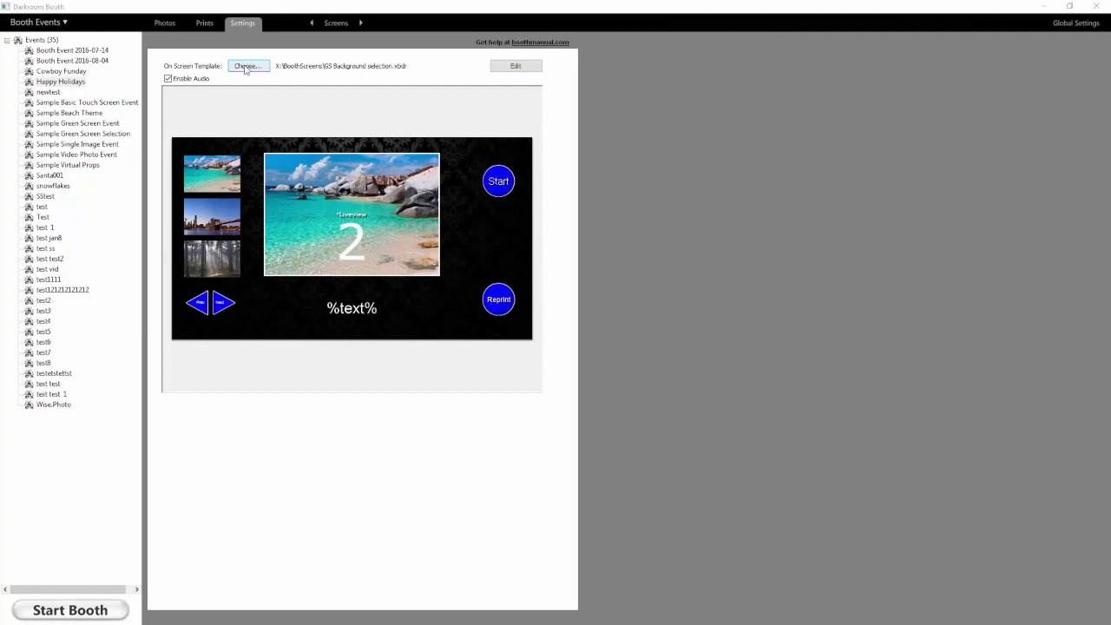
Open the event's On Screen Template in the template editor using Edit
{"action": "left_click", "coordinate": [519, 67]}
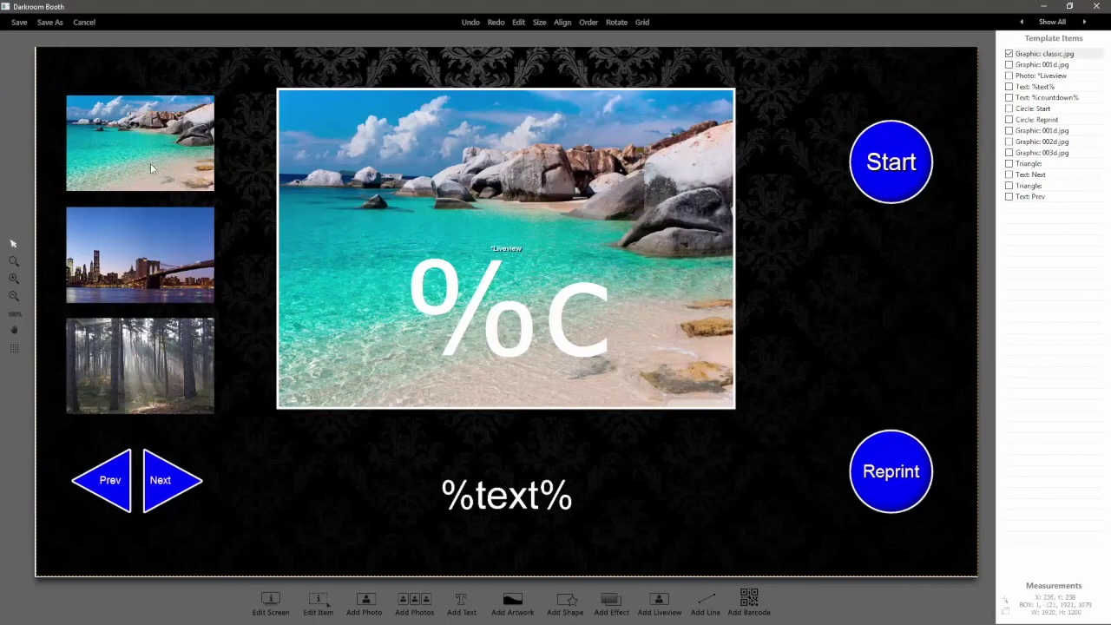
Replace the top-left beach thumbnail with the snowy 1.jpg from Desktop\backgrounds
{"action": "double_click", "coordinate": [151, 163]}
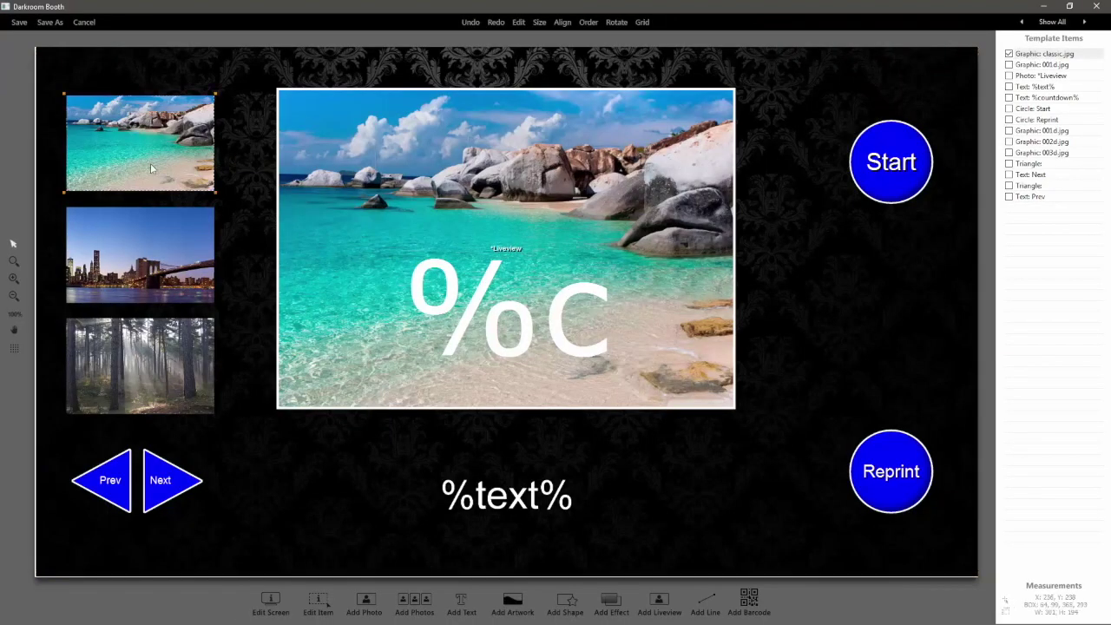
{"action": "left_click", "coordinate": [643, 198]}
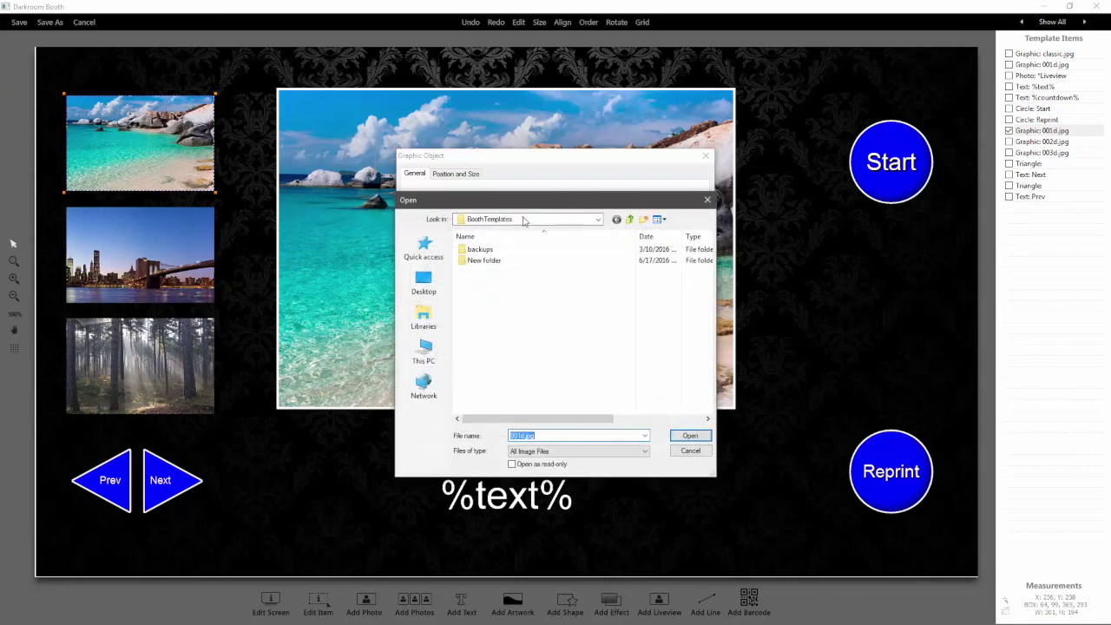
{"action": "left_click", "coordinate": [425, 287]}
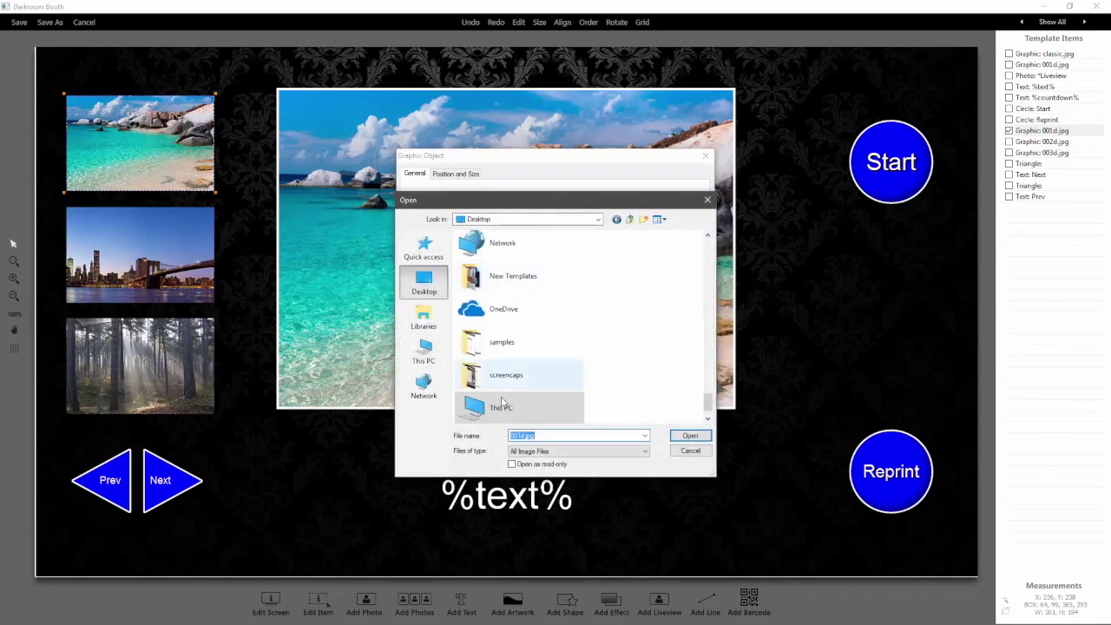
{"action": "scroll", "coordinate": [549, 365], "scroll_direction": "down", "scroll_amount": 1}
{"action": "left_click", "coordinate": [490, 366]}
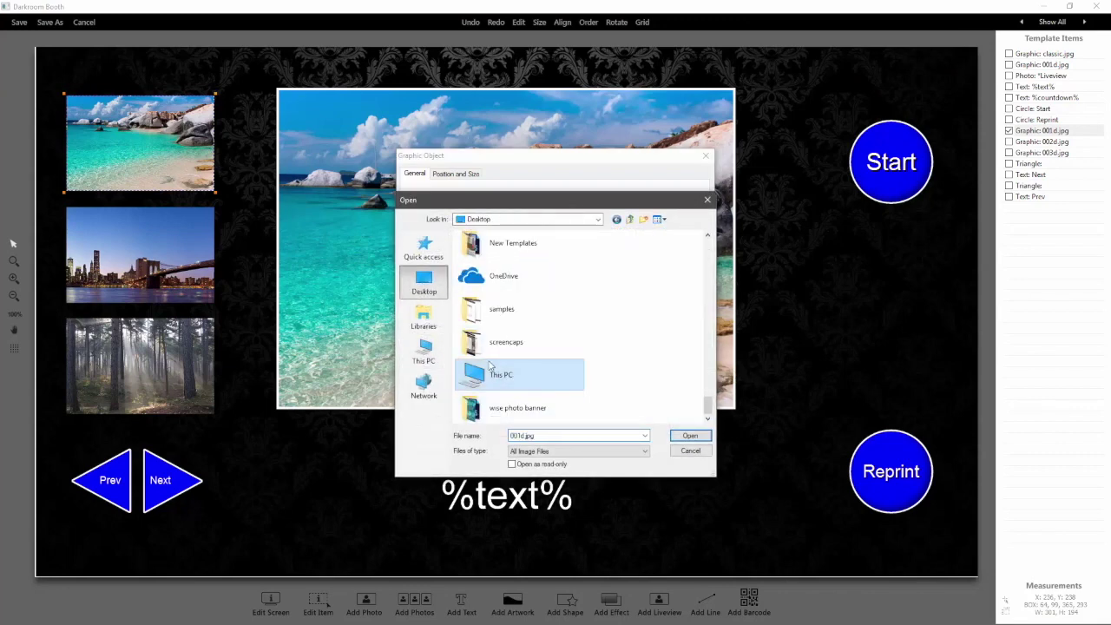
{"action": "scroll", "coordinate": [490, 366], "scroll_direction": "up", "scroll_amount": 5}
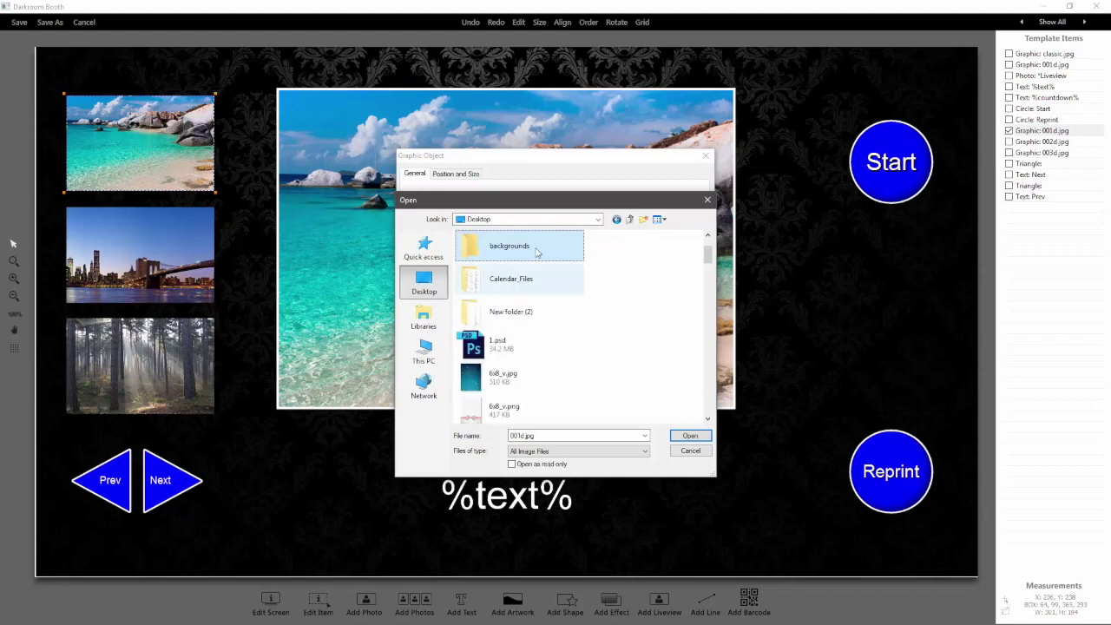
{"action": "double_click", "coordinate": [509, 246]}
{"action": "left_click", "coordinate": [499, 289]}
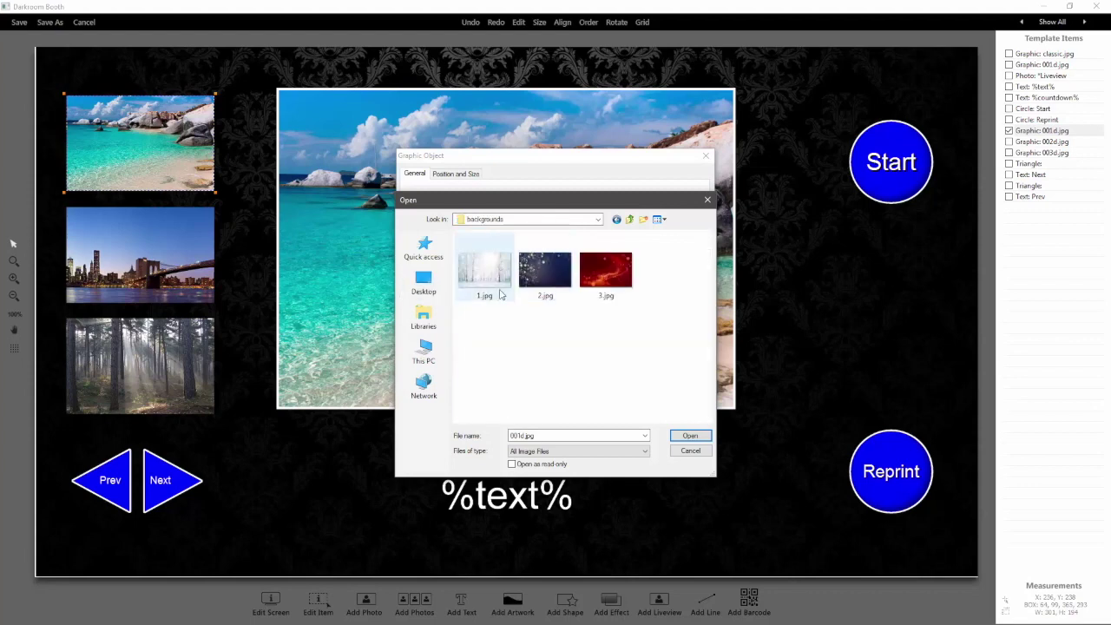
{"action": "left_click", "coordinate": [691, 437]}
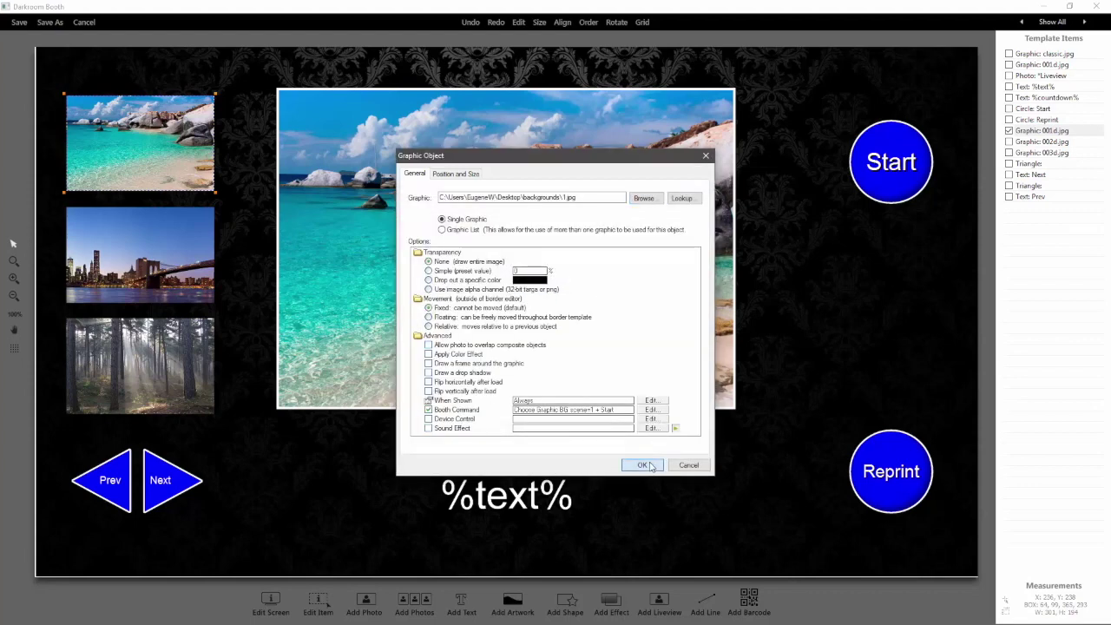
{"action": "left_click", "coordinate": [644, 466]}
Replace the city thumbnail with the stars image 2.jpg
{"action": "double_click", "coordinate": [121, 252]}
{"action": "left_click", "coordinate": [587, 192]}
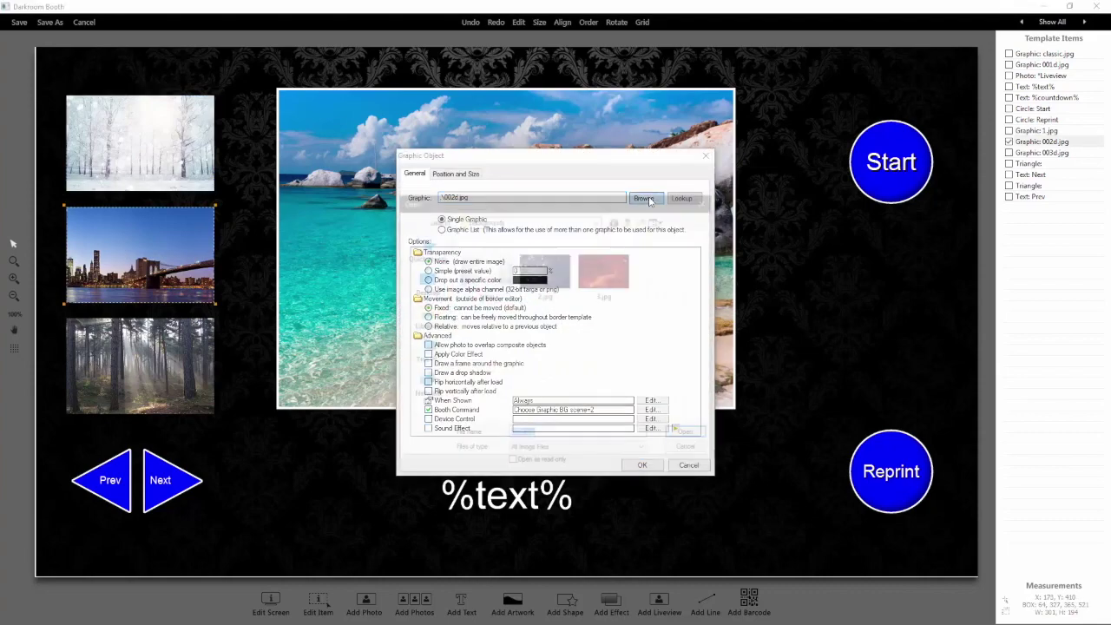
{"action": "left_click", "coordinate": [545, 270]}
{"action": "left_click", "coordinate": [690, 436]}
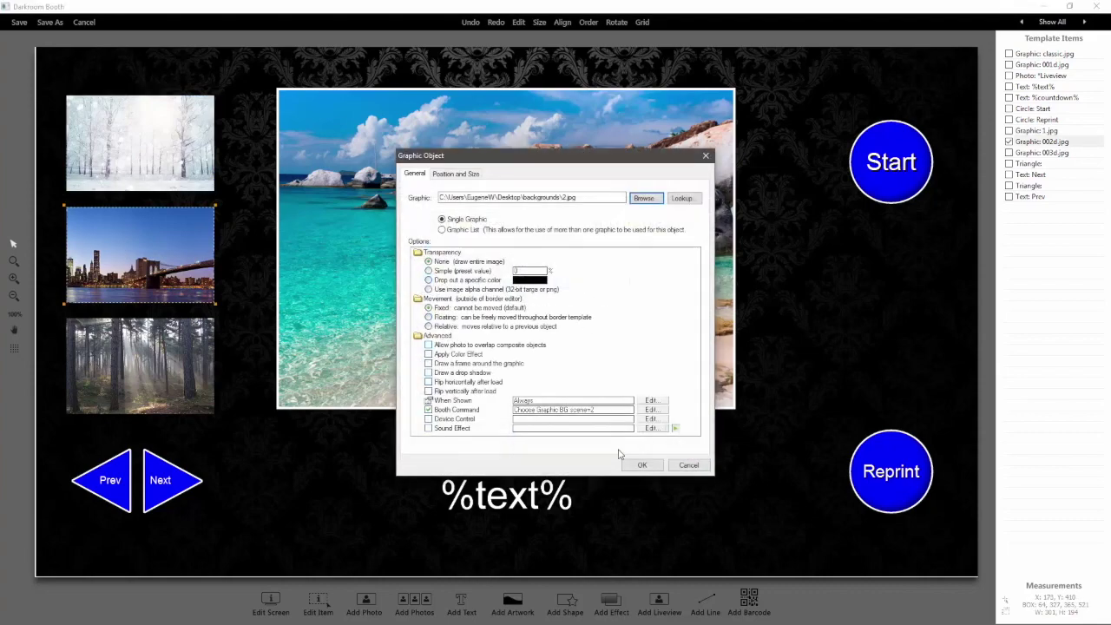
{"action": "left_click", "coordinate": [644, 462]}
Replace the forest thumbnail with the red image 3.jpg
{"action": "double_click", "coordinate": [88, 363]}
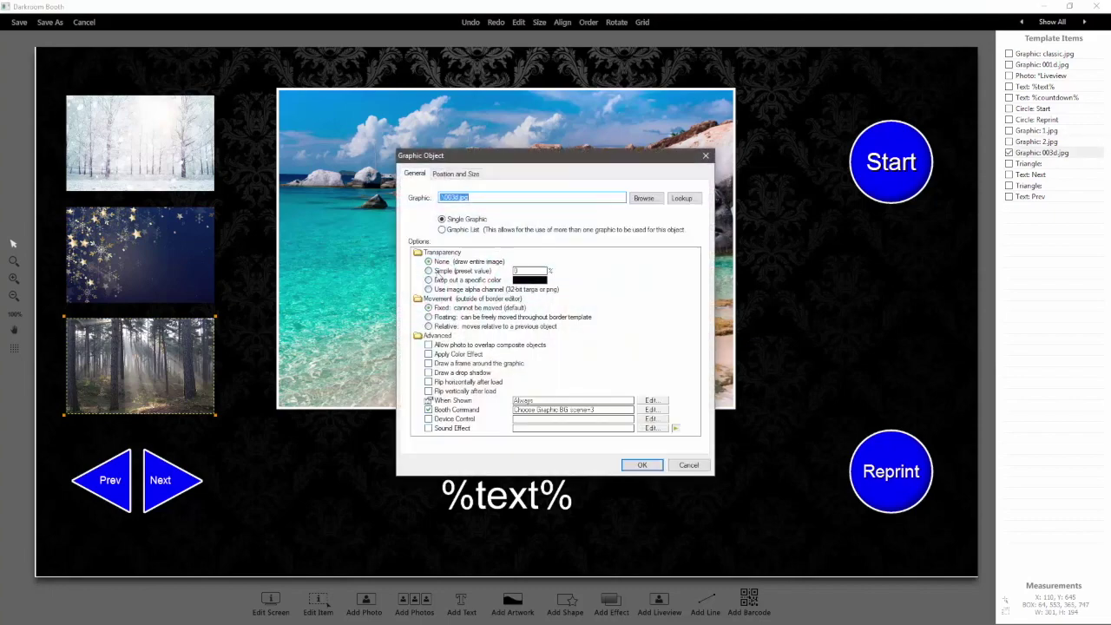
{"action": "left_click", "coordinate": [644, 198]}
{"action": "left_click", "coordinate": [607, 265]}
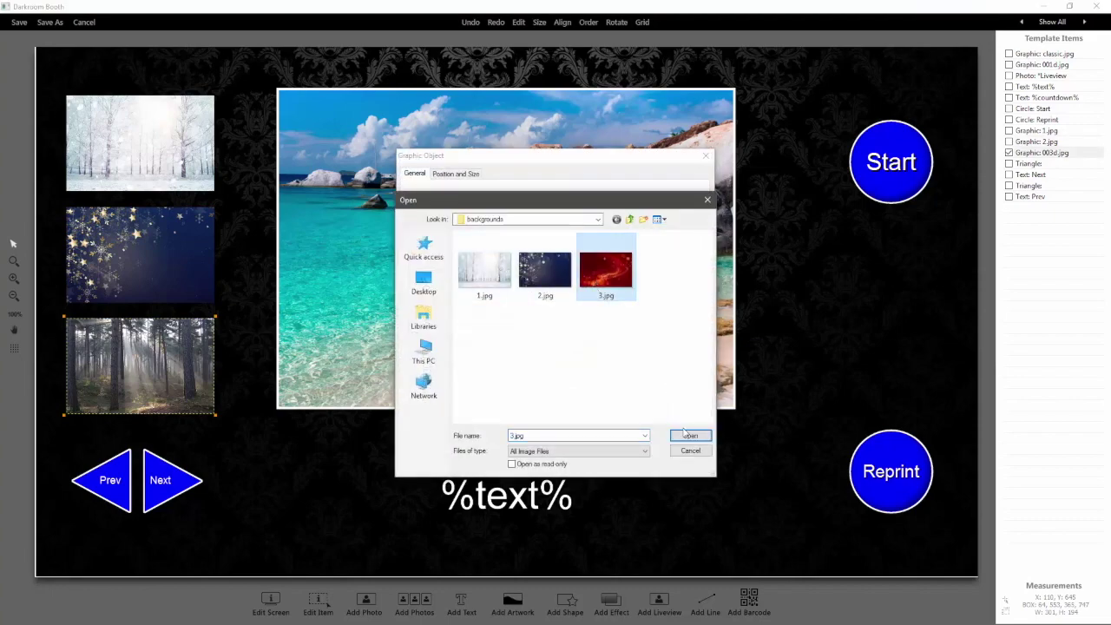
{"action": "left_click", "coordinate": [687, 436]}
{"action": "left_click", "coordinate": [642, 465]}
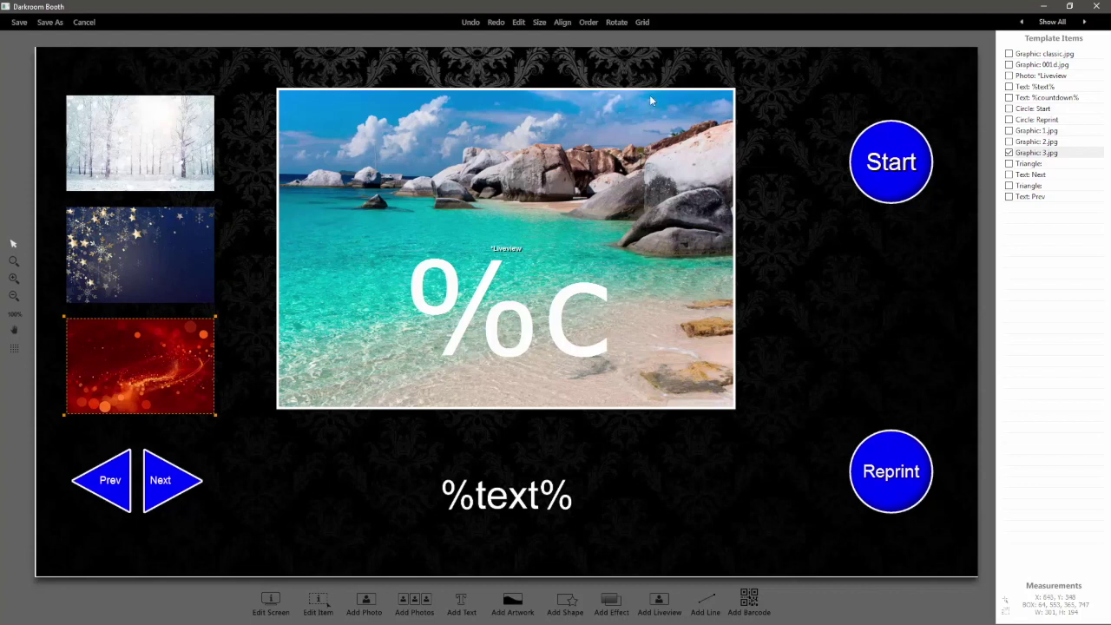
{"action": "left_click", "coordinate": [1042, 65]}
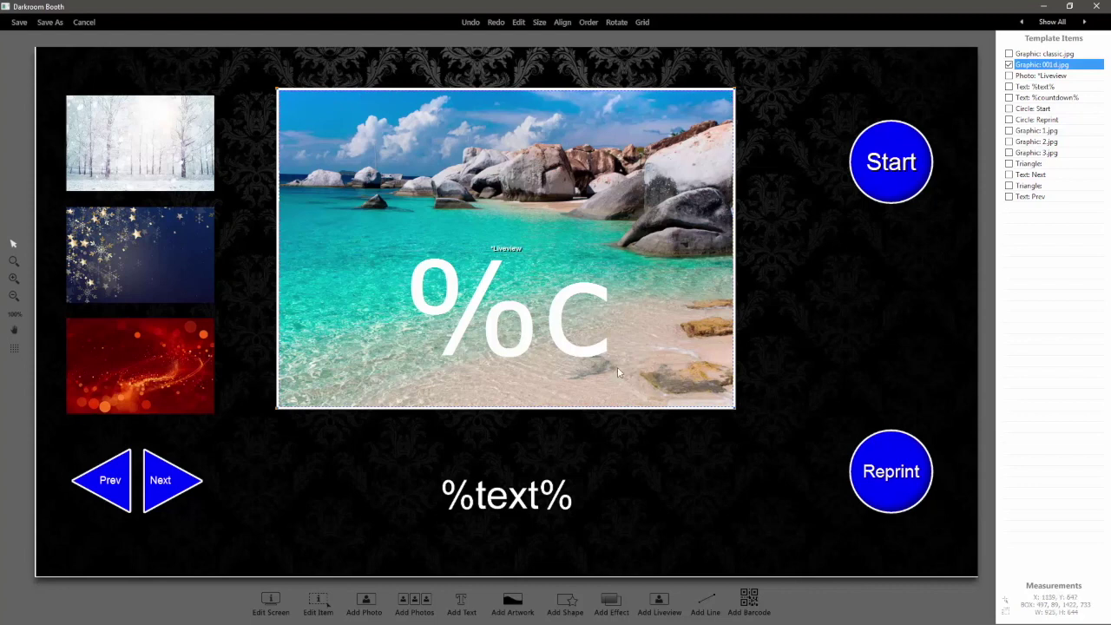
Swap the main preview's old beach images for 1.jpg, 2.jpg and 3.jpg, then Save As a new template
{"action": "double_click", "coordinate": [1043, 66]}
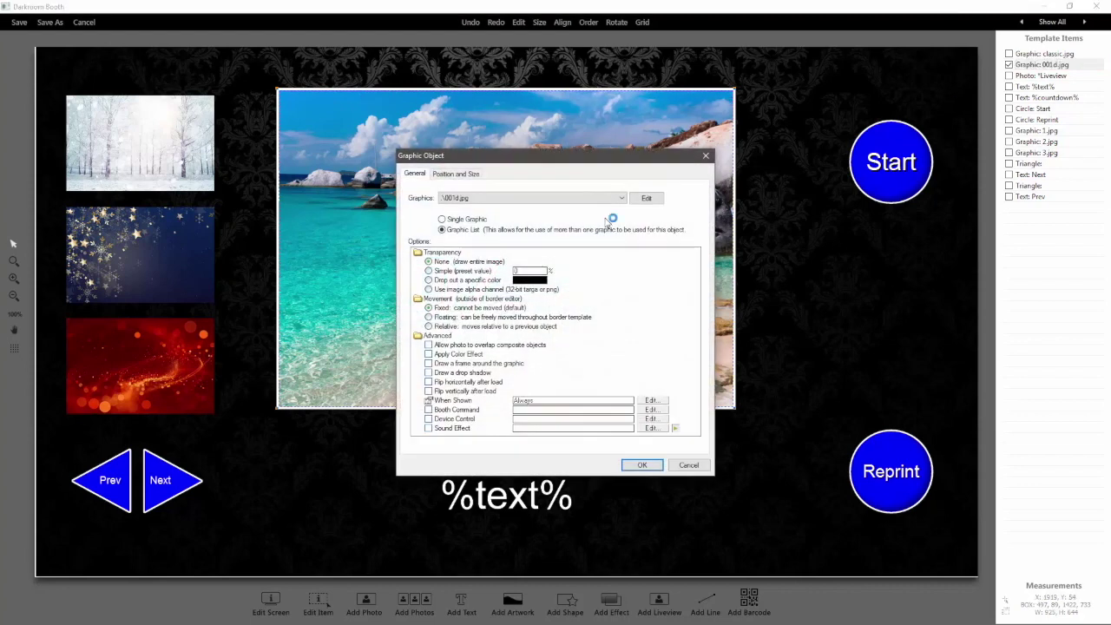
{"action": "left_click", "coordinate": [650, 199]}
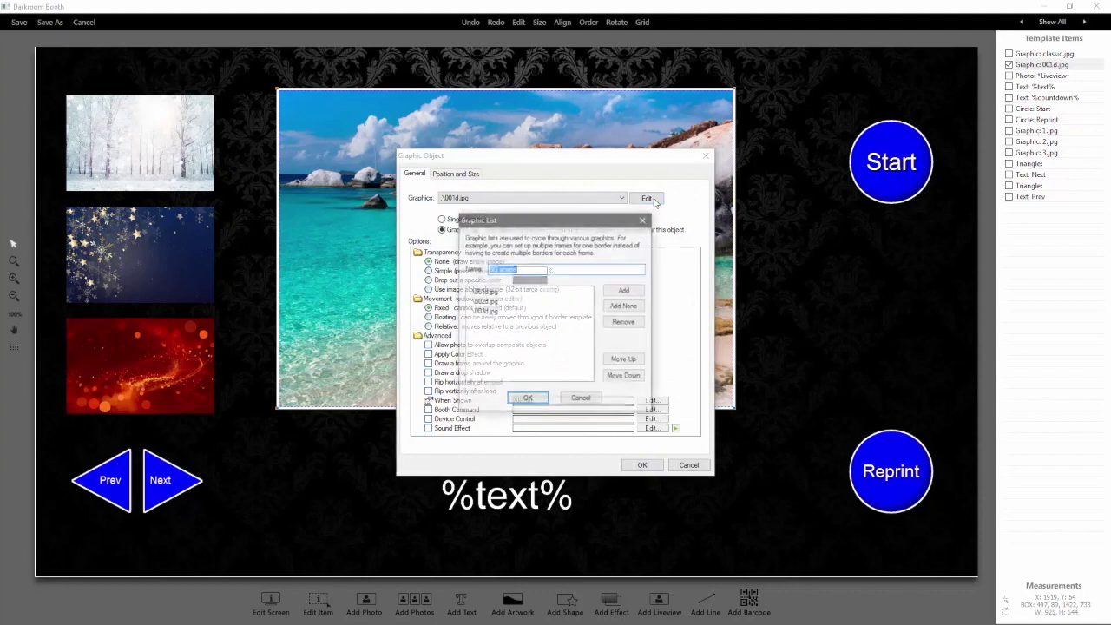
{"action": "left_click", "coordinate": [626, 323]}
{"action": "left_click", "coordinate": [625, 323]}
{"action": "left_click", "coordinate": [625, 323]}
{"action": "left_click", "coordinate": [625, 291]}
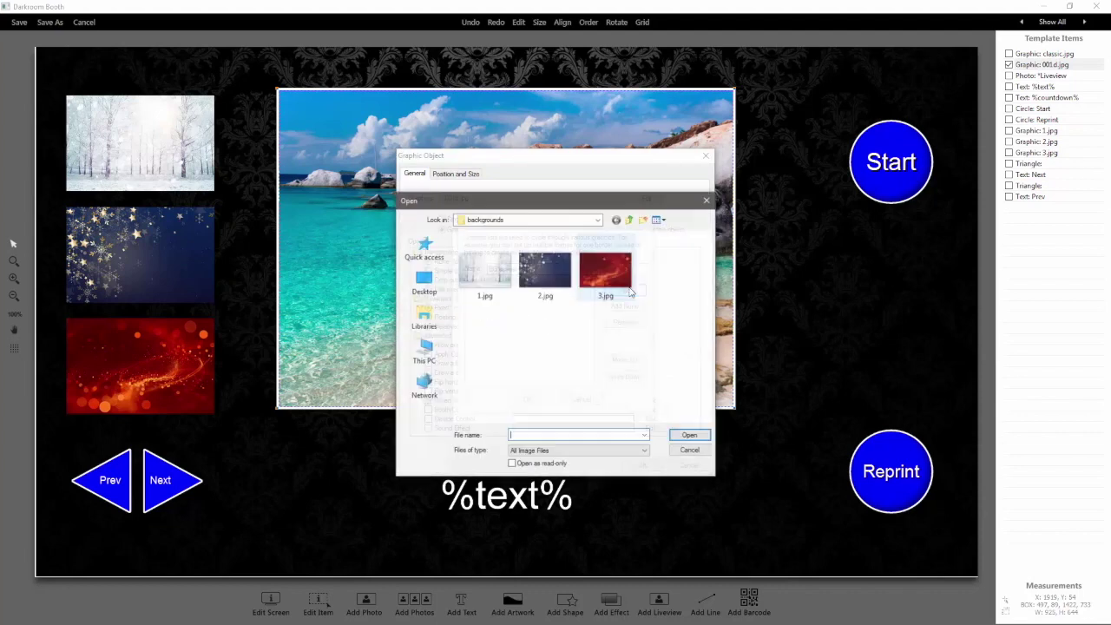
{"action": "left_click", "coordinate": [484, 269]}
{"action": "left_click", "coordinate": [623, 277], "text": "shift"}
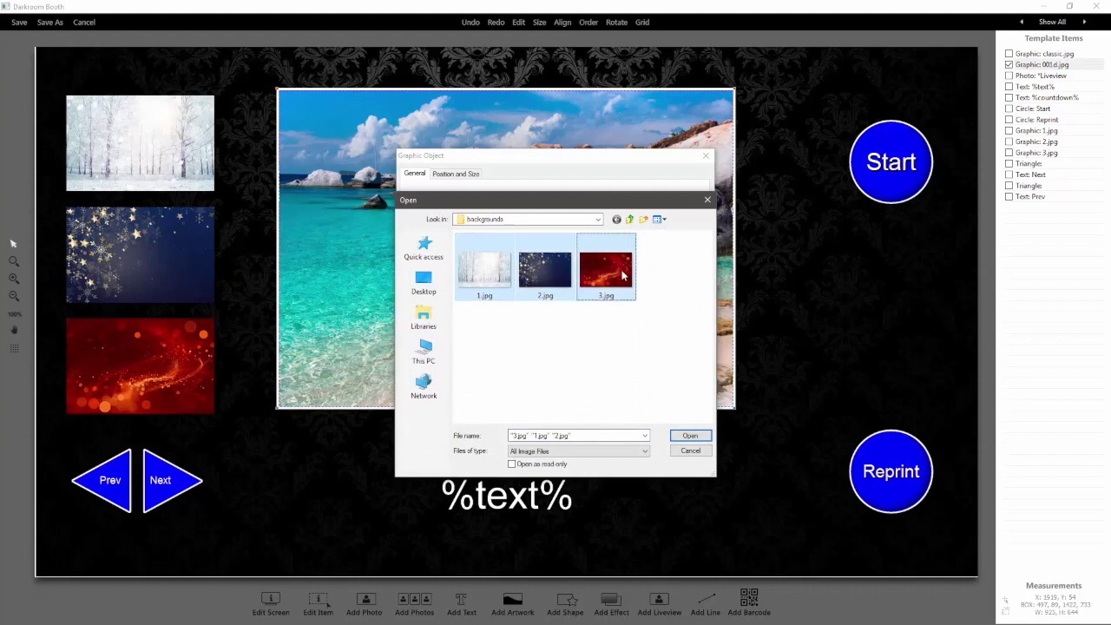
{"action": "left_click", "coordinate": [697, 439]}
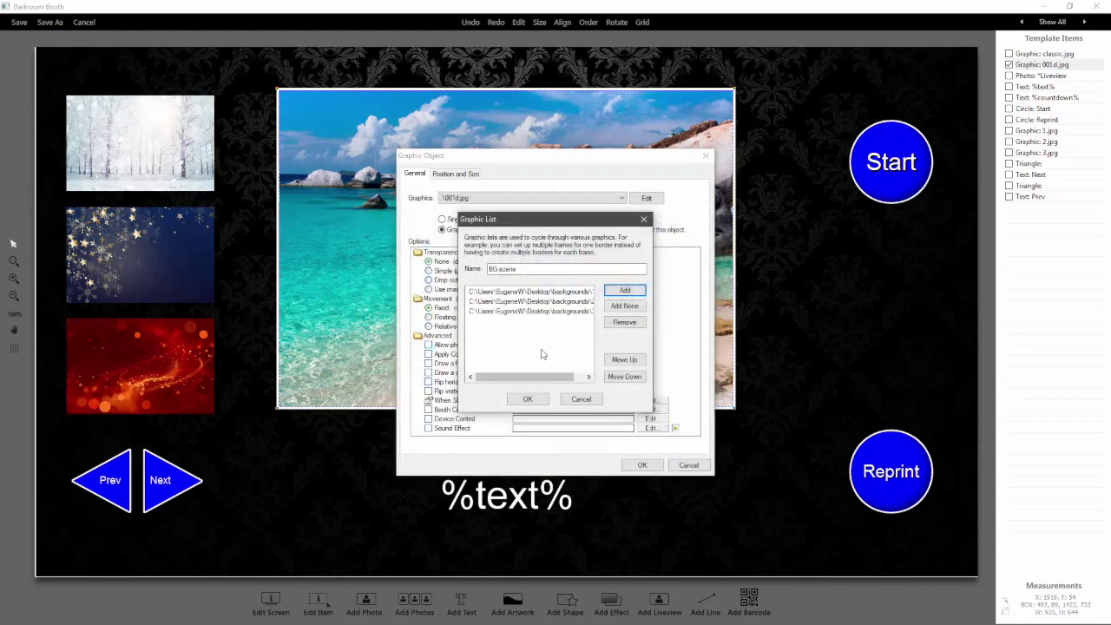
{"action": "left_click", "coordinate": [527, 399]}
{"action": "left_click", "coordinate": [643, 466]}
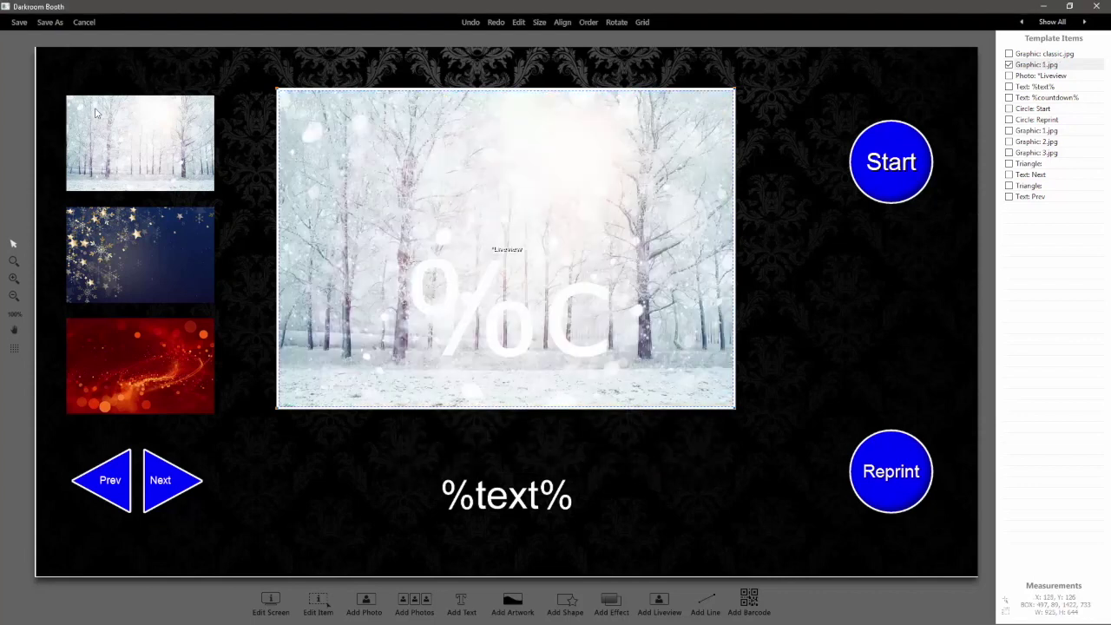
{"action": "left_click", "coordinate": [55, 25]}
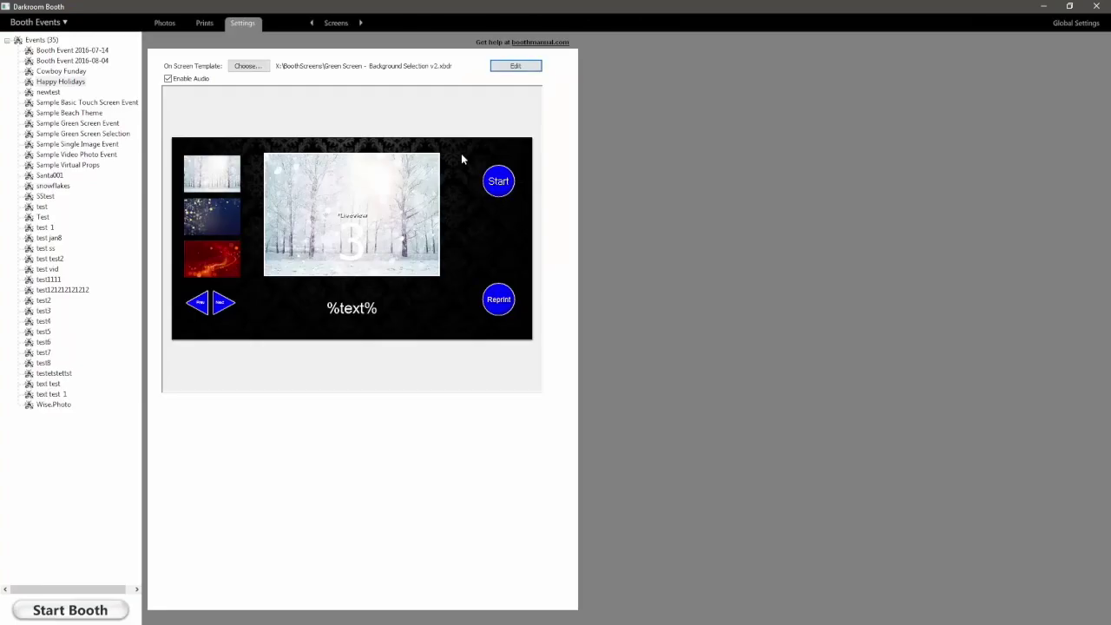
Open the Green Screen background-selection print template from the Main settings page
{"action": "left_click", "coordinate": [337, 24]}
{"action": "left_click", "coordinate": [336, 45]}
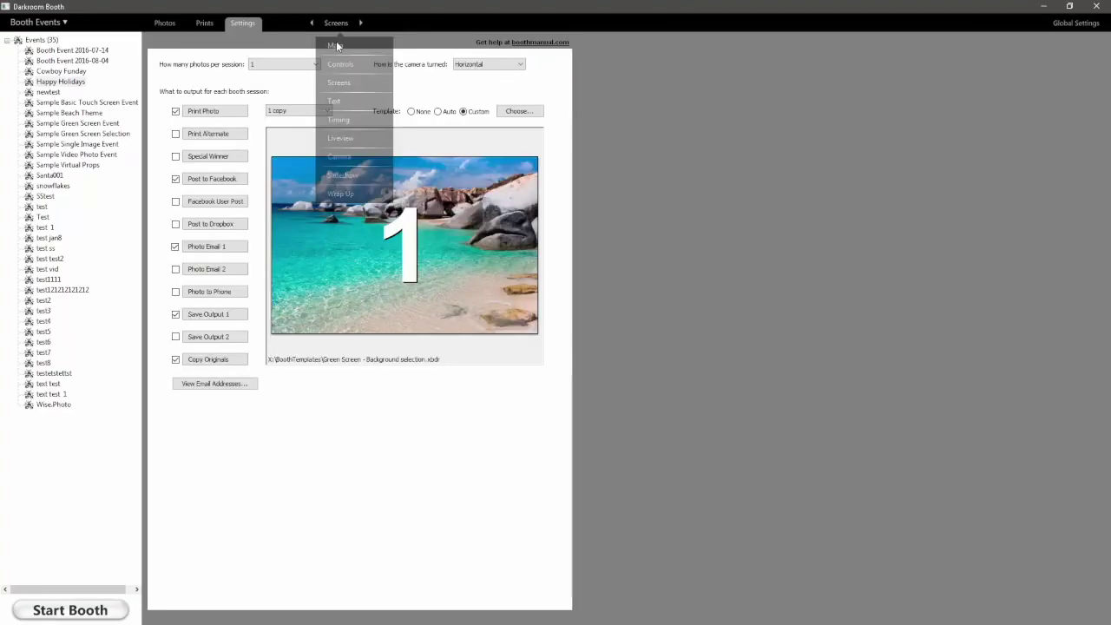
{"action": "left_click", "coordinate": [518, 111]}
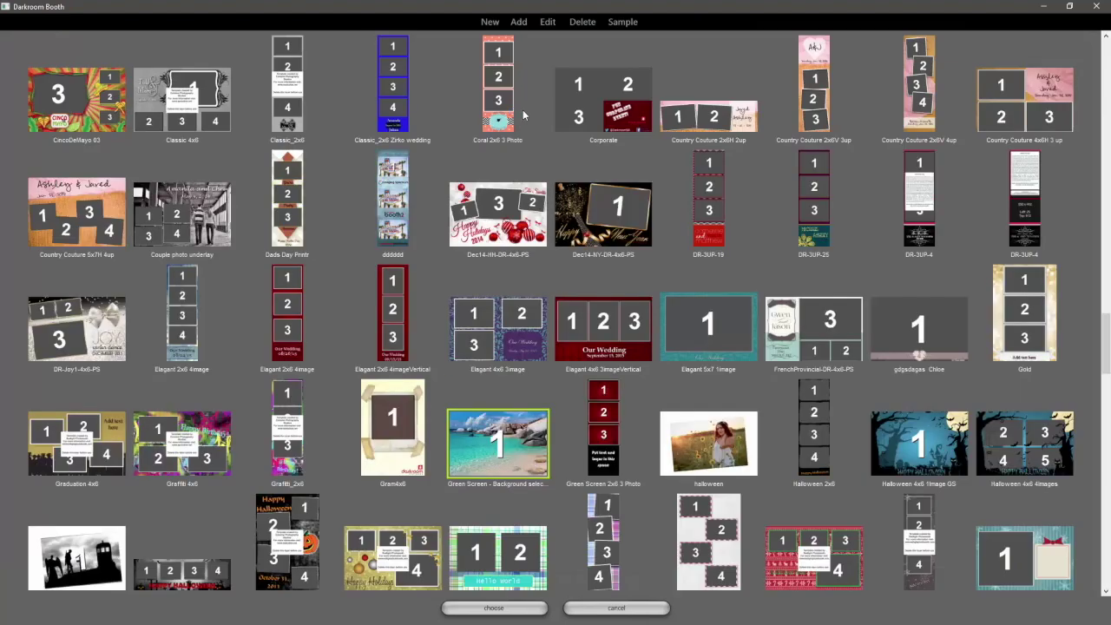
{"action": "left_click", "coordinate": [551, 25]}
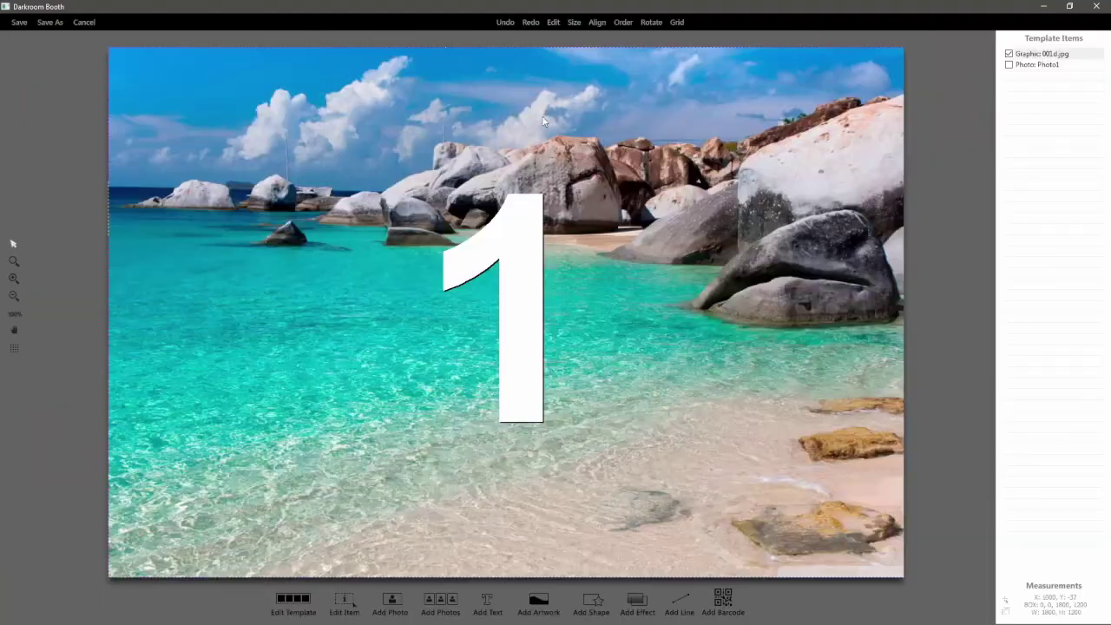
Clear the old images from the 001d.jpg graphic's cycling list
{"action": "double_click", "coordinate": [1049, 57]}
{"action": "left_click", "coordinate": [646, 198]}
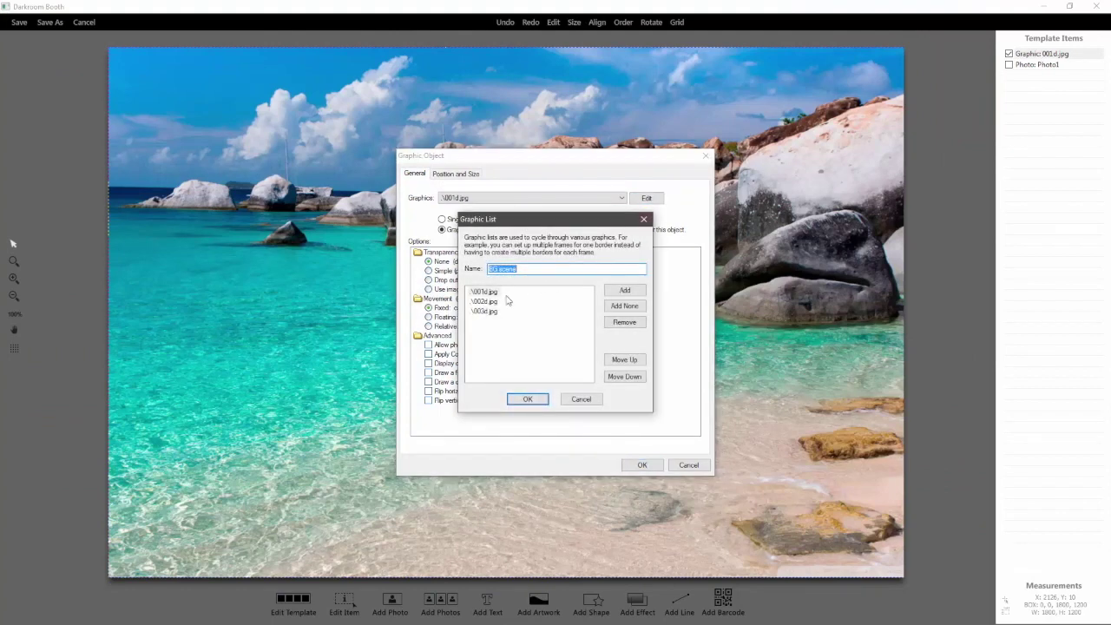
{"action": "left_click", "coordinate": [624, 322]}
{"action": "left_click", "coordinate": [624, 323]}
{"action": "left_click", "coordinate": [624, 323]}
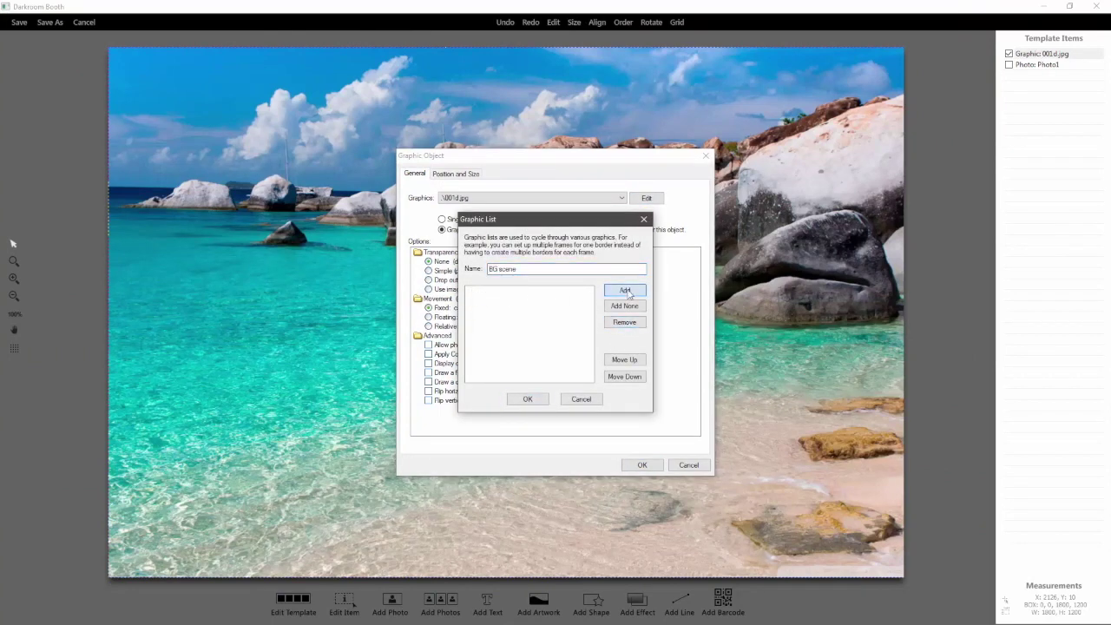
Add 1.jpg, 2.jpg and 3.jpg from Desktop\backgrounds to the BG scene list and apply
{"action": "left_click", "coordinate": [626, 291]}
{"action": "left_click", "coordinate": [439, 278]}
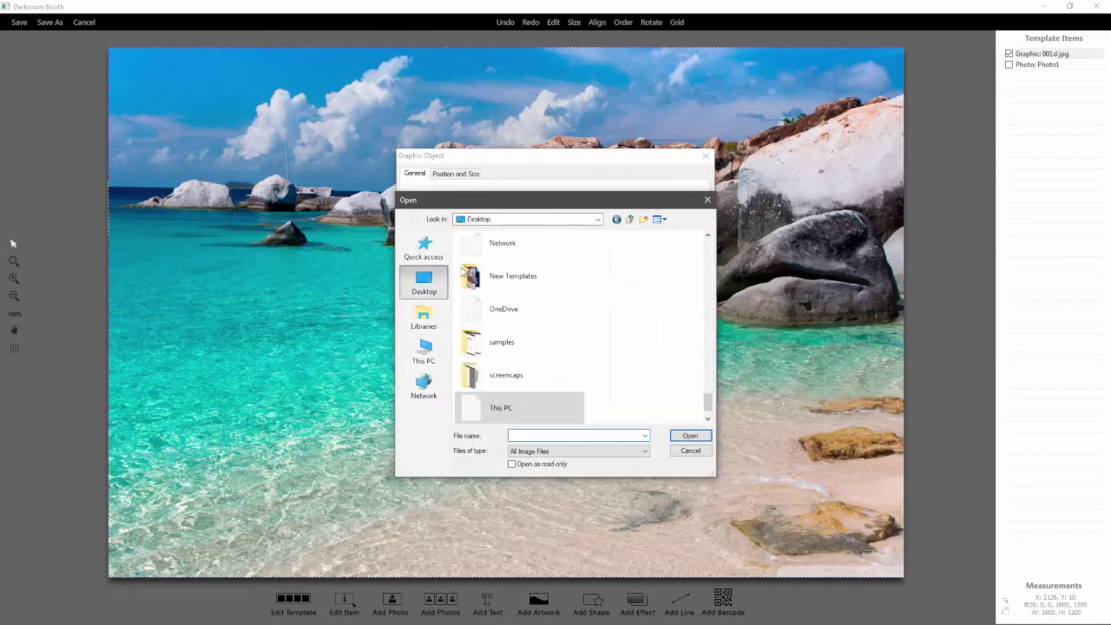
{"action": "scroll", "coordinate": [508, 265], "scroll_direction": "up", "scroll_amount": 15}
{"action": "left_click", "coordinate": [513, 249]}
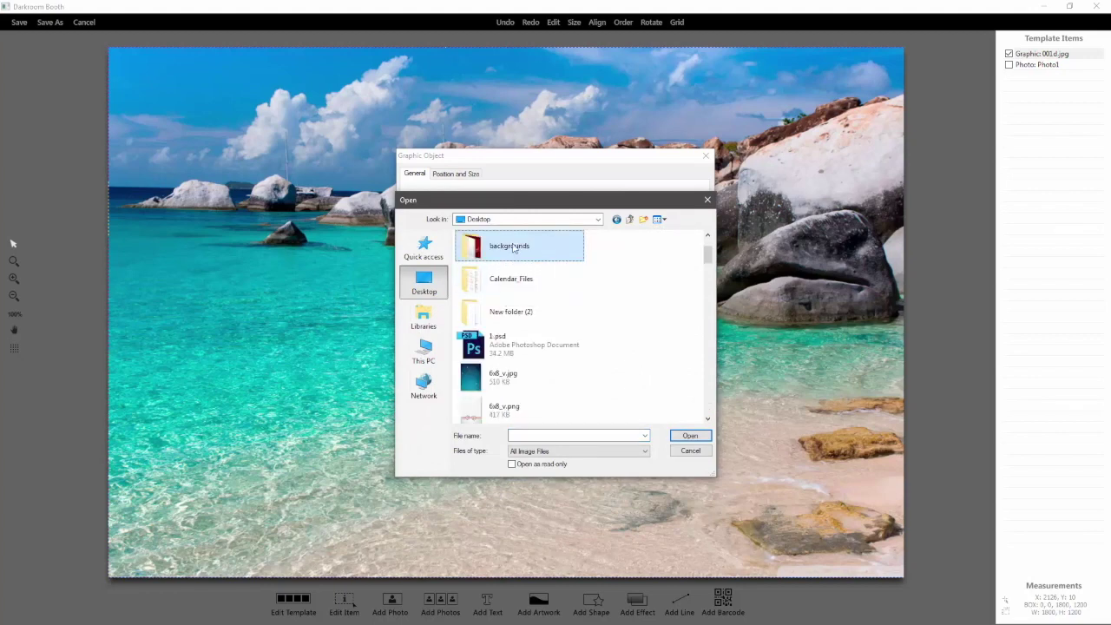
{"action": "double_click", "coordinate": [513, 249]}
{"action": "left_click", "coordinate": [485, 269]}
{"action": "left_click", "coordinate": [607, 270], "text": "shift"}
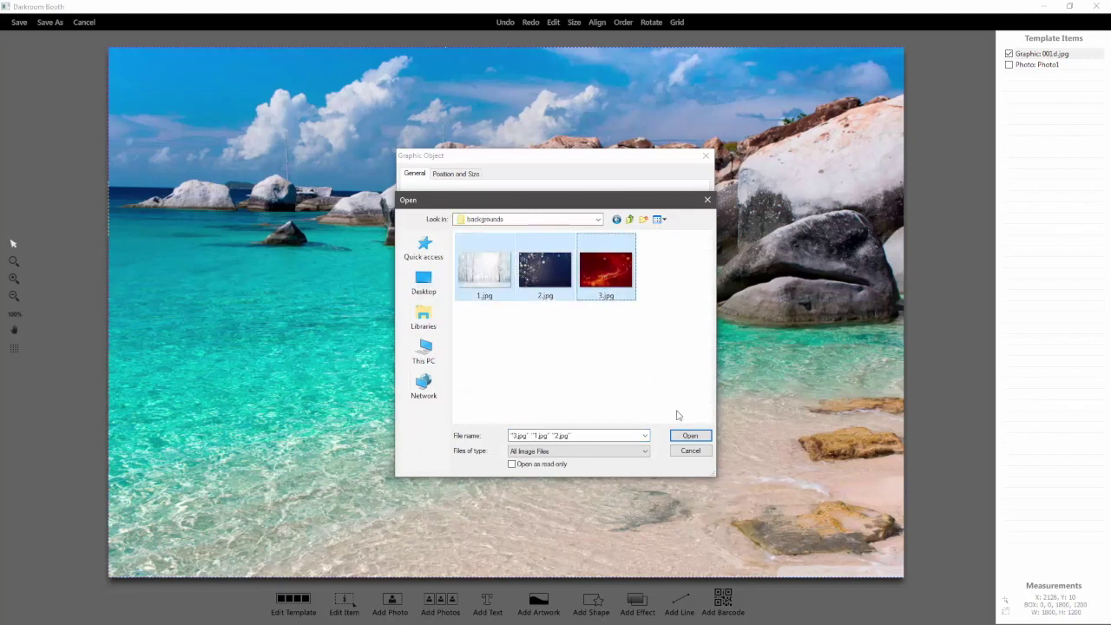
{"action": "left_click", "coordinate": [691, 435]}
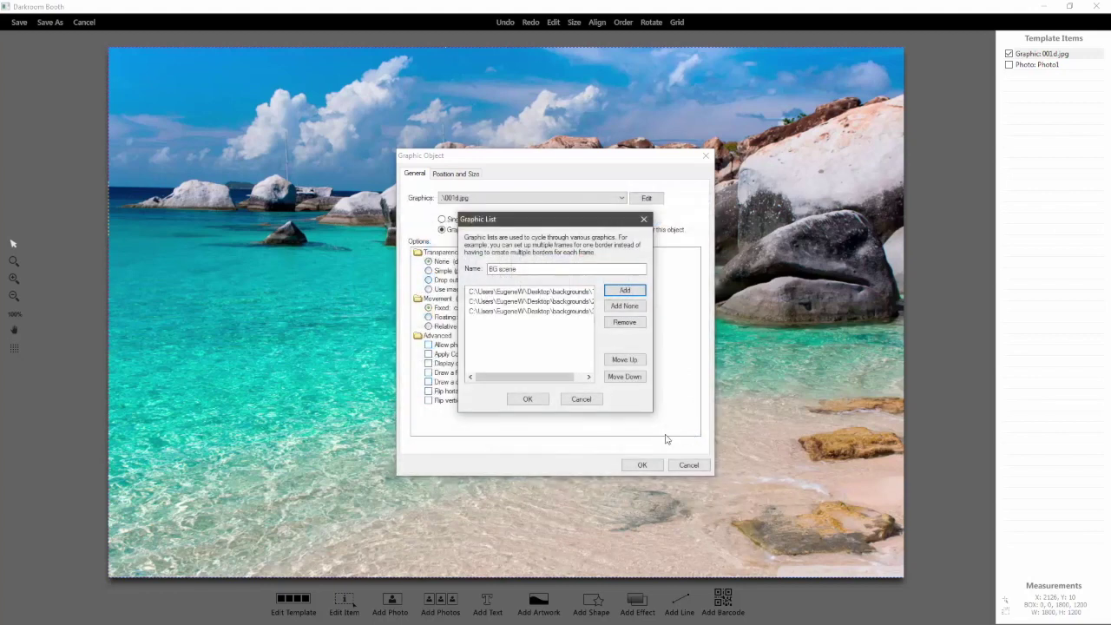
{"action": "left_click", "coordinate": [528, 399]}
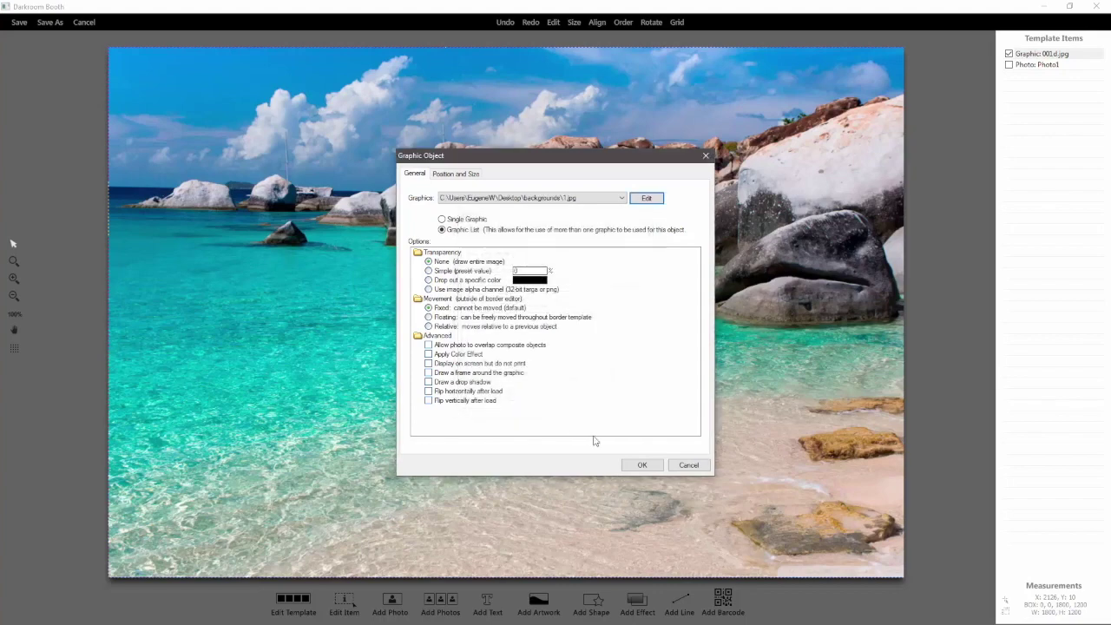
{"action": "left_click", "coordinate": [652, 466]}
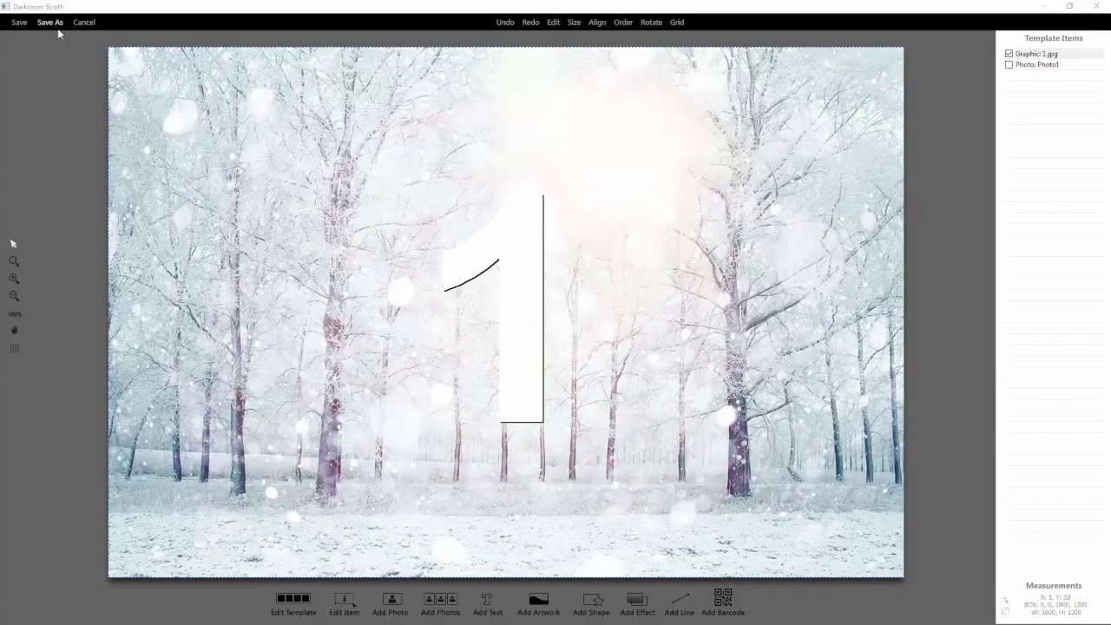
Save the template as Green Screen - Background Selection v2.xbdr in Booth Templates
{"action": "key", "text": "ctrl+shift+s"}
{"action": "left_click", "coordinate": [657, 448]}
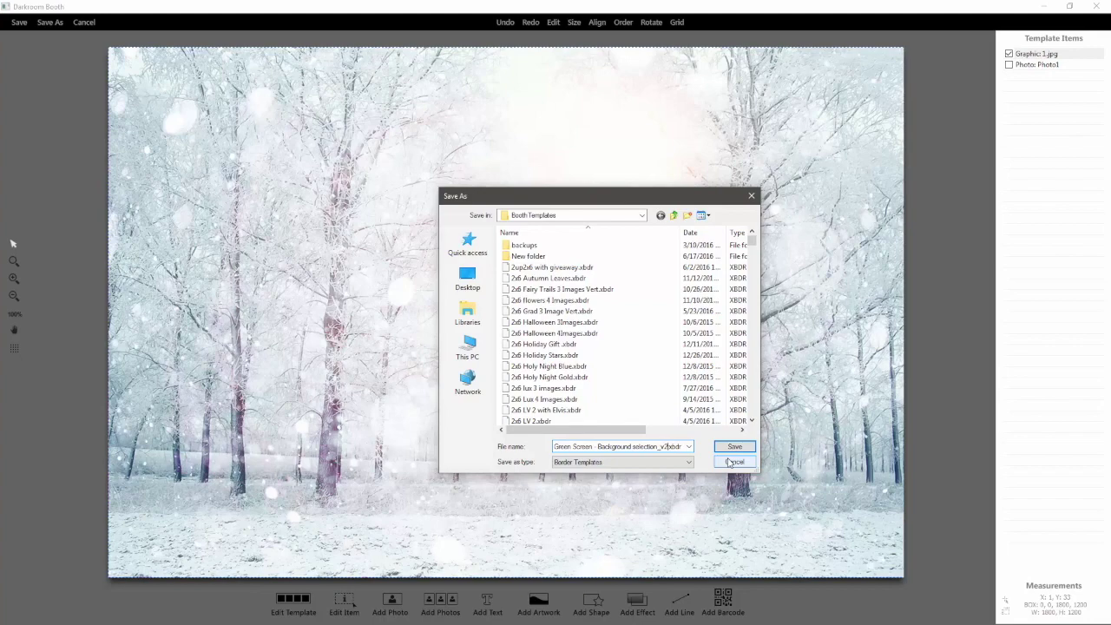
{"action": "left_click", "coordinate": [735, 447]}
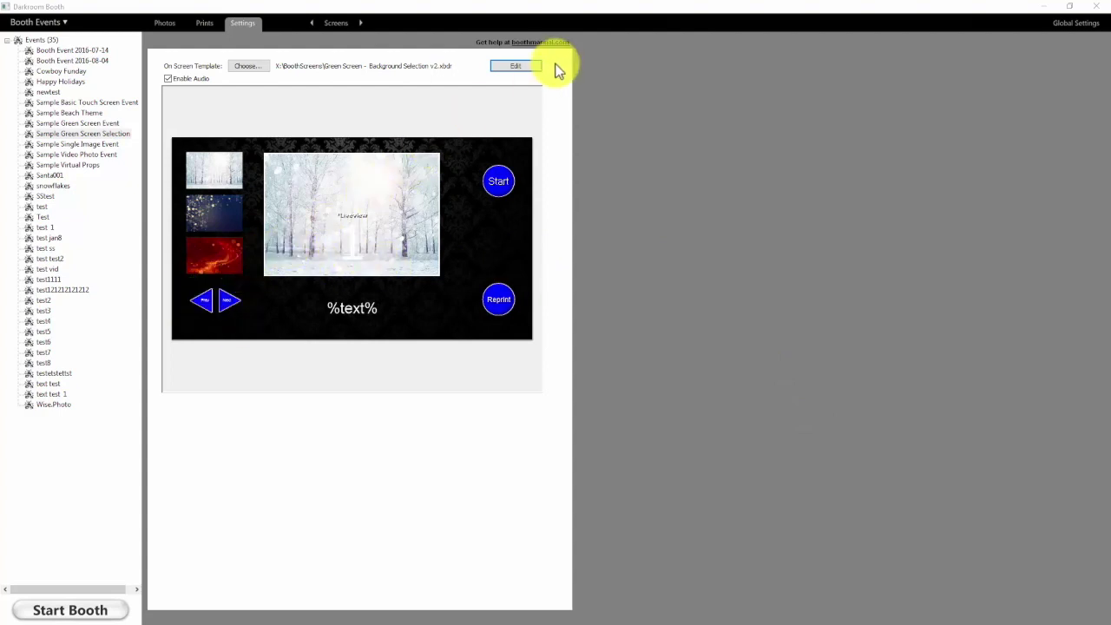
Shift the winter, stars and red thumbnails slightly up on the booth screen
{"action": "left_click", "coordinate": [517, 65]}
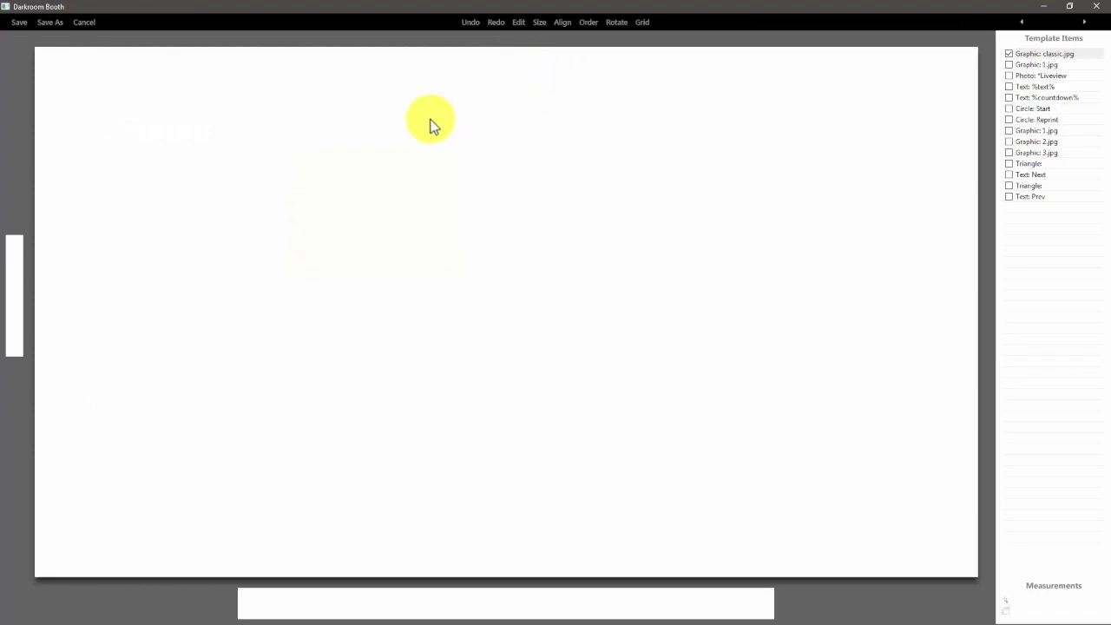
{"action": "left_click", "coordinate": [178, 157]}
{"action": "left_click", "coordinate": [171, 239], "text": "shift"}
{"action": "left_click", "coordinate": [149, 348], "text": "shift"}
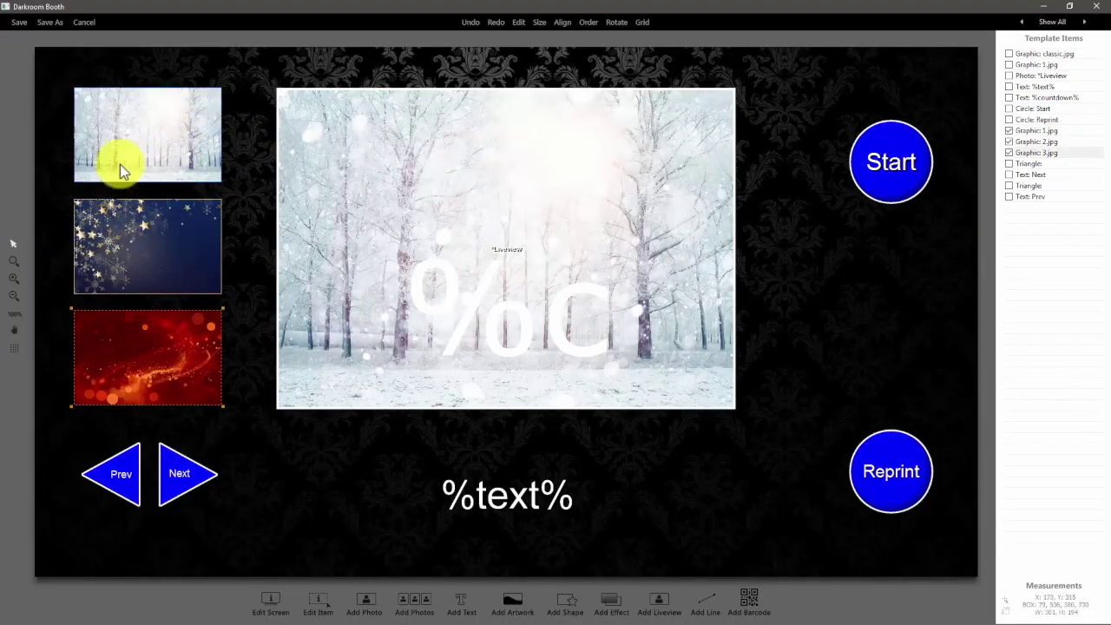
{"action": "left_click_drag", "start_coordinate": [123, 122], "coordinate": [118, 105]}
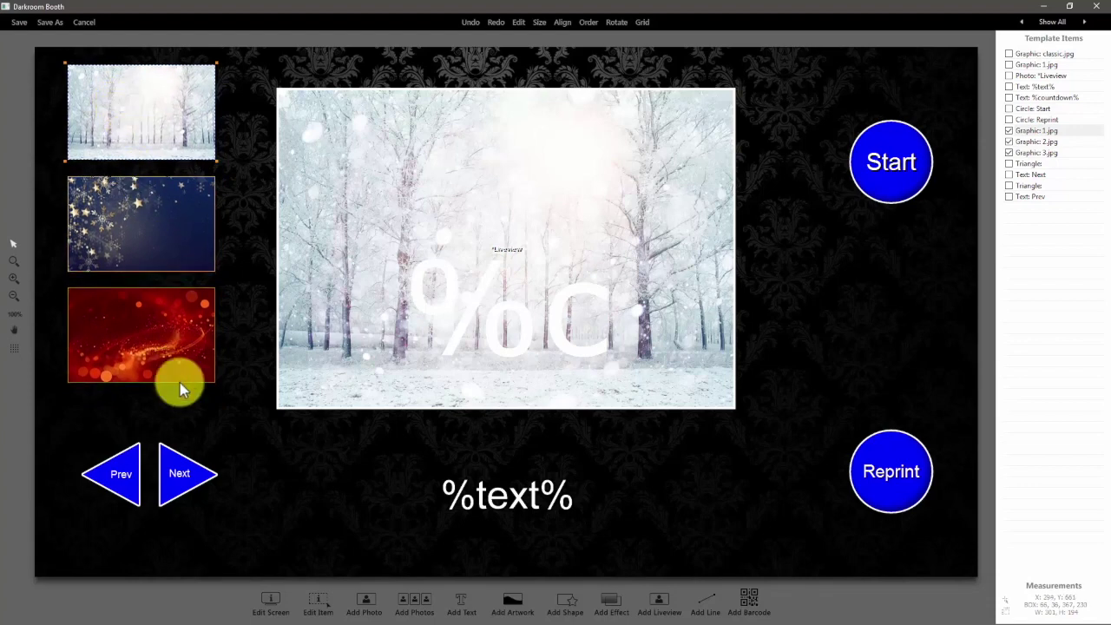
Lower the Prev and Next arrows together with their labels
{"action": "left_click", "coordinate": [174, 483]}
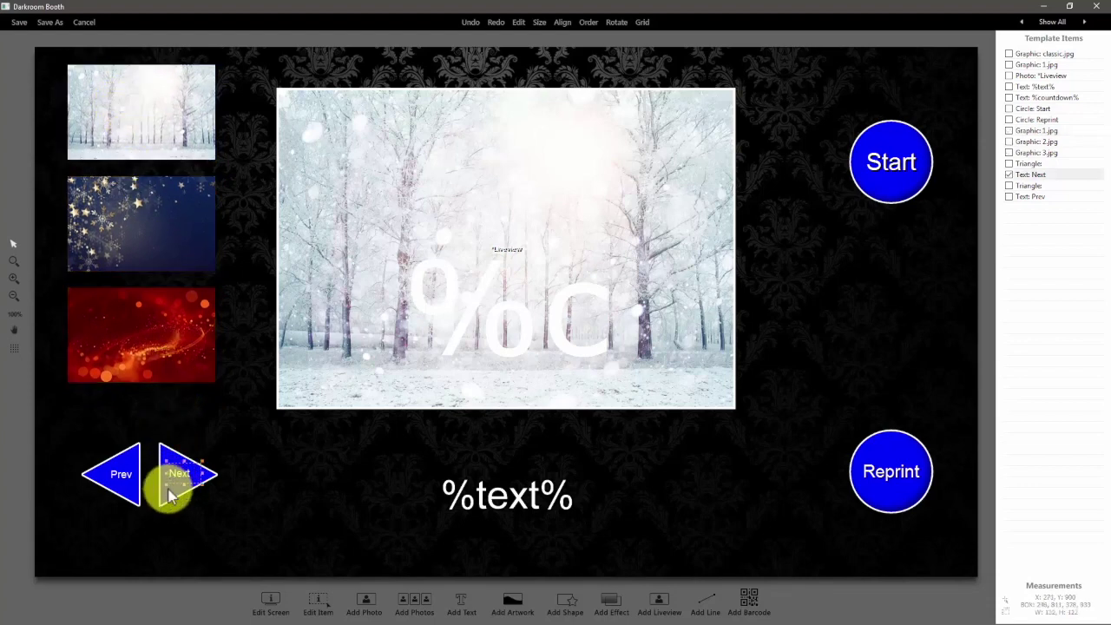
{"action": "left_click", "coordinate": [171, 493], "text": "shift"}
{"action": "left_click", "coordinate": [117, 490], "text": "shift"}
{"action": "left_click", "coordinate": [119, 479], "text": "shift"}
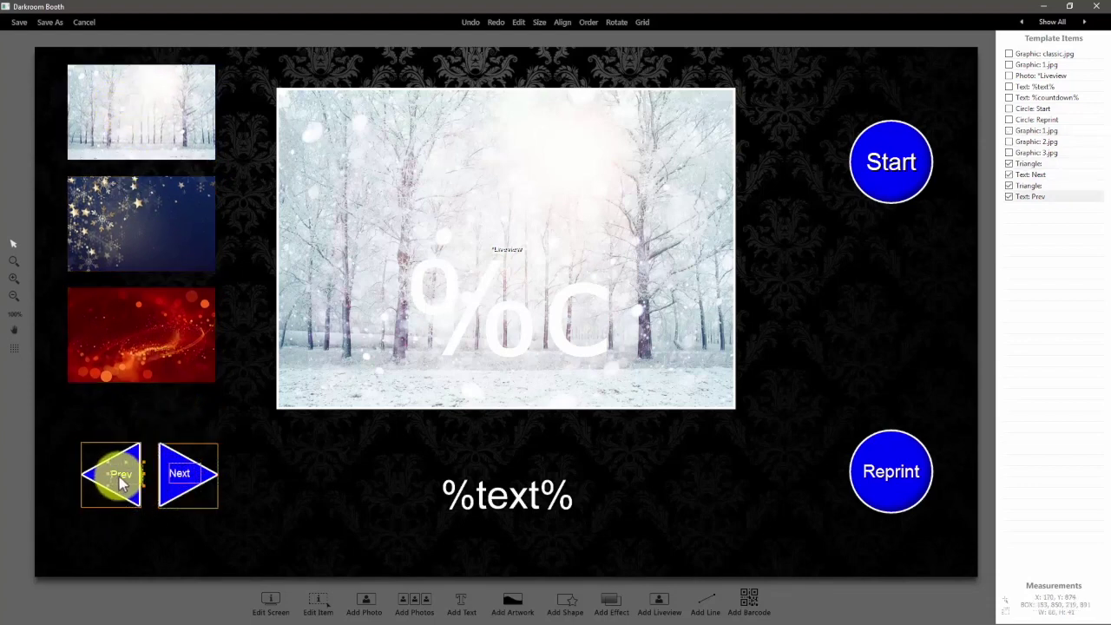
{"action": "left_click_drag", "start_coordinate": [128, 453], "coordinate": [130, 497]}
Duplicate the red thumbnail and place the copy below the original
{"action": "left_click", "coordinate": [132, 367]}
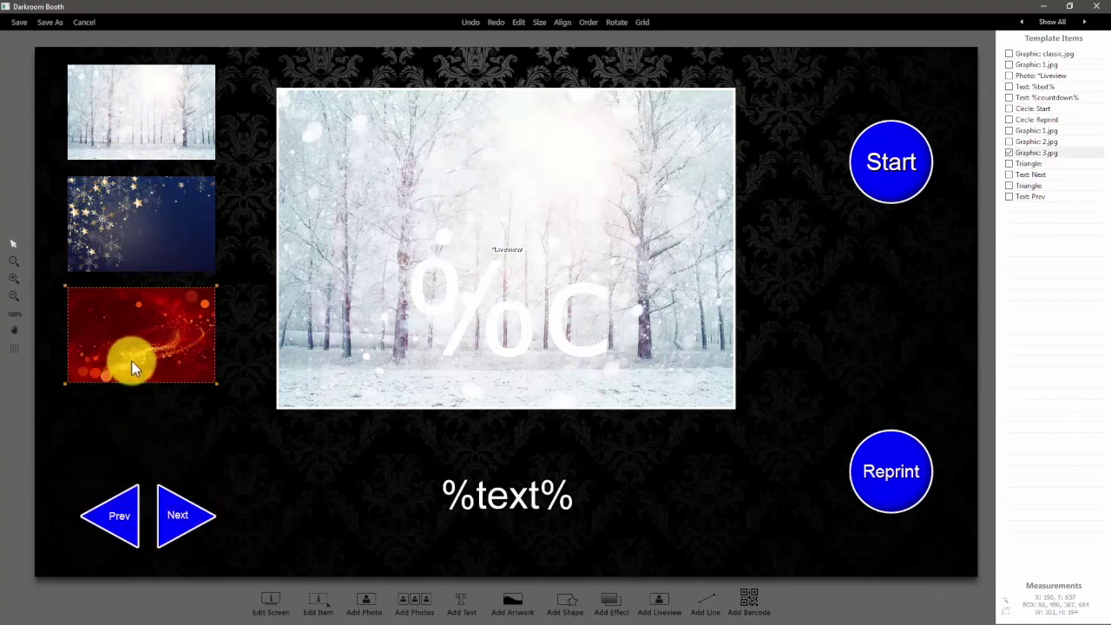
{"action": "key", "text": "ctrl+d"}
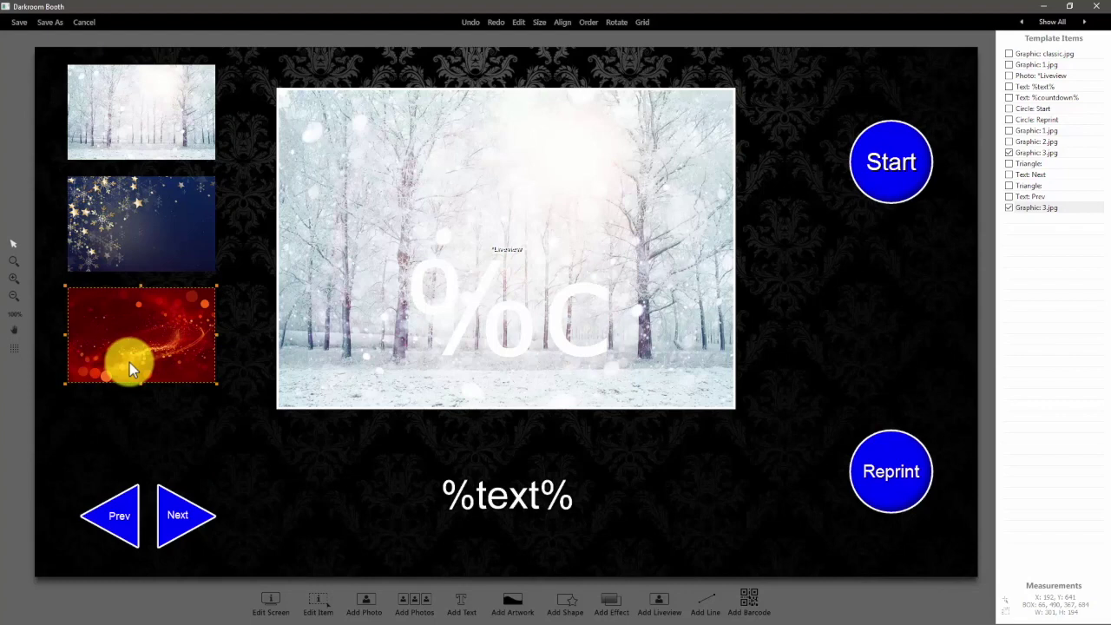
{"action": "left_click", "coordinate": [149, 261]}
{"action": "left_click", "coordinate": [146, 323]}
{"action": "left_click_drag", "start_coordinate": [143, 365], "coordinate": [142, 434]}
Move the Prev/Next arrows further down and fine-tune the bottom thumbnail's position
{"action": "left_click", "coordinate": [171, 521]}
{"action": "left_click", "coordinate": [124, 516], "text": "ctrl"}
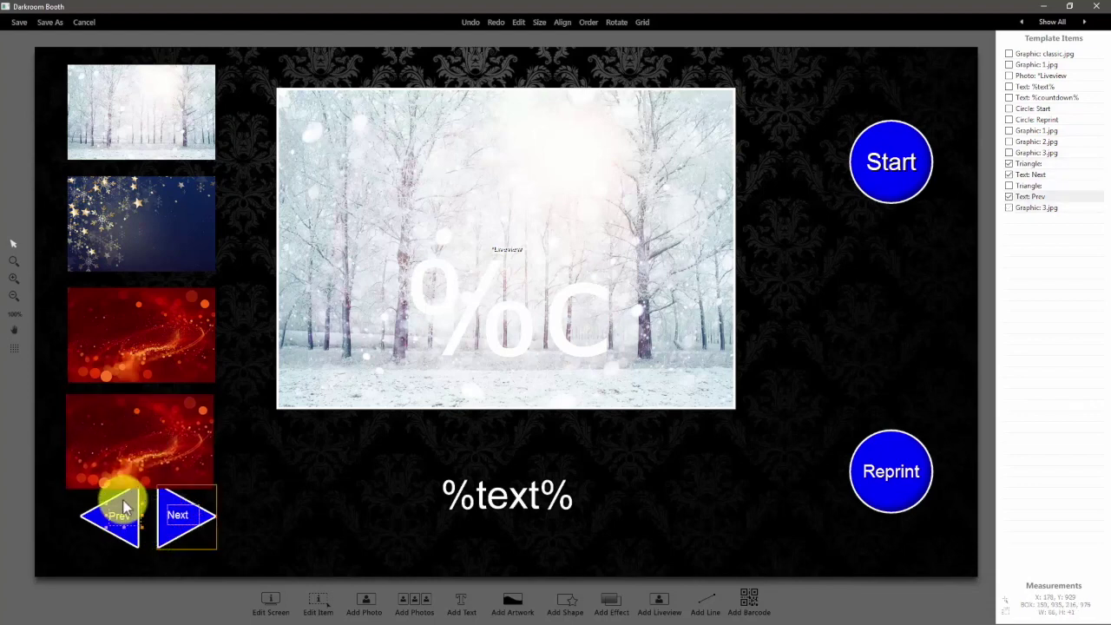
{"action": "left_click_drag", "start_coordinate": [124, 516], "coordinate": [124, 486]}
{"action": "left_click", "coordinate": [133, 458]}
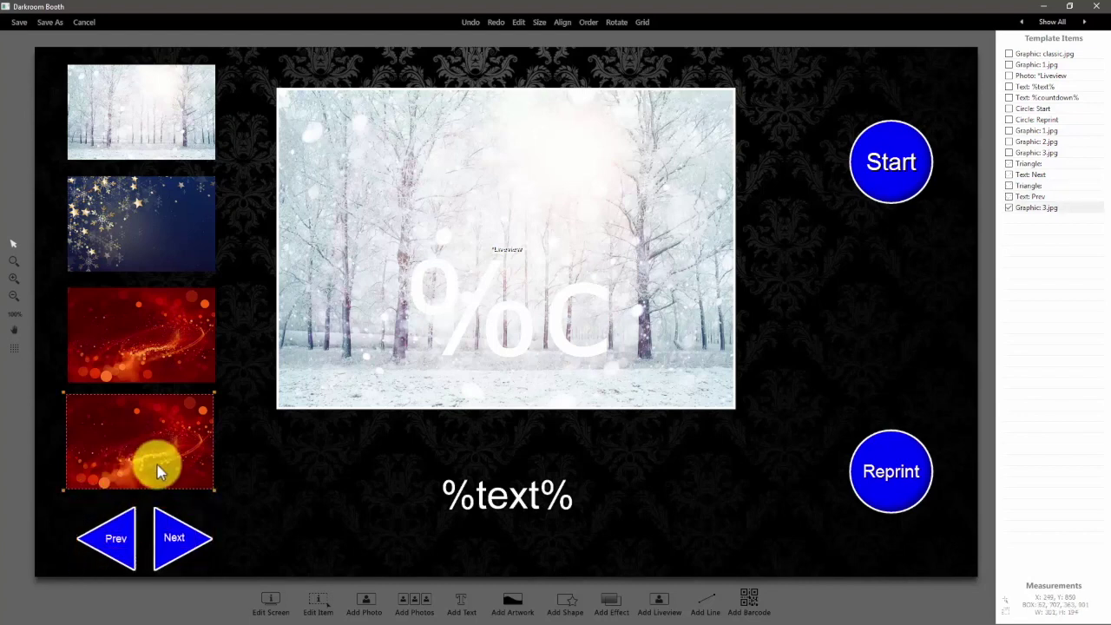
{"action": "left_click_drag", "start_coordinate": [158, 470], "coordinate": [161, 470]}
{"action": "key", "text": "Left"}
{"action": "key", "text": "Left"}
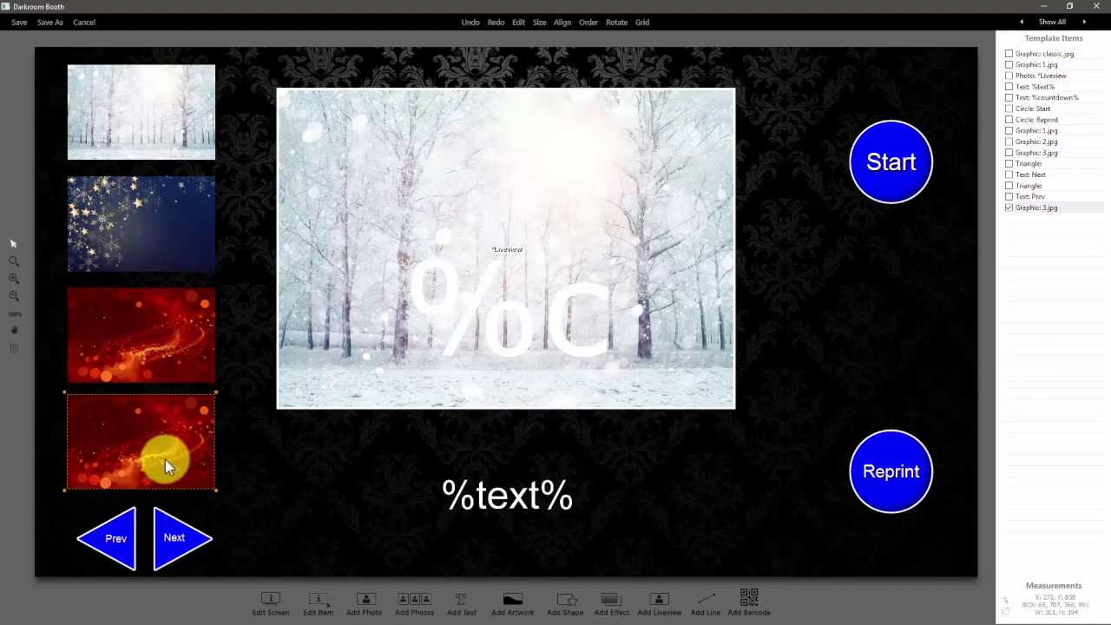
{"action": "key", "text": "Down"}
{"action": "key", "text": "Down"}
{"action": "key", "text": "Down"}
{"action": "key", "text": "Down"}
{"action": "key", "text": "Down"}
{"action": "key", "text": "Down"}
{"action": "key", "text": "Down"}
{"action": "key", "text": "Down"}
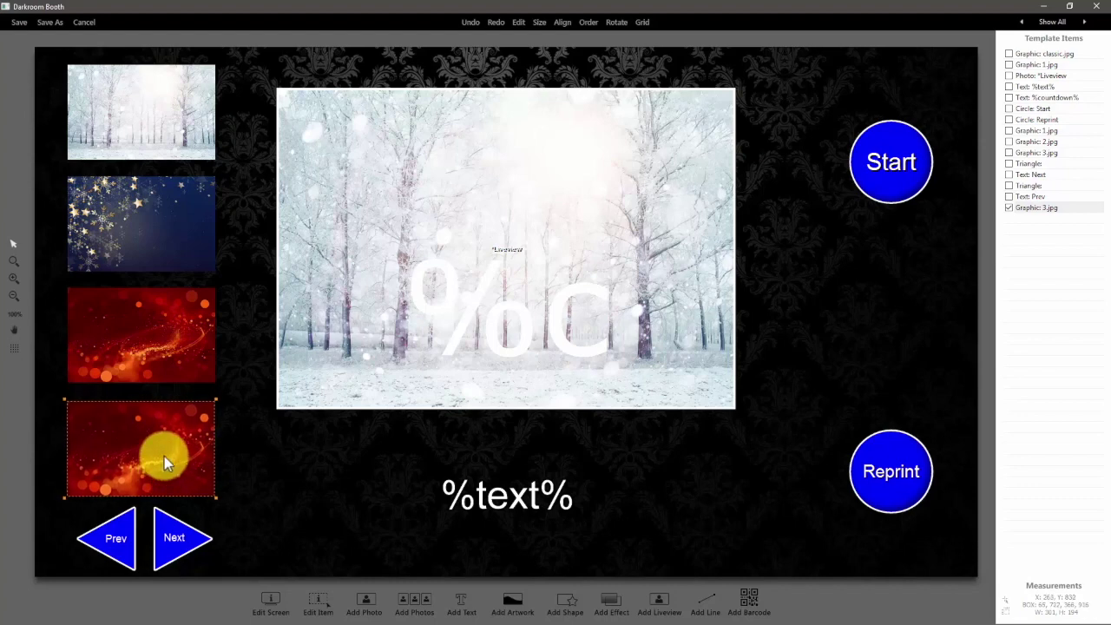
{"action": "key", "text": "Up"}
{"action": "key", "text": "Up"}
{"action": "key", "text": "Up"}
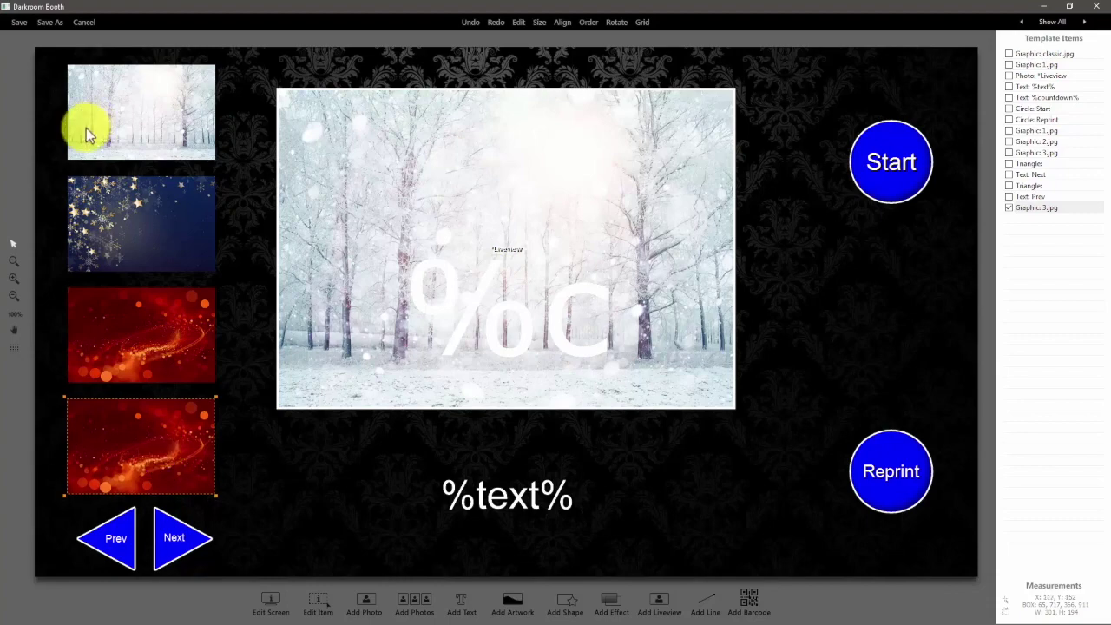
Set the fourth thumbnail's image to 4.jpg and its tap command to Choose Graphic index 4
{"action": "double_click", "coordinate": [129, 431]}
{"action": "left_click", "coordinate": [641, 203]}
{"action": "left_click", "coordinate": [484, 356]}
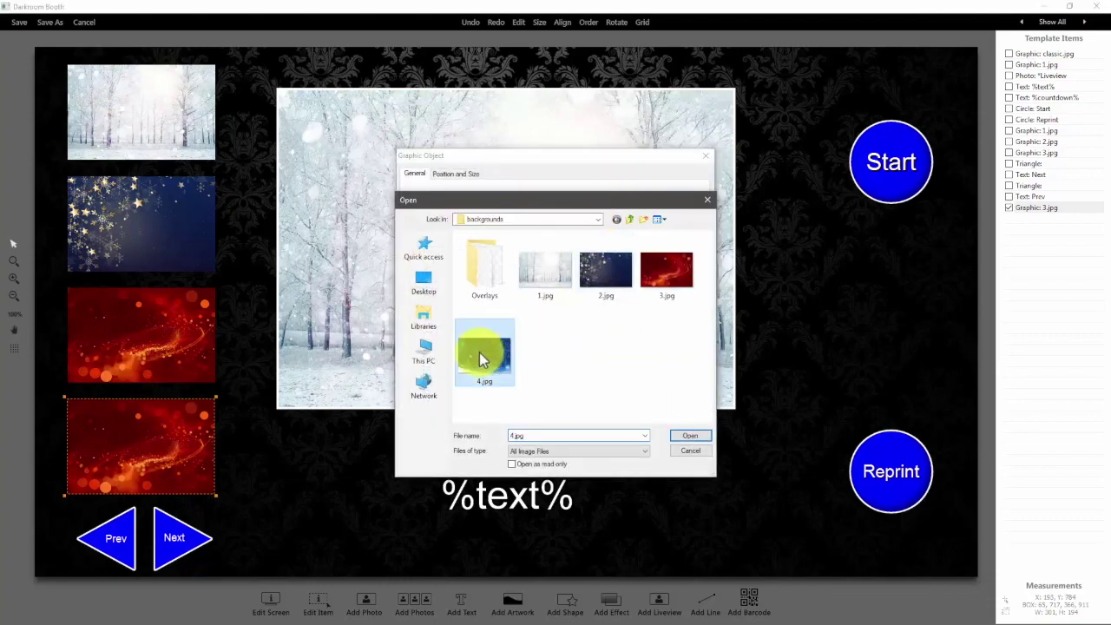
{"action": "left_click", "coordinate": [687, 436]}
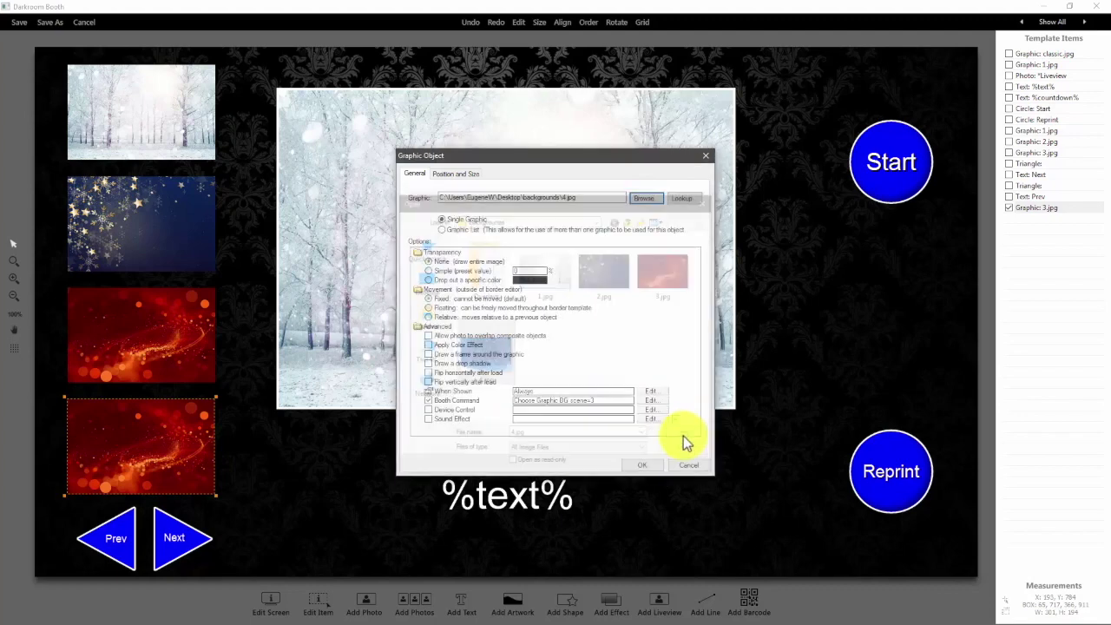
{"action": "left_click", "coordinate": [652, 401]}
{"action": "left_click", "coordinate": [634, 291]}
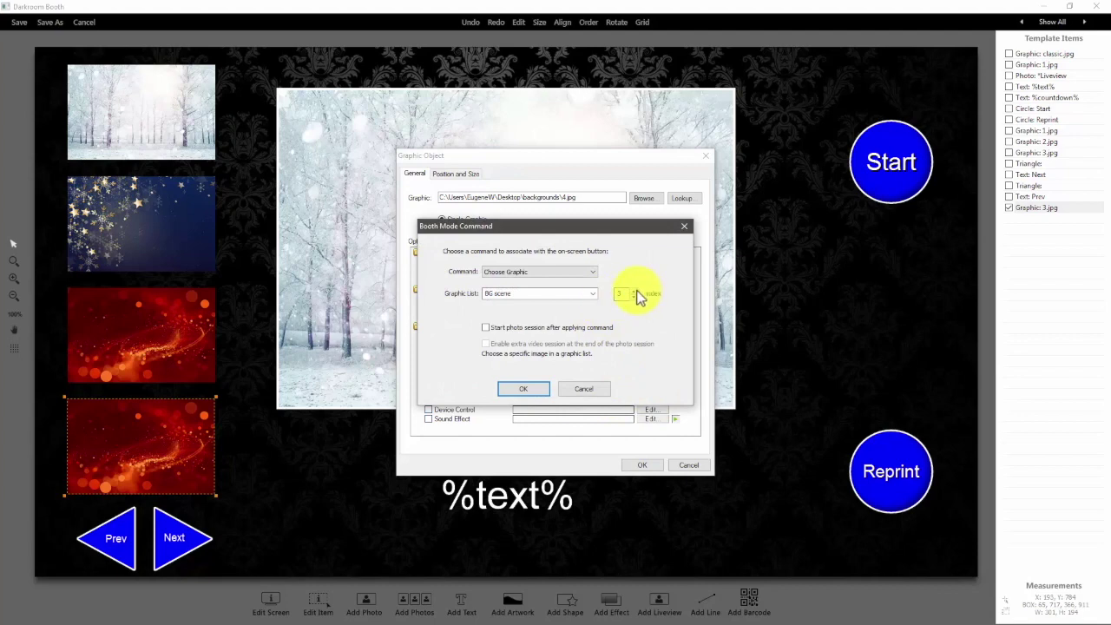
{"action": "left_click", "coordinate": [516, 397]}
{"action": "left_click", "coordinate": [641, 466]}
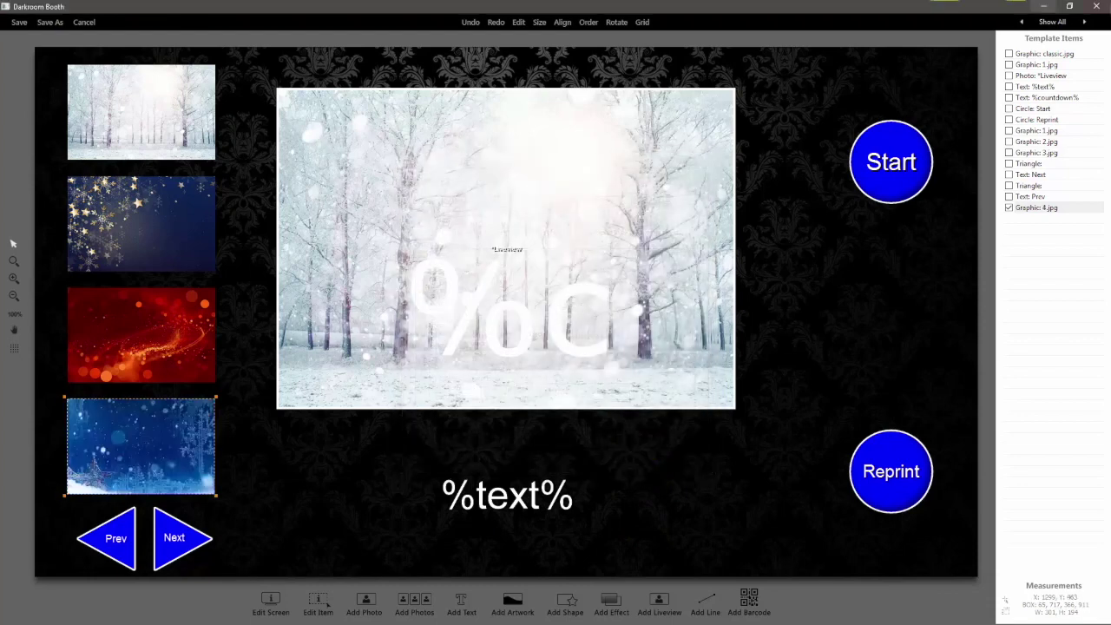
{"action": "double_click", "coordinate": [1042, 65]}
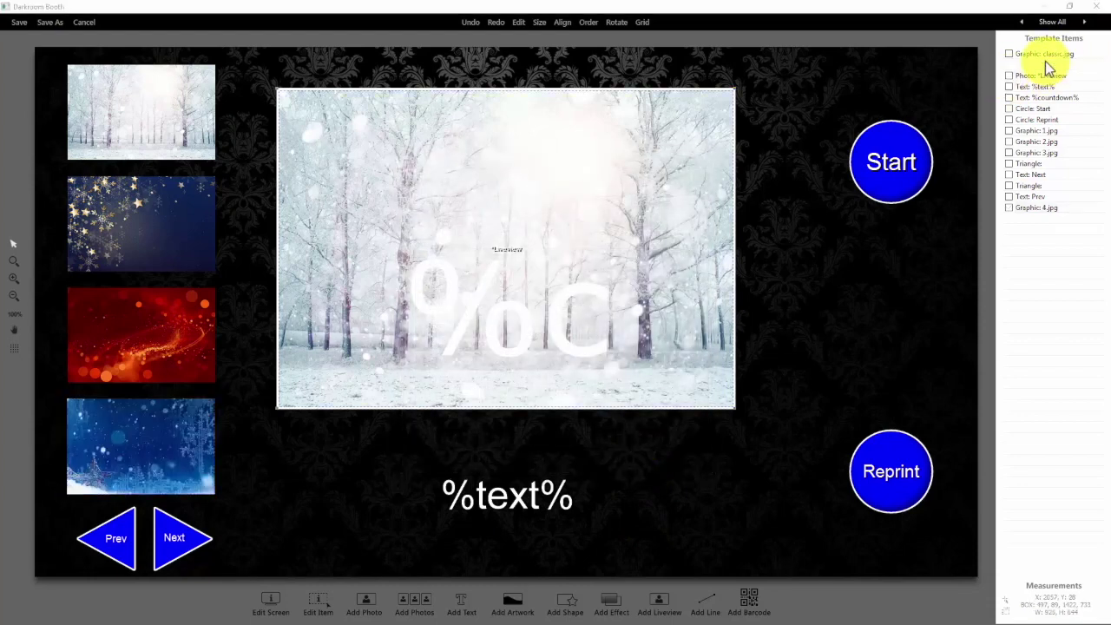
Add 4.jpg to the main background's BG scene graphic list
{"action": "left_click", "coordinate": [646, 198]}
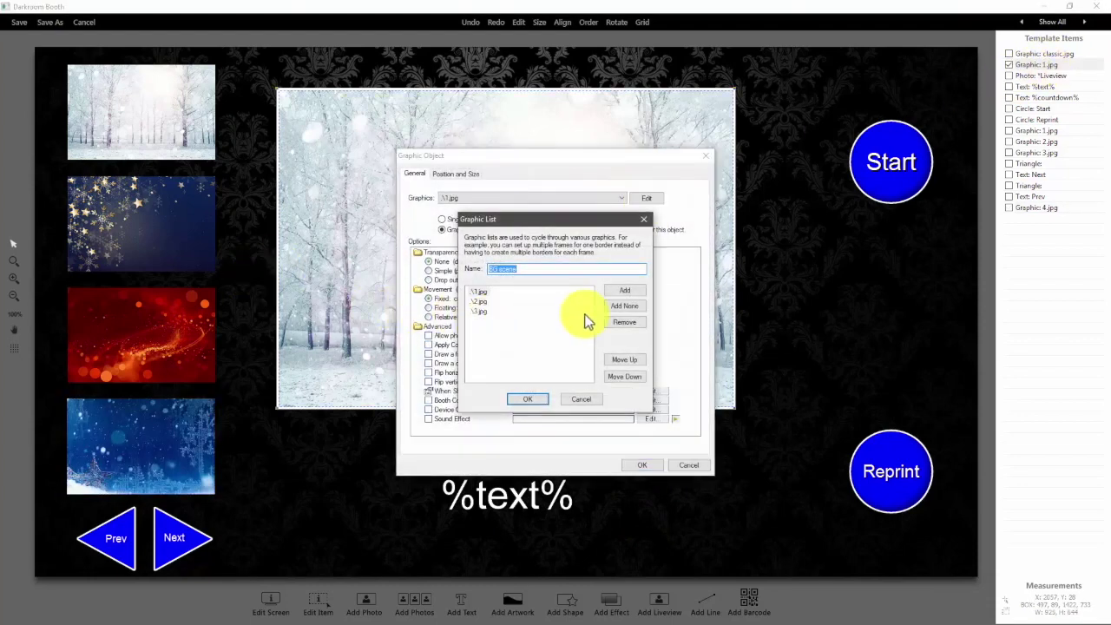
{"action": "left_click", "coordinate": [634, 293]}
{"action": "left_click", "coordinate": [509, 359]}
{"action": "left_click", "coordinate": [703, 436]}
{"action": "left_click", "coordinate": [538, 399]}
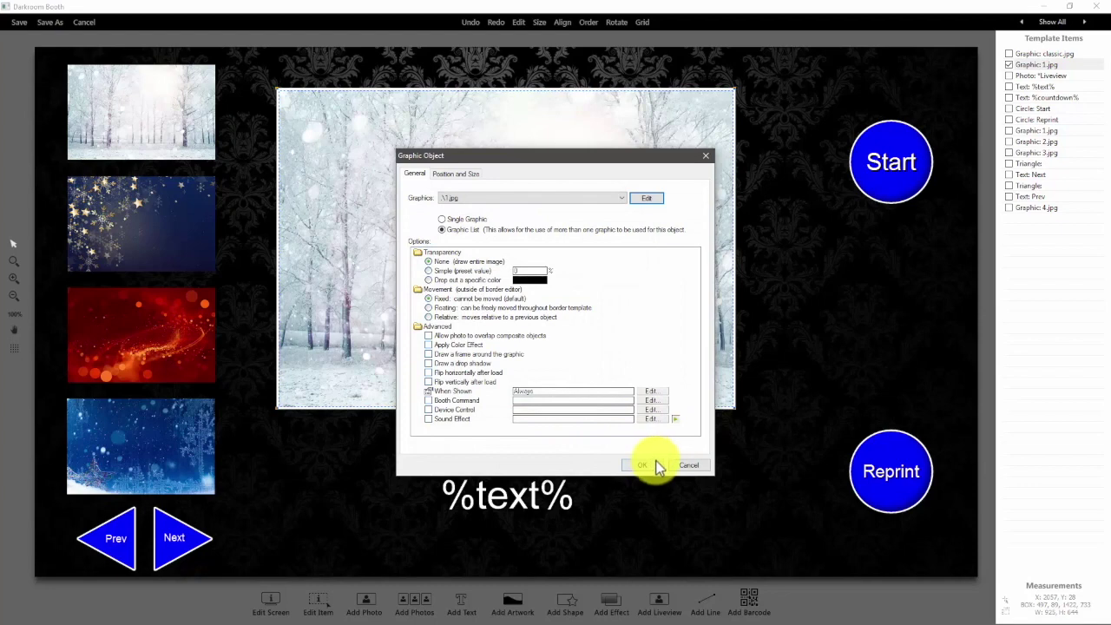
{"action": "left_click", "coordinate": [642, 465]}
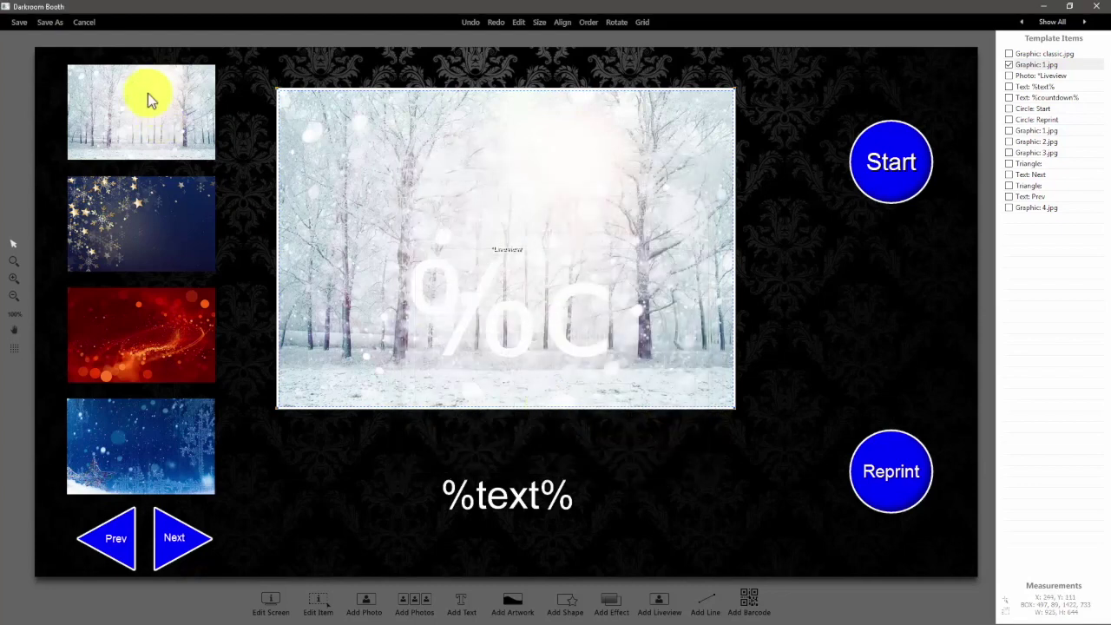
Save the booth screen and bring up the print templates from the Main settings page
{"action": "left_click", "coordinate": [20, 24]}
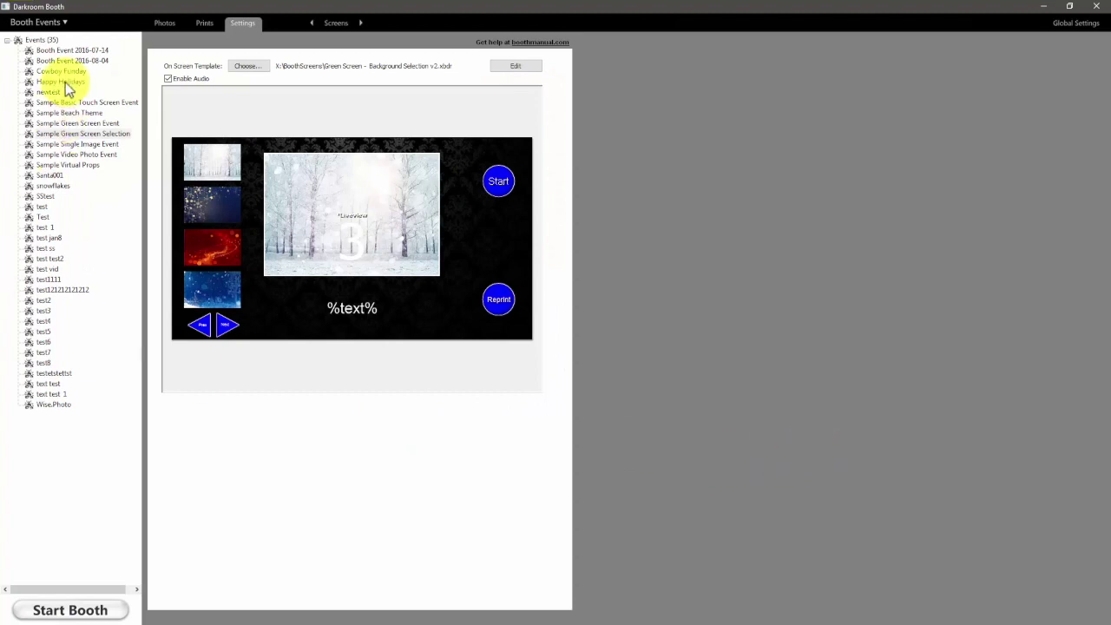
{"action": "left_click", "coordinate": [338, 24]}
{"action": "left_click", "coordinate": [349, 44]}
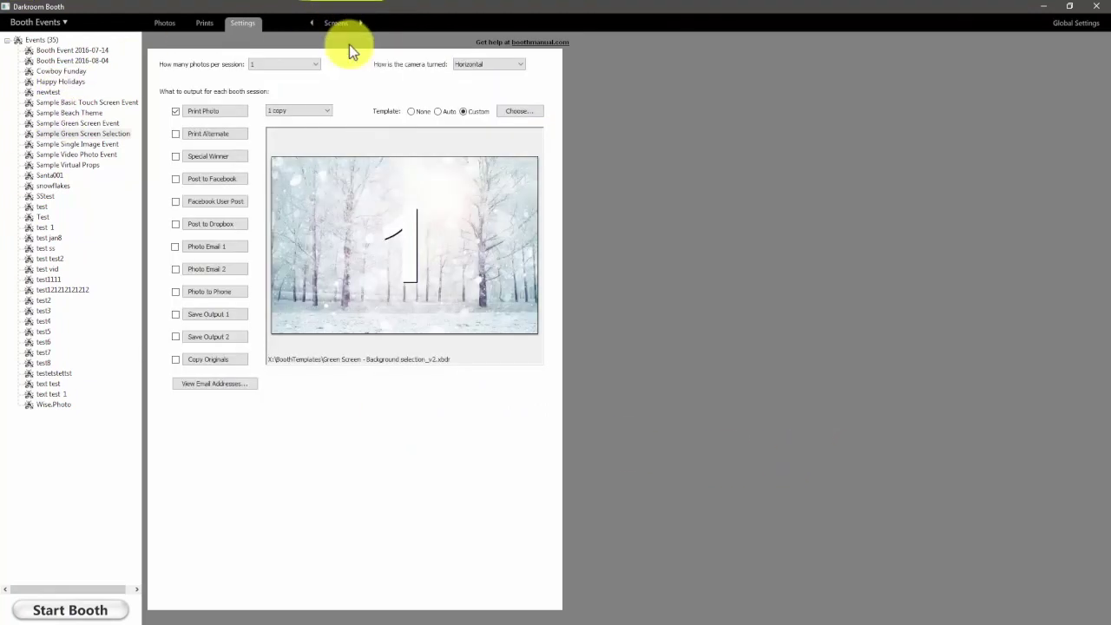
{"action": "left_click", "coordinate": [520, 113]}
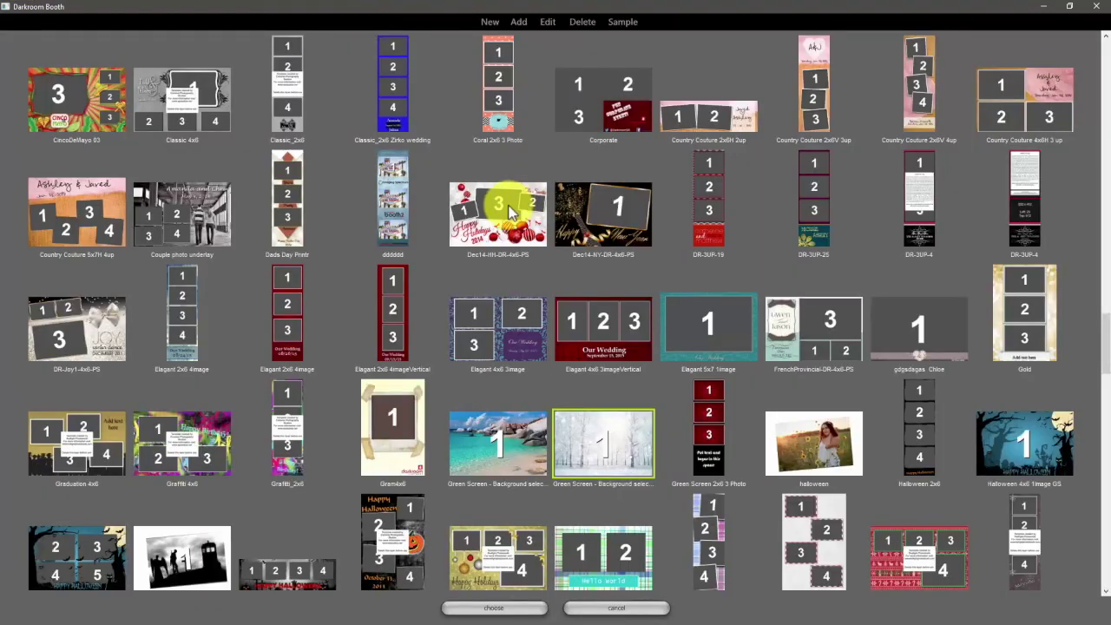
Open the winter Green Screen print template, add 4.jpg to its BG scene list, and save
{"action": "double_click", "coordinate": [596, 445]}
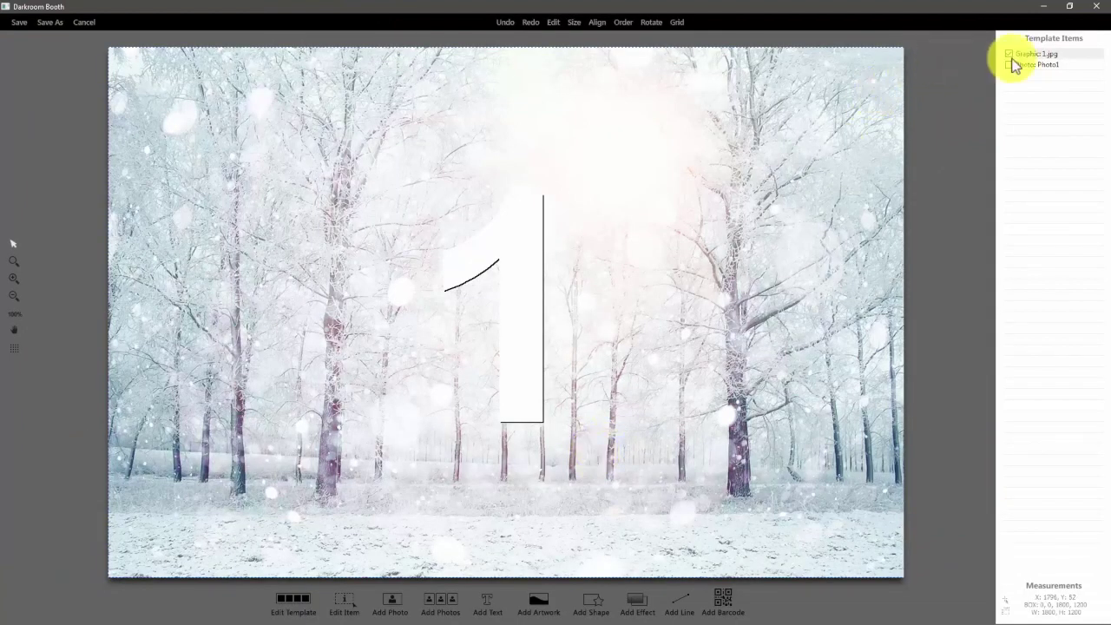
{"action": "double_click", "coordinate": [1045, 52]}
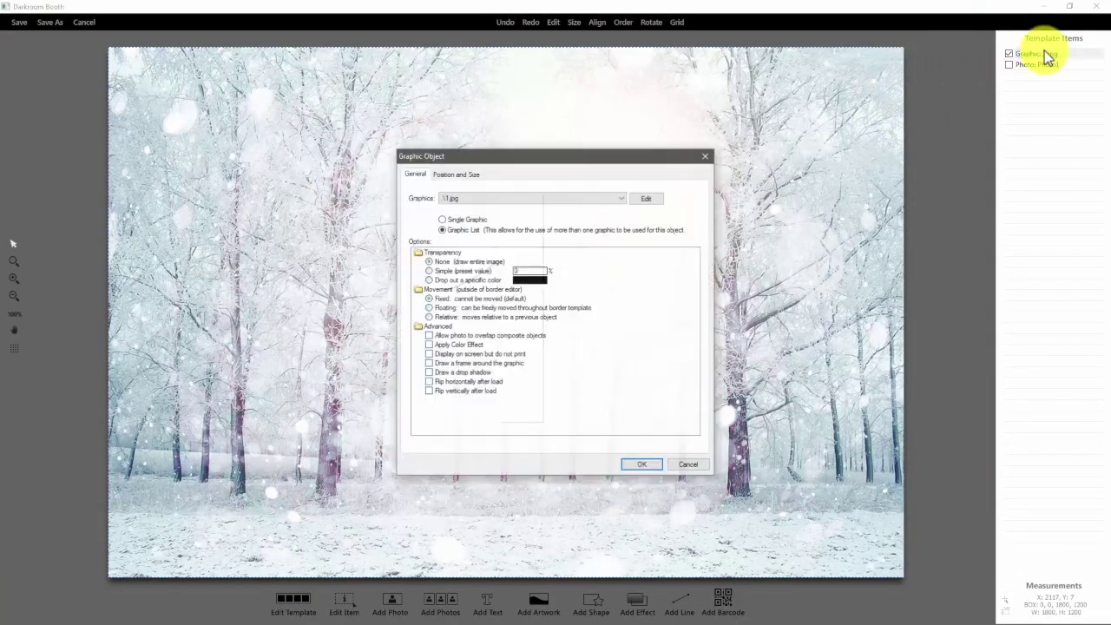
{"action": "left_click", "coordinate": [651, 205]}
{"action": "left_click", "coordinate": [626, 296]}
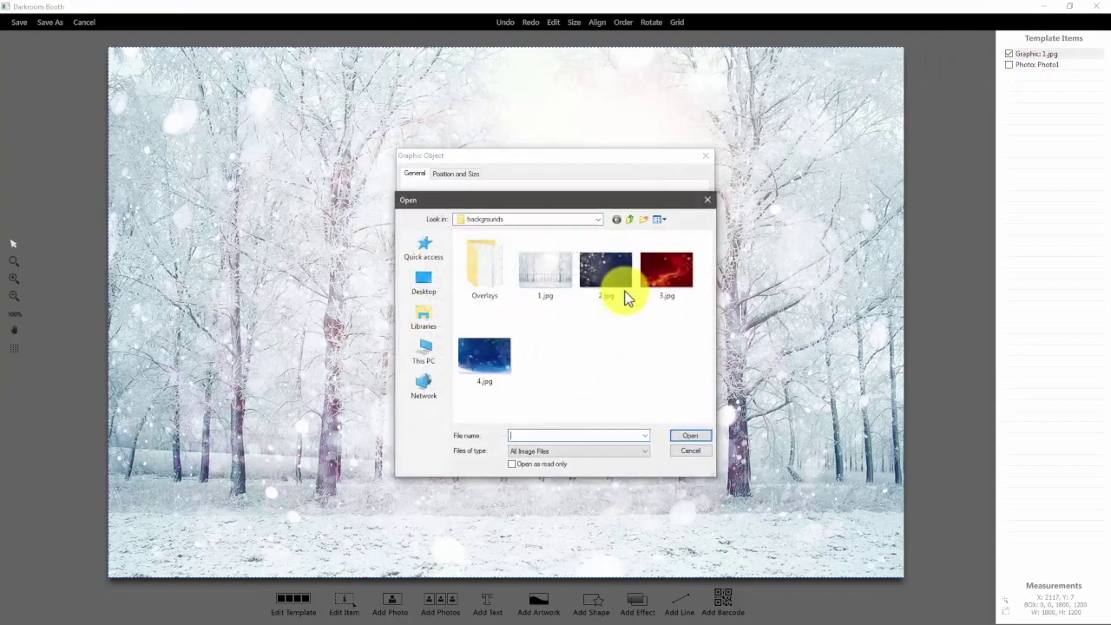
{"action": "left_click", "coordinate": [482, 358]}
{"action": "left_click", "coordinate": [692, 437]}
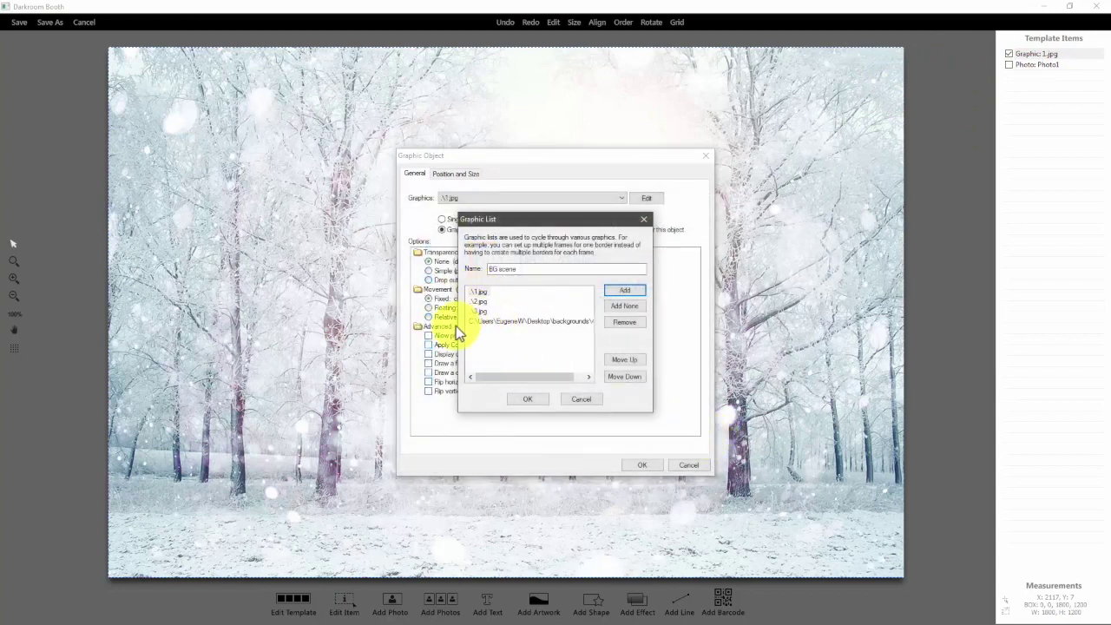
{"action": "left_click", "coordinate": [530, 402]}
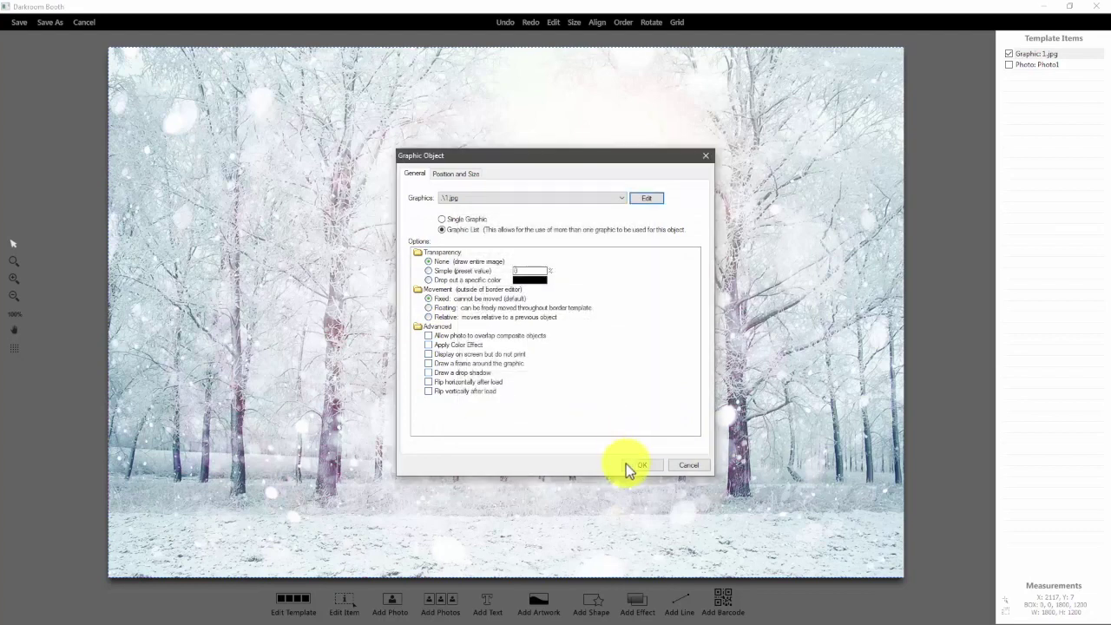
{"action": "left_click", "coordinate": [626, 463]}
{"action": "left_click", "coordinate": [13, 26]}
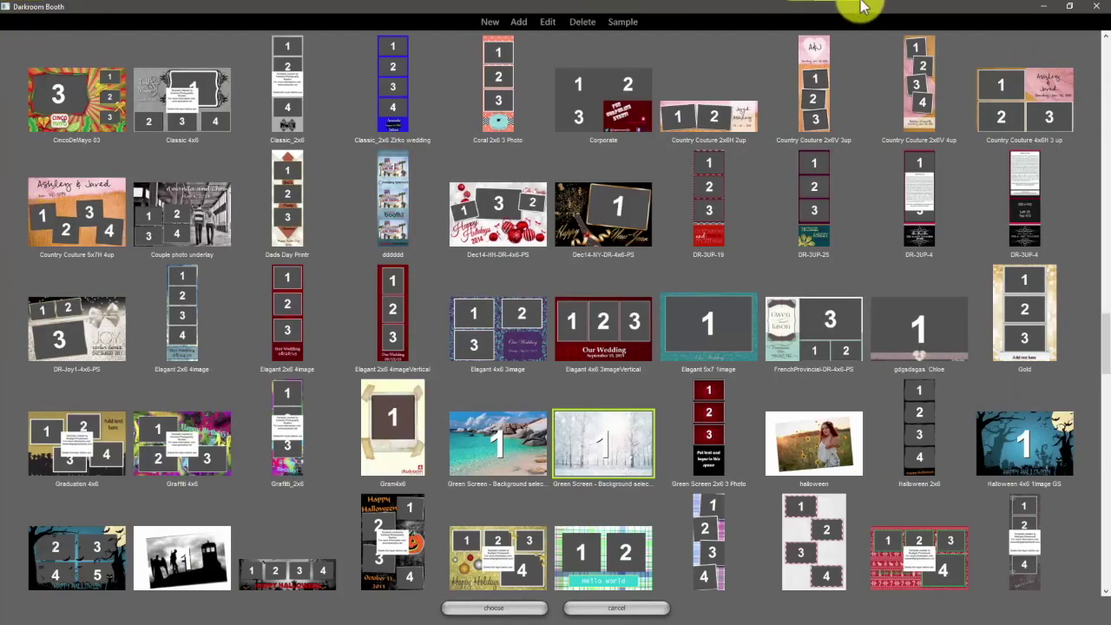
{"action": "left_click", "coordinate": [1042, 6]}
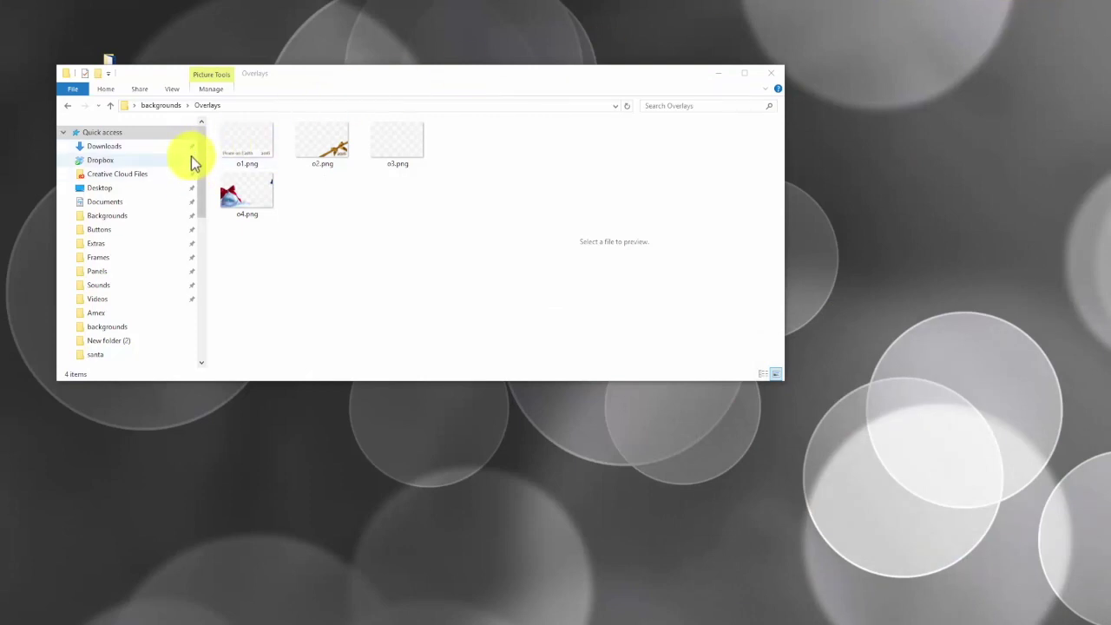
Preview overlays o1.png through o4.png in the Overlays folder, then revisit o1–o3
{"action": "left_click", "coordinate": [239, 139]}
{"action": "left_click", "coordinate": [301, 145]}
{"action": "left_click", "coordinate": [385, 146]}
{"action": "left_click", "coordinate": [249, 192]}
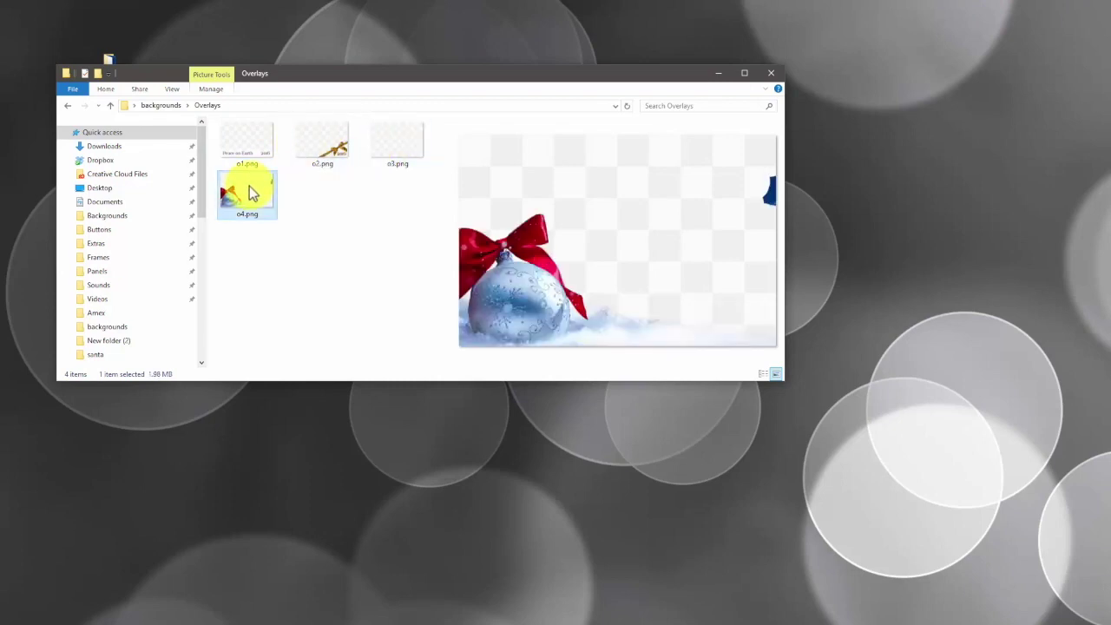
{"action": "left_click", "coordinate": [228, 141]}
{"action": "left_click", "coordinate": [306, 149]}
{"action": "left_click", "coordinate": [403, 149]}
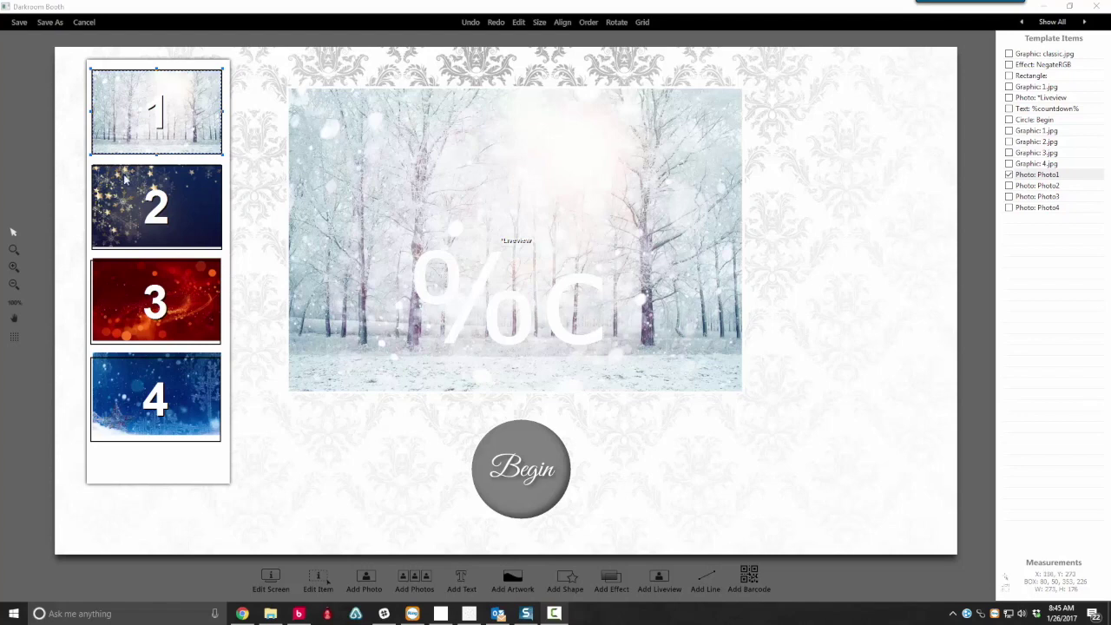
Make graphic 2.jpg match the Photo2 frame's position and size
{"action": "left_click", "coordinate": [1042, 186]}
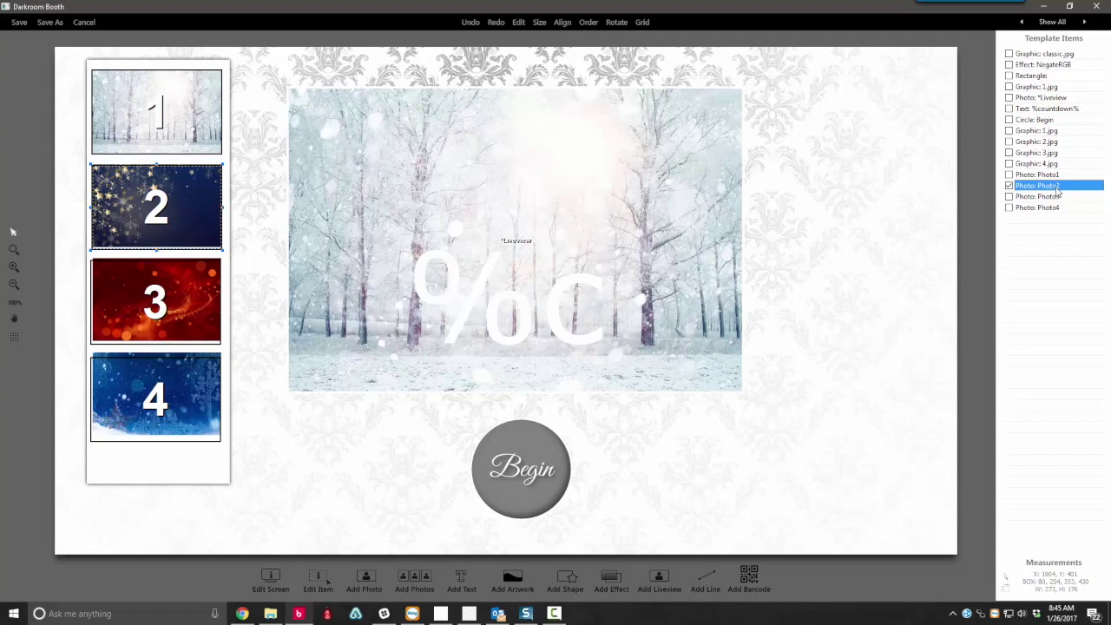
{"action": "left_click", "coordinate": [1050, 142]}
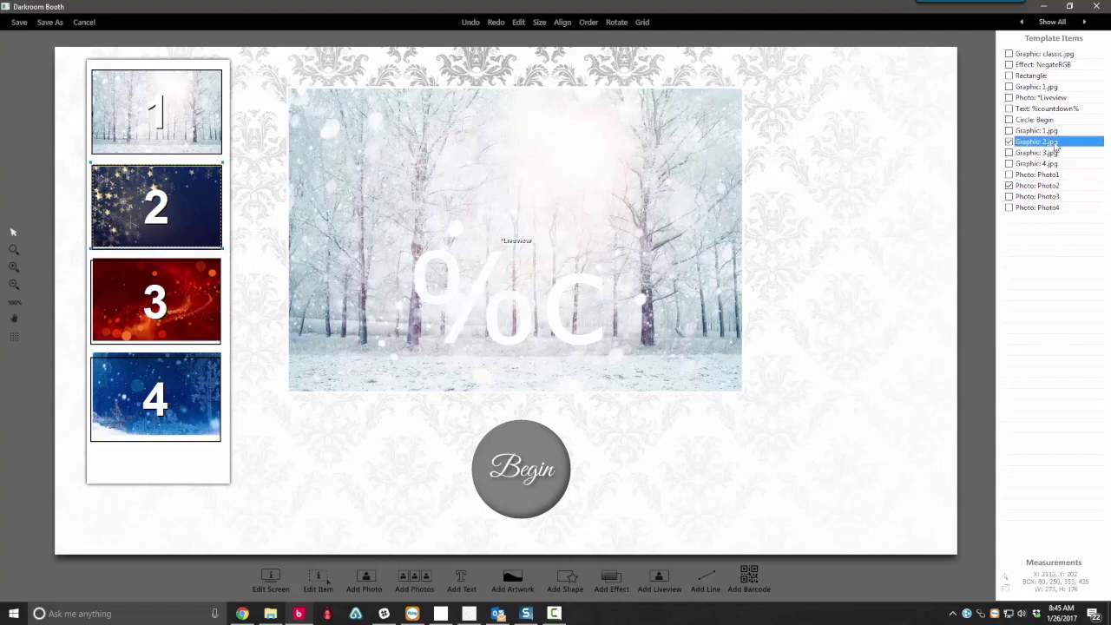
{"action": "right_click", "coordinate": [1056, 146]}
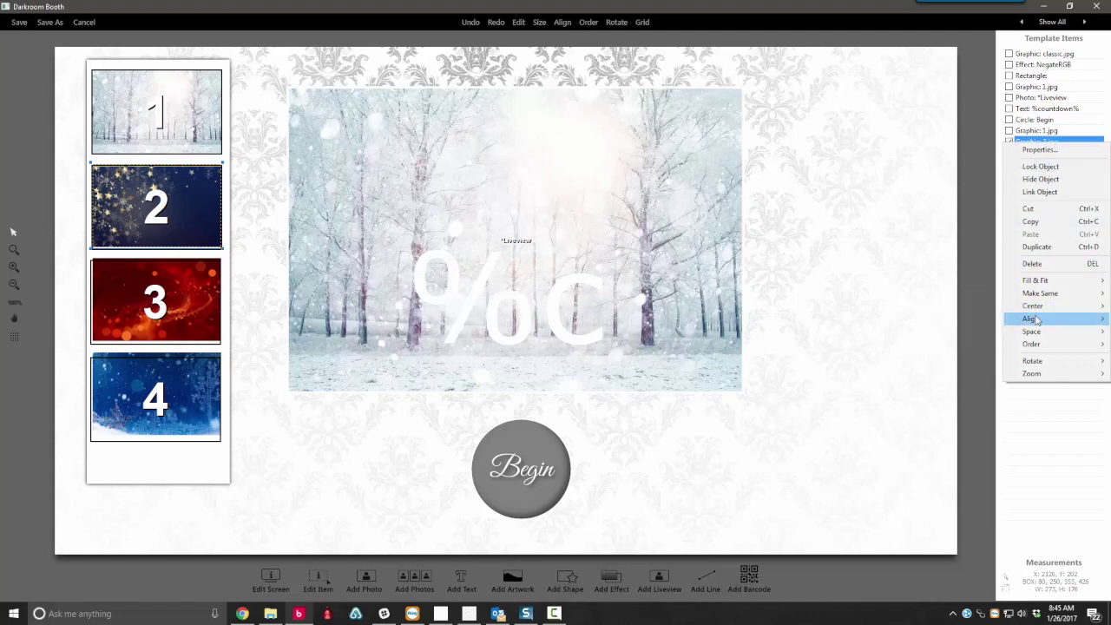
{"action": "mouse_move", "coordinate": [1040, 294]}
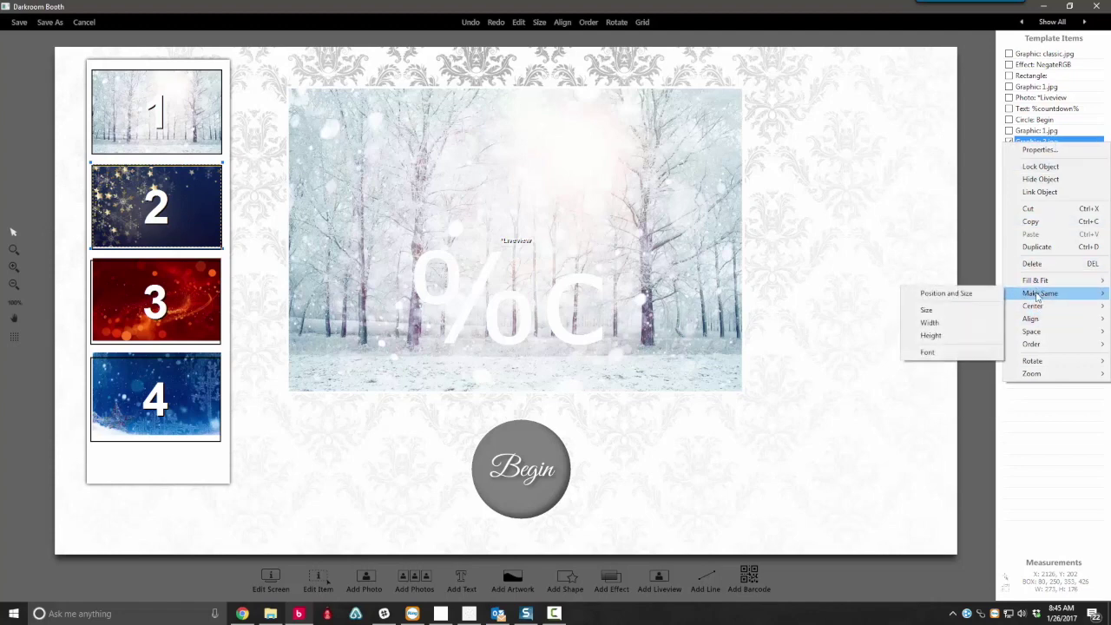
{"action": "left_click", "coordinate": [947, 294]}
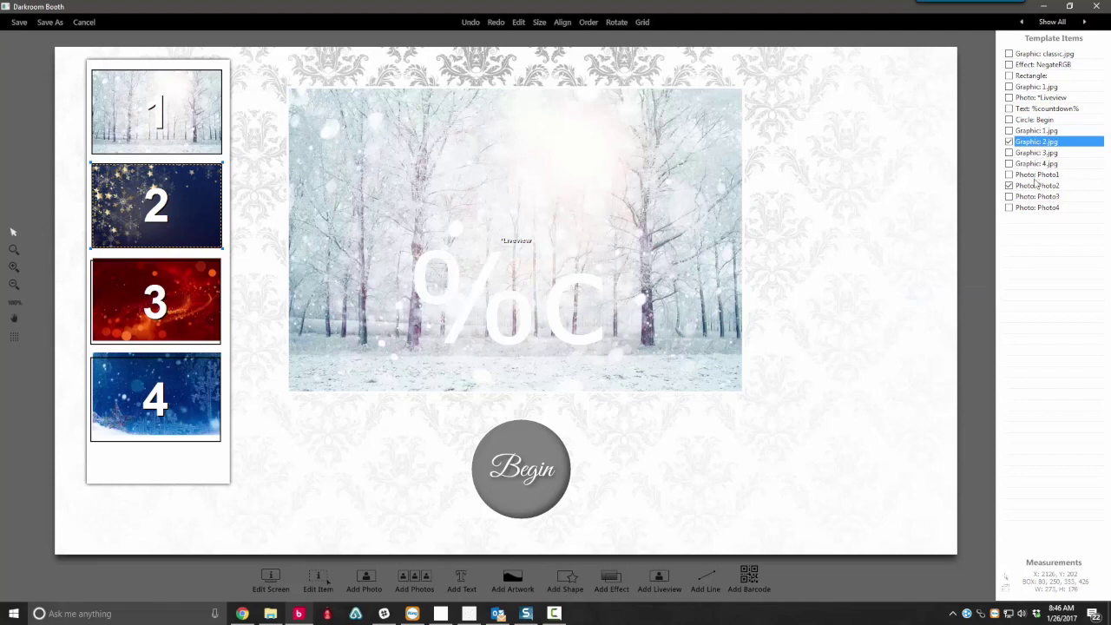
Make graphic 3.jpg match the Photo3 frame's position and size
{"action": "left_click", "coordinate": [1046, 198]}
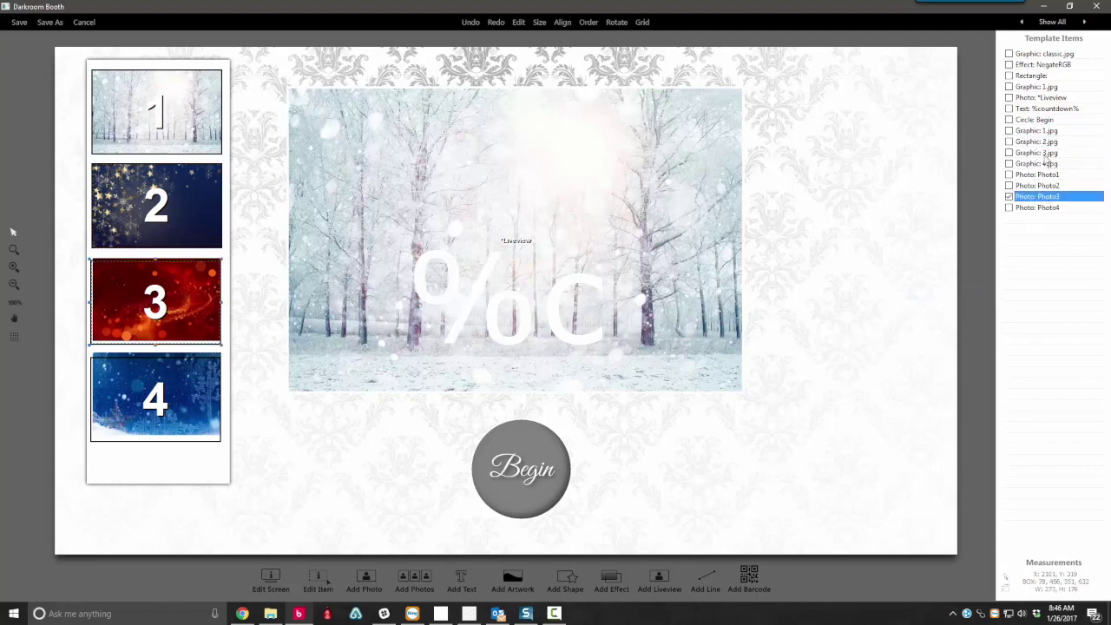
{"action": "left_click", "coordinate": [1046, 155]}
{"action": "right_click", "coordinate": [1047, 155]}
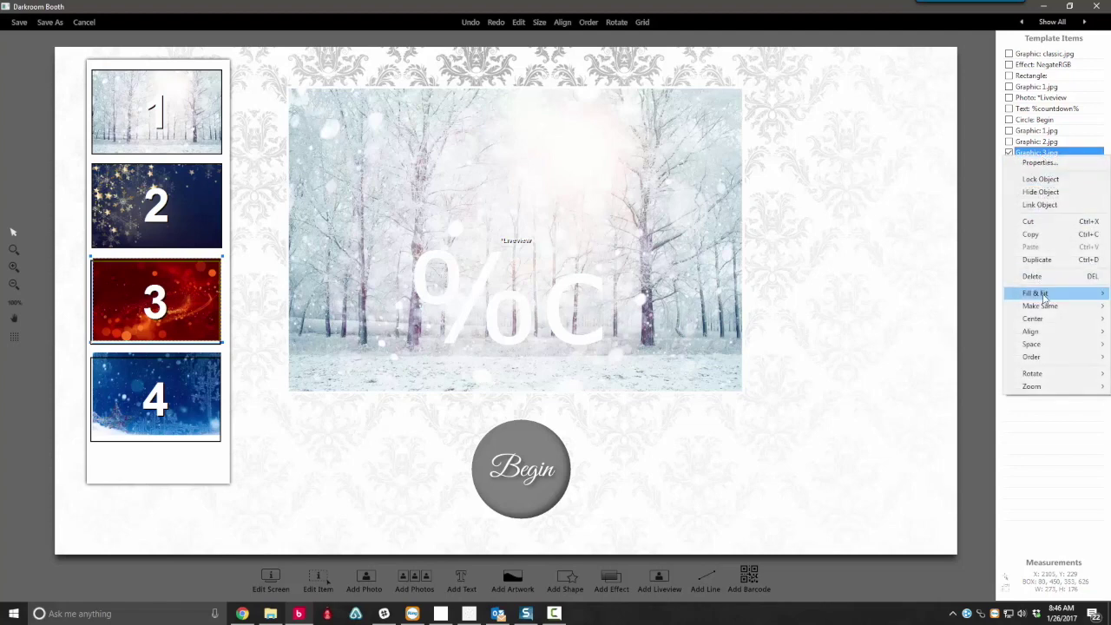
{"action": "mouse_move", "coordinate": [1048, 310]}
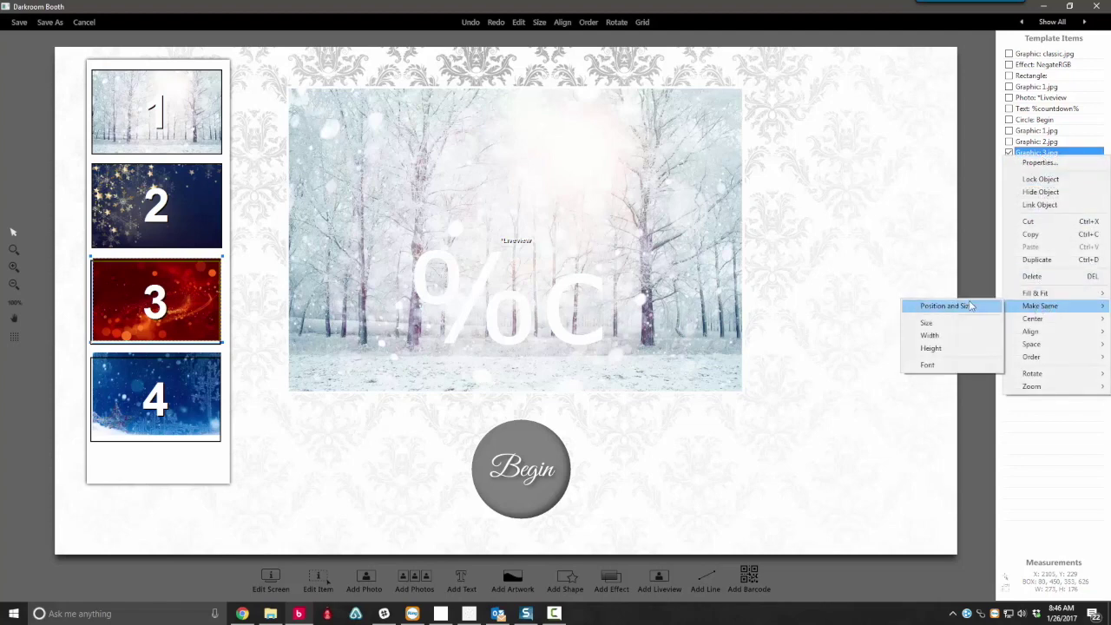
{"action": "left_click", "coordinate": [971, 306]}
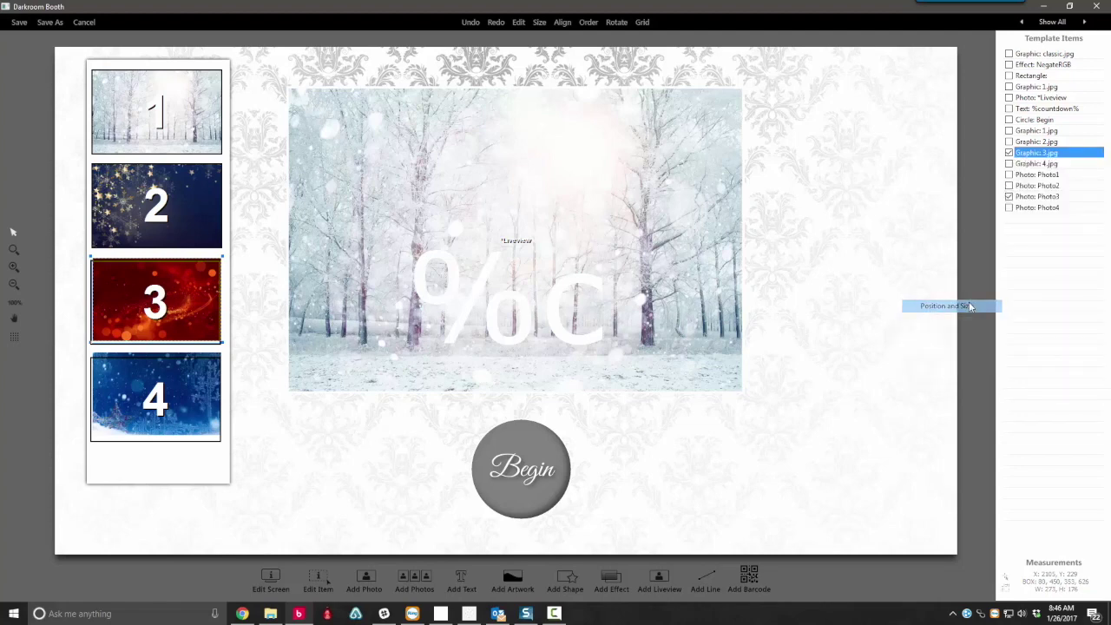
Match graphic 4.jpg to the Photo4 frame, then shift the NegateRGB effect area down
{"action": "left_click", "coordinate": [1044, 208]}
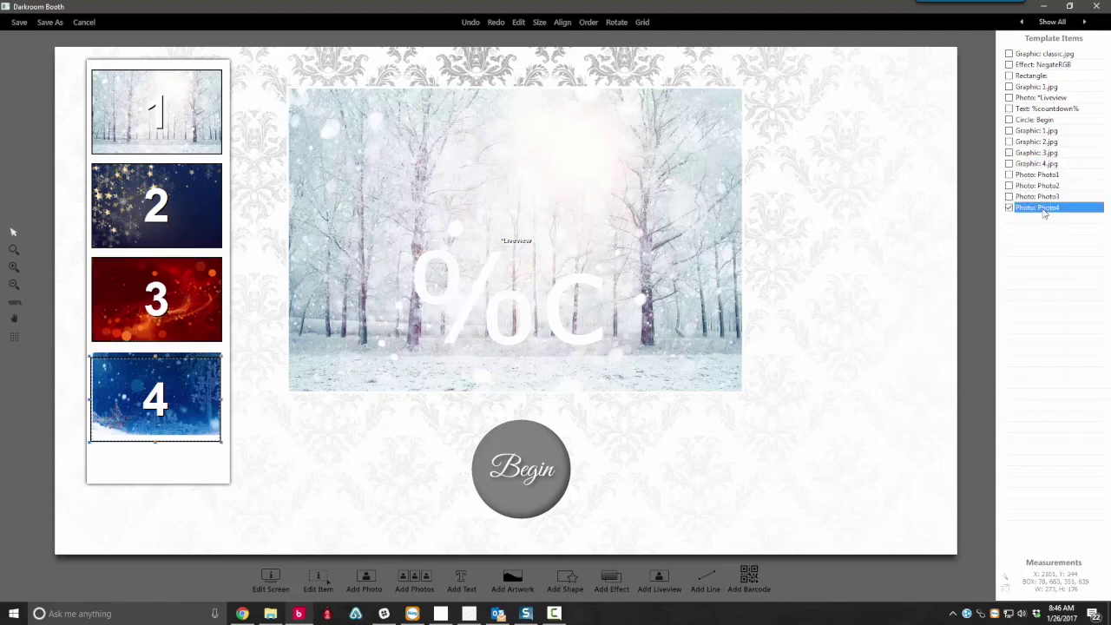
{"action": "left_click", "coordinate": [1045, 165], "text": "ctrl"}
{"action": "right_click", "coordinate": [1048, 165]}
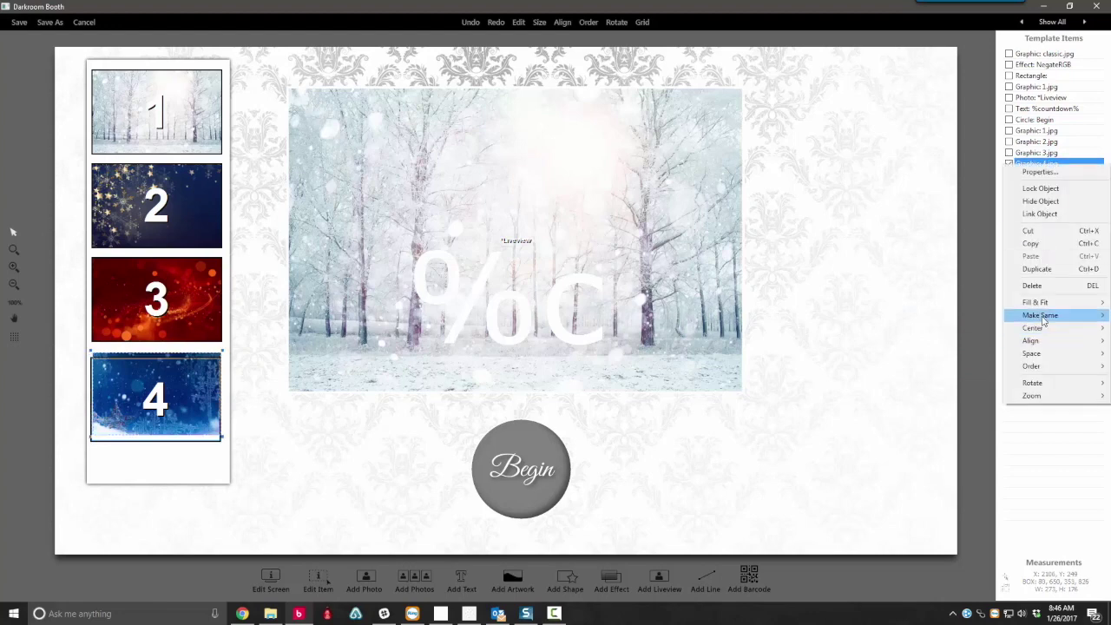
{"action": "mouse_move", "coordinate": [1043, 318]}
{"action": "left_click", "coordinate": [963, 321]}
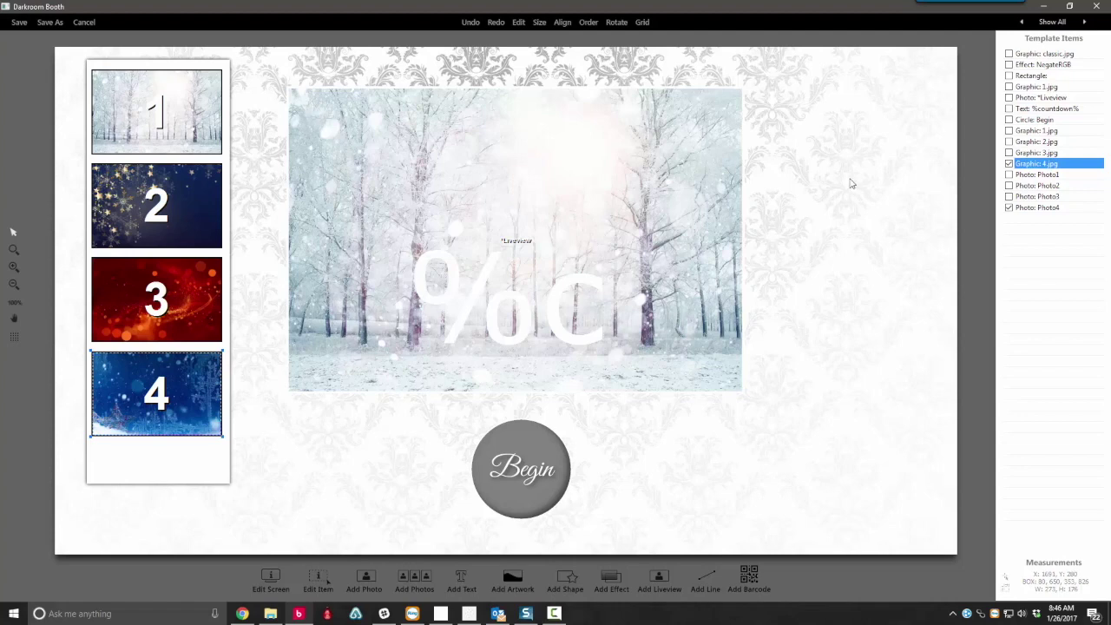
{"action": "left_click", "coordinate": [818, 101]}
{"action": "left_click_drag", "start_coordinate": [818, 95], "coordinate": [840, 104]}
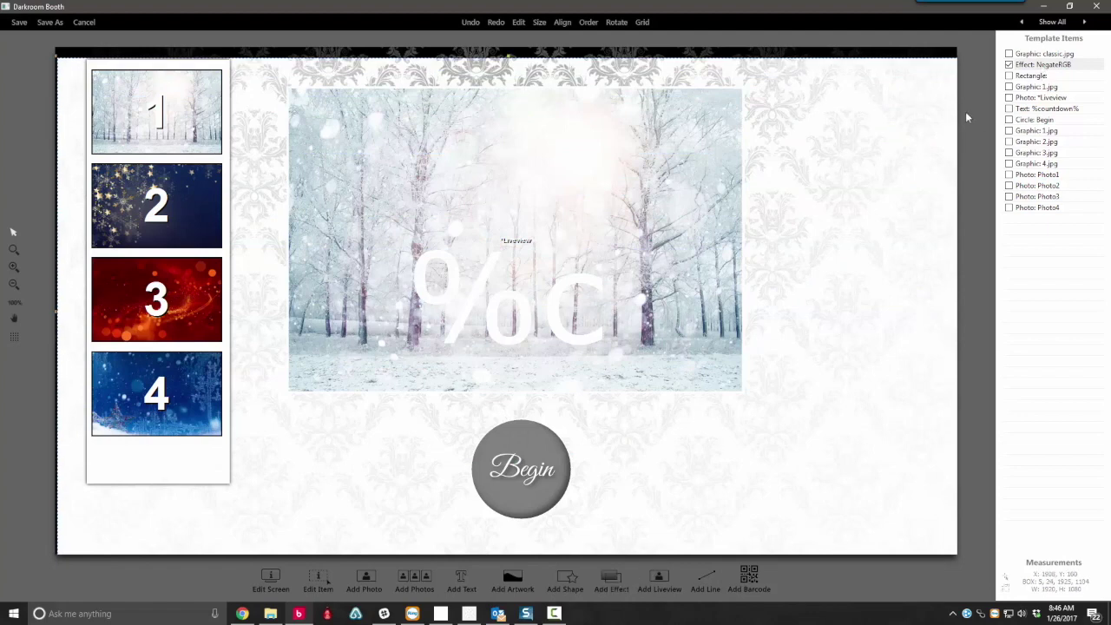
Stretch the NegateRGB effect to fill the entire 1920 × 1080 page using Fill Entire Page
{"action": "double_click", "coordinate": [1040, 65]}
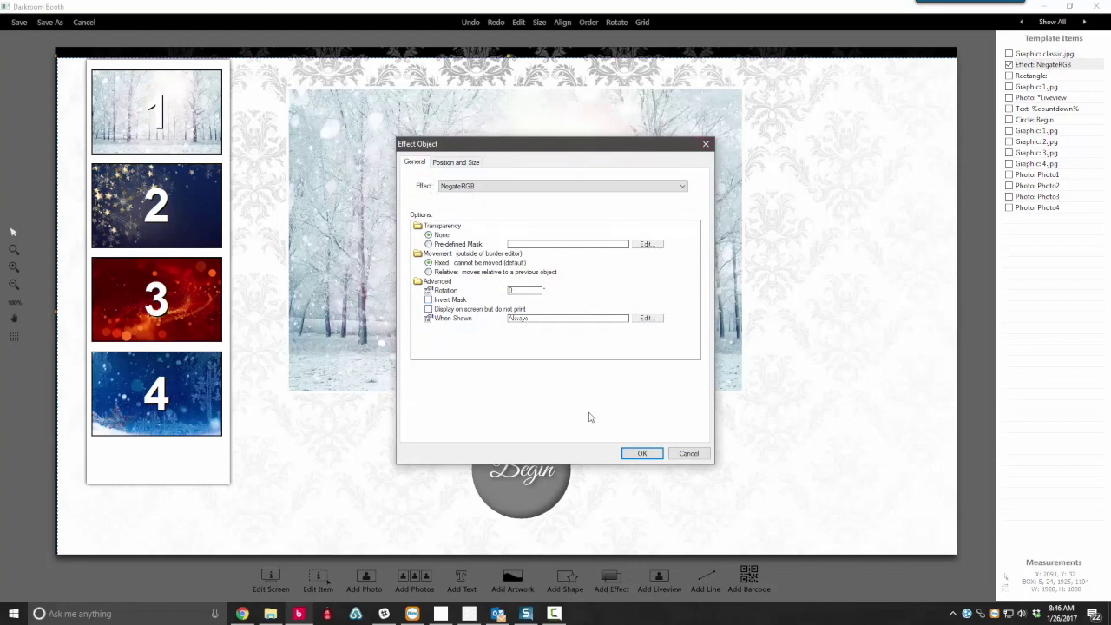
{"action": "left_click", "coordinate": [651, 454]}
{"action": "right_click", "coordinate": [1031, 62]}
{"action": "mouse_move", "coordinate": [1076, 224]}
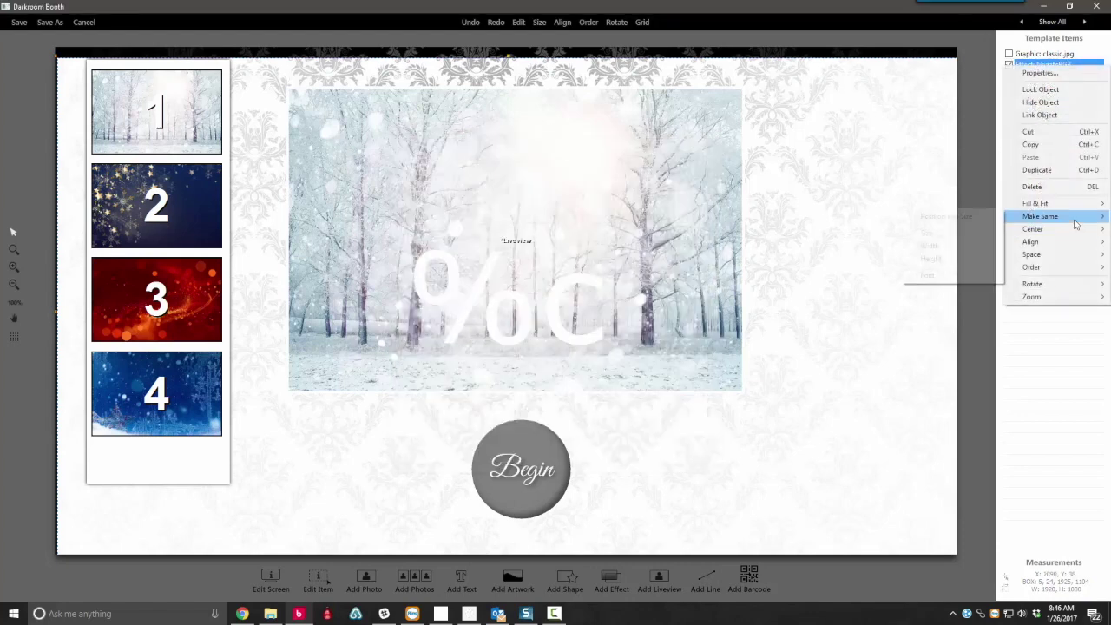
{"action": "mouse_move", "coordinate": [1042, 203]}
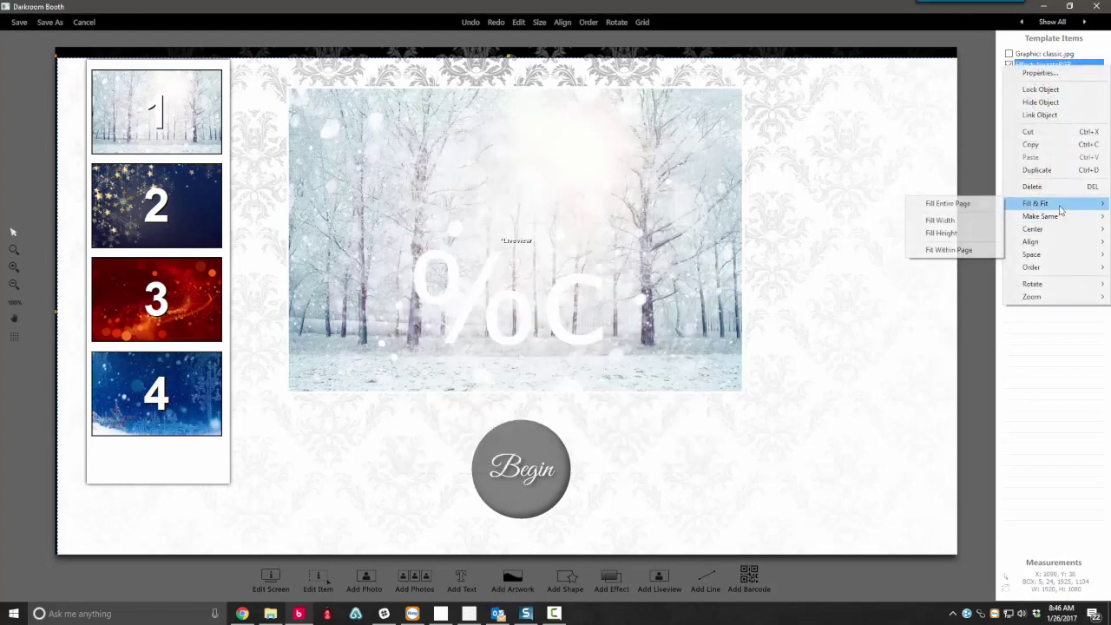
{"action": "left_click", "coordinate": [981, 204]}
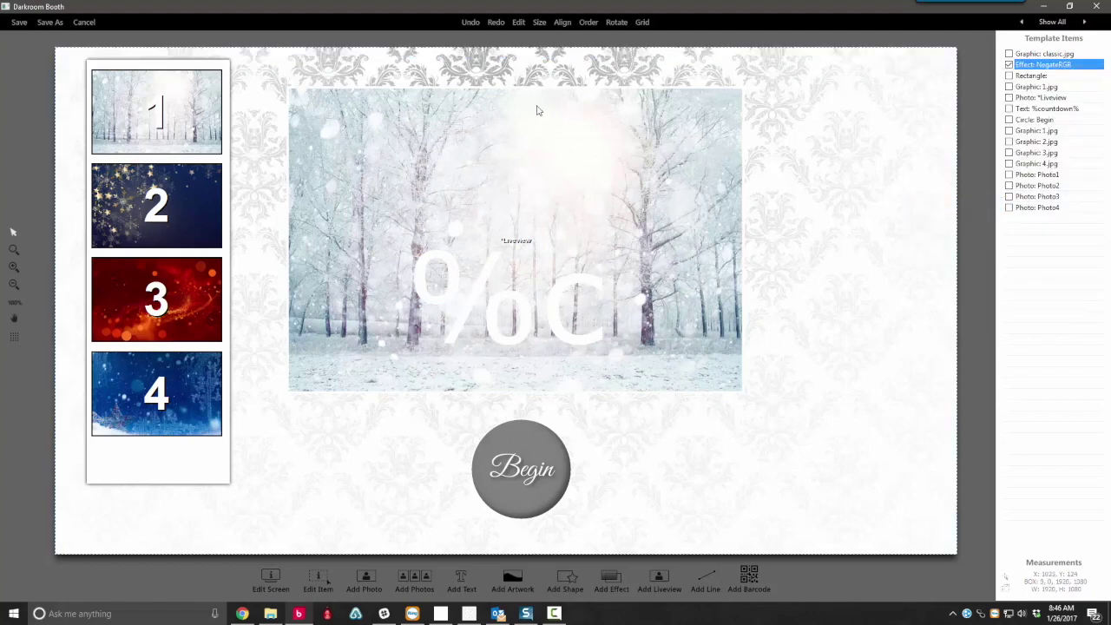
{"action": "left_click", "coordinate": [1037, 87]}
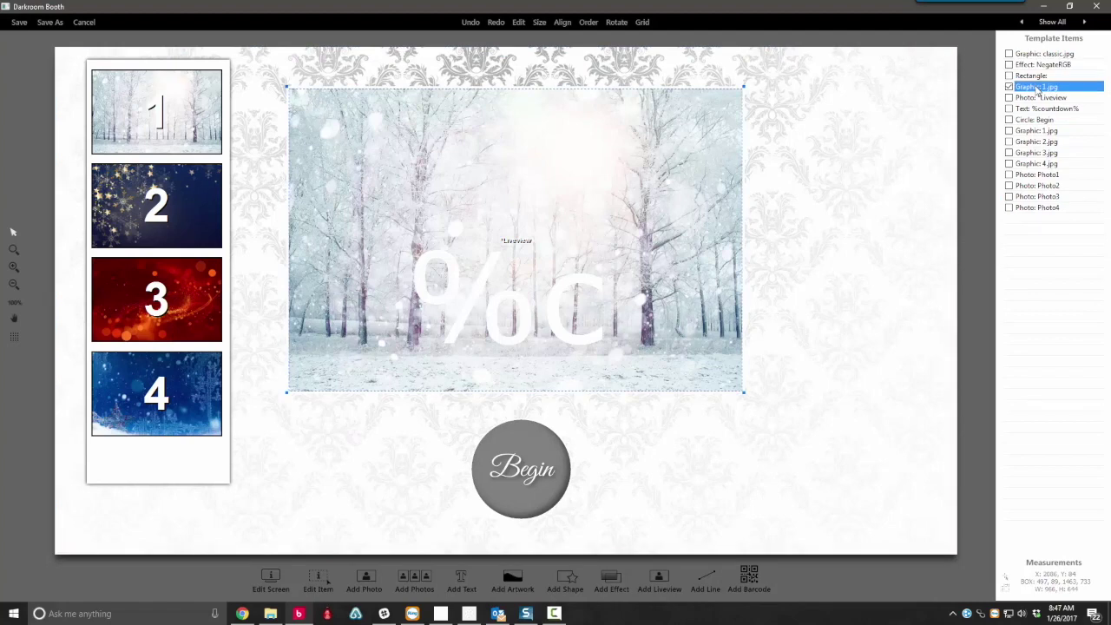
Set 1.jpg's When Shown to Custom: Attract Mode, During Startup, Before and After Photo 1
{"action": "double_click", "coordinate": [1037, 88]}
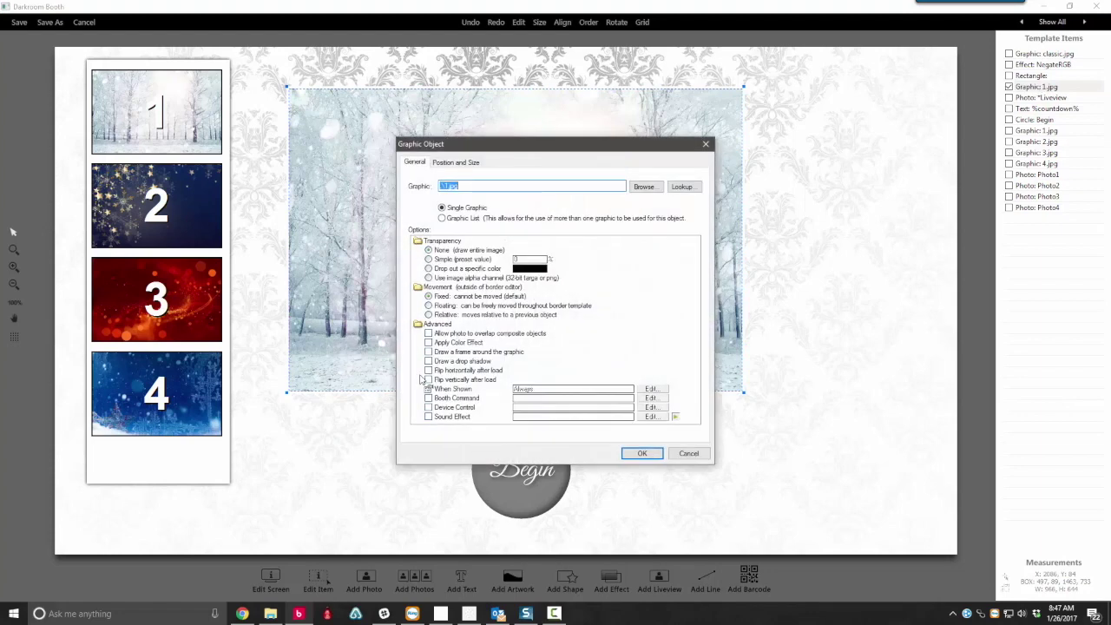
{"action": "left_click", "coordinate": [653, 389]}
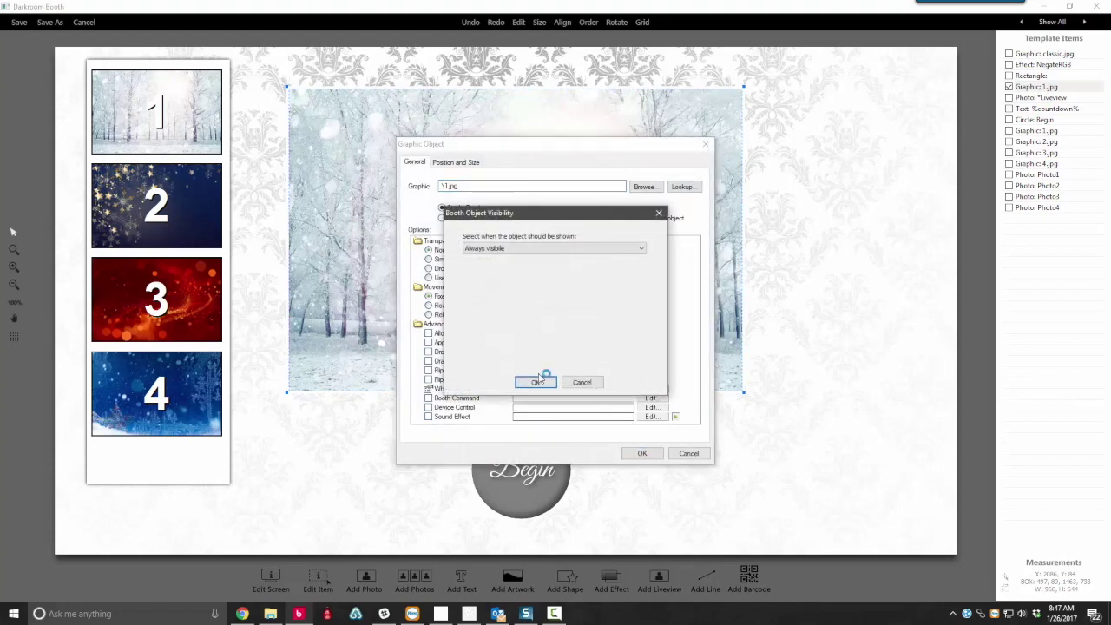
{"action": "left_click", "coordinate": [558, 248]}
{"action": "left_click", "coordinate": [480, 293]}
{"action": "left_click", "coordinate": [527, 250]}
{"action": "left_click", "coordinate": [483, 260]}
{"action": "left_click", "coordinate": [504, 249]}
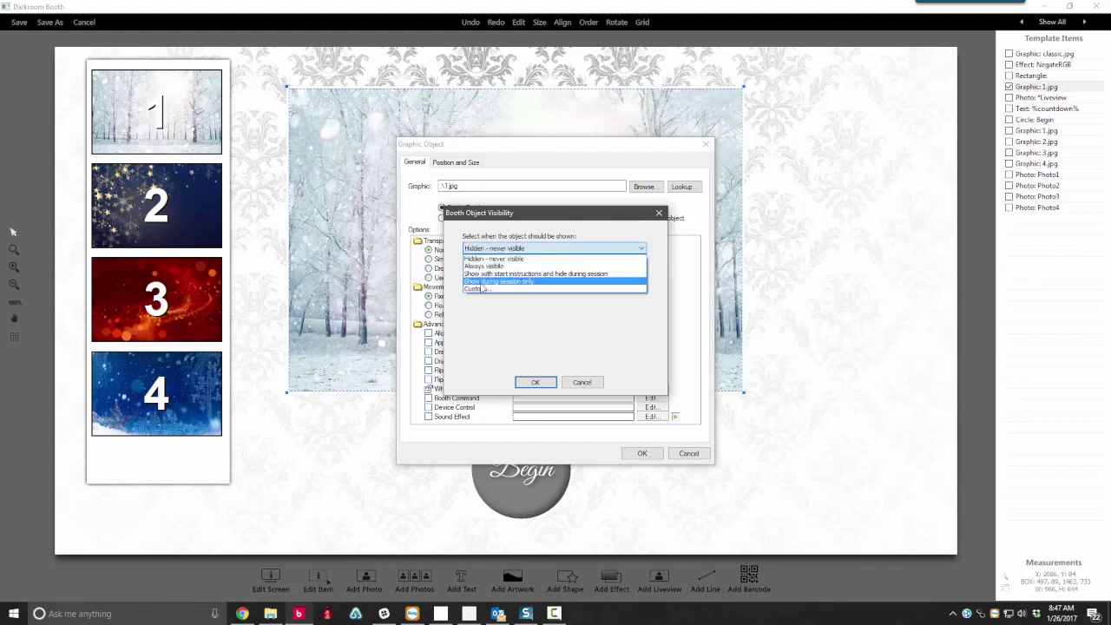
{"action": "left_click", "coordinate": [483, 289]}
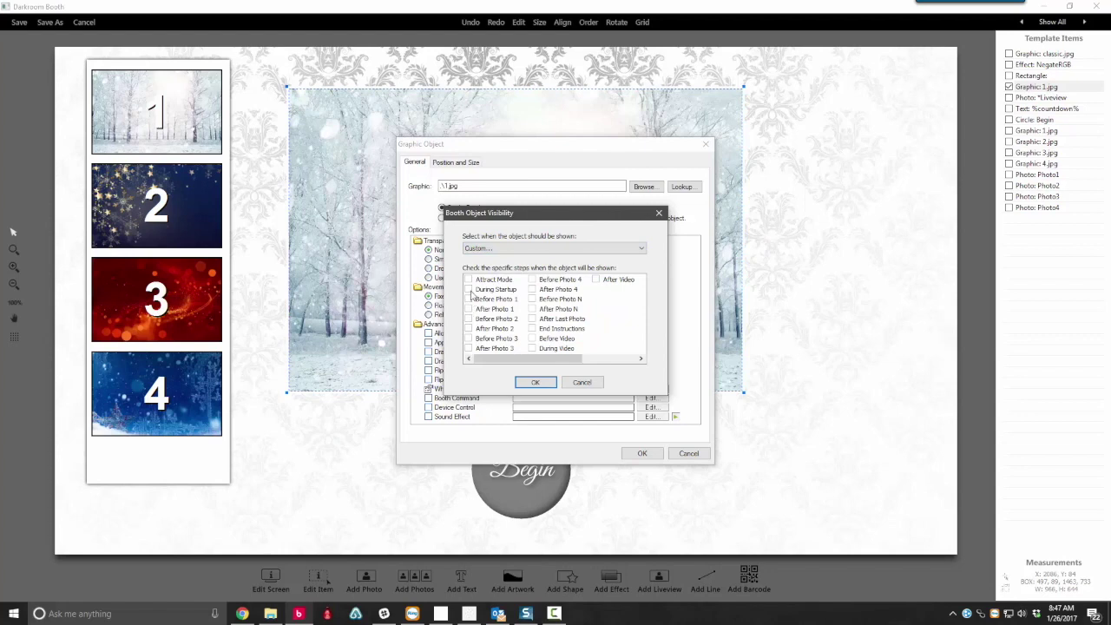
{"action": "left_click", "coordinate": [469, 290]}
{"action": "left_click", "coordinate": [468, 299]}
{"action": "left_click", "coordinate": [469, 309]}
{"action": "left_click", "coordinate": [536, 387]}
{"action": "left_click", "coordinate": [641, 454]}
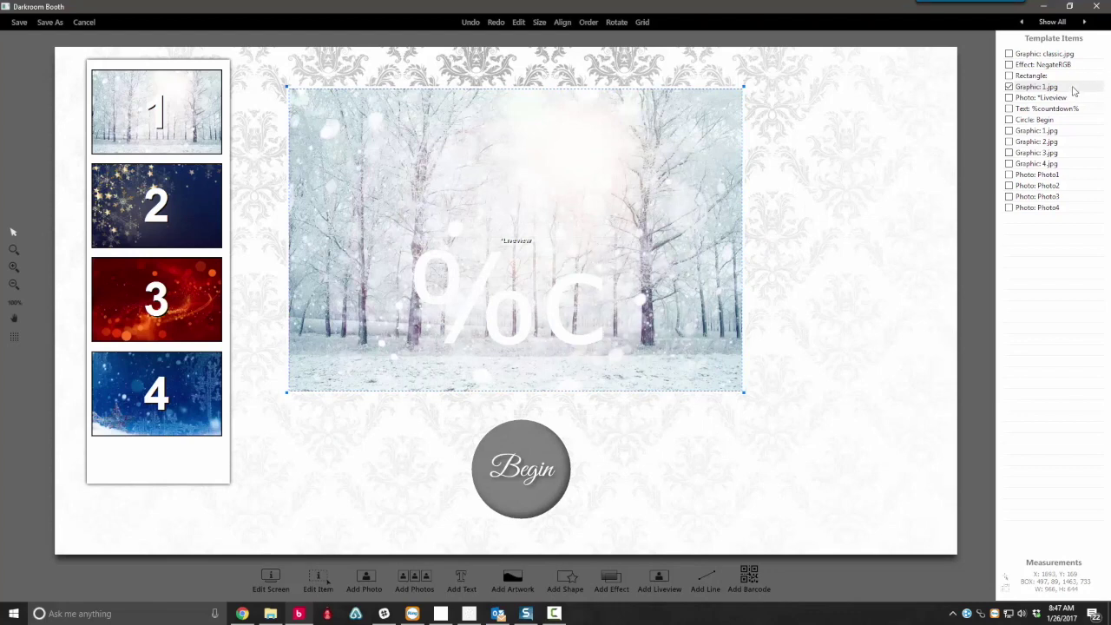
{"action": "key", "text": "ctrl+v"}
{"action": "key", "text": "ctrl+v"}
{"action": "key", "text": "ctrl+v"}
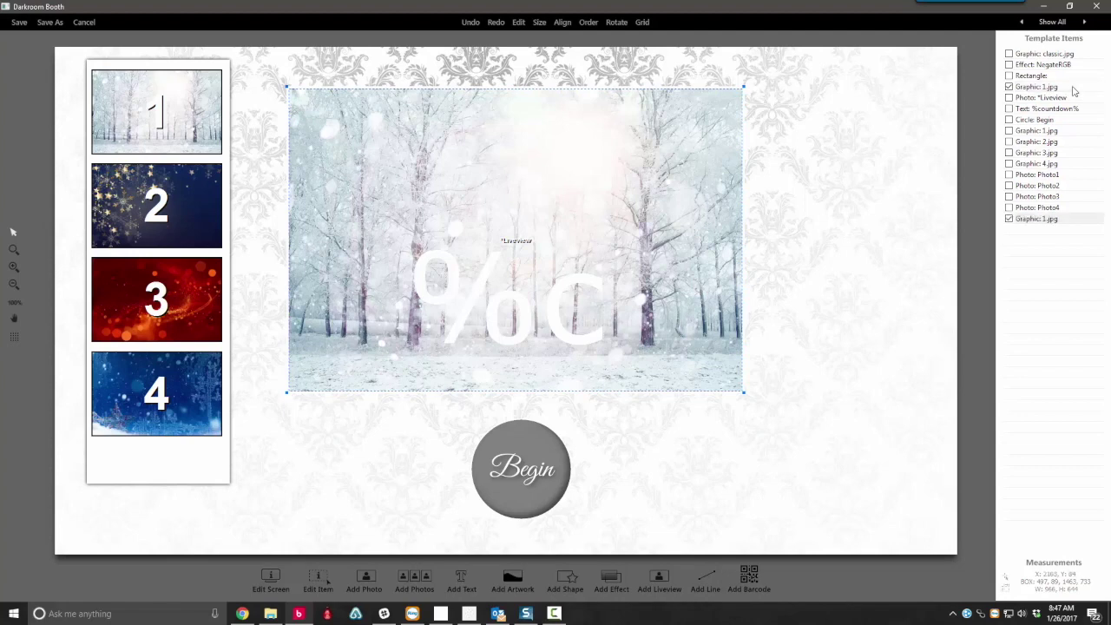
Switch the first copy to the stars image 2.jpg, shown only around photo 2
{"action": "double_click", "coordinate": [1036, 221]}
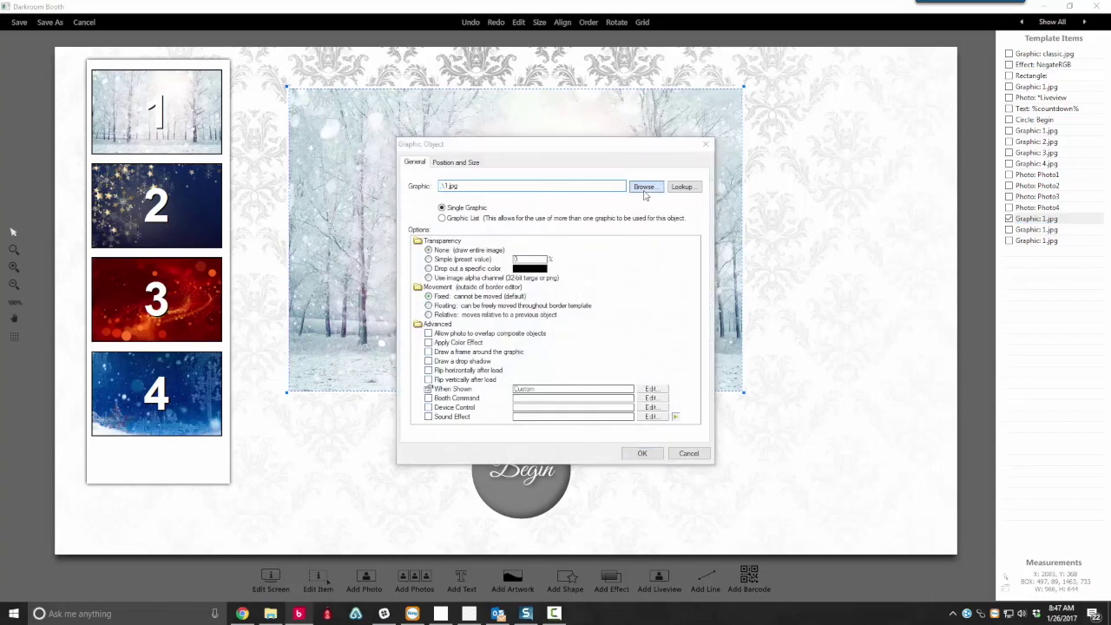
{"action": "left_click", "coordinate": [644, 191]}
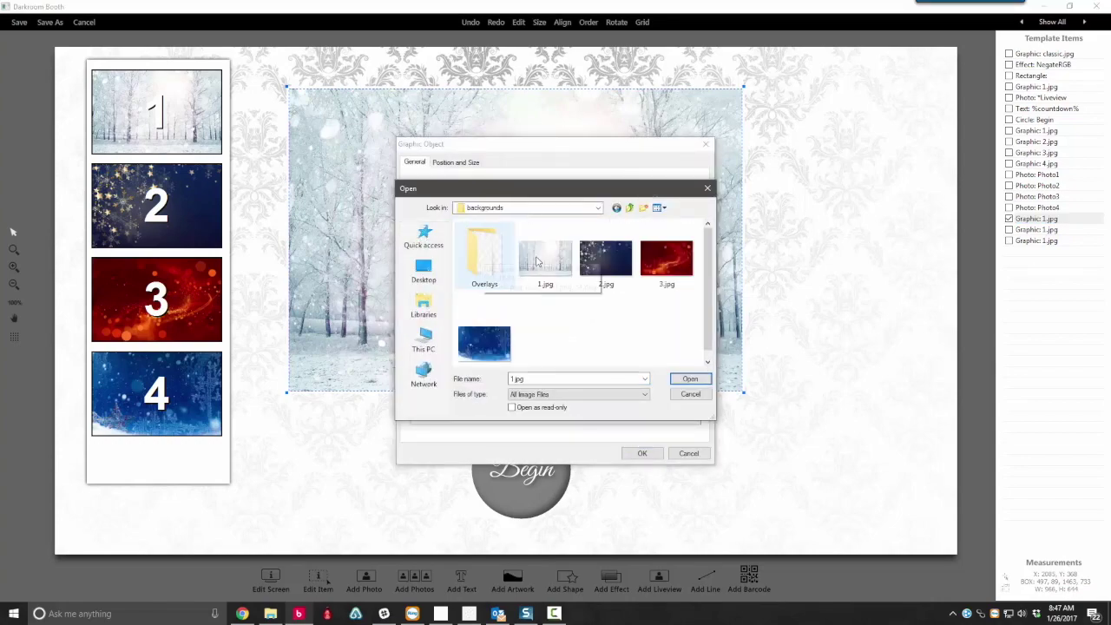
{"action": "left_click", "coordinate": [612, 260]}
{"action": "left_click", "coordinate": [690, 380]}
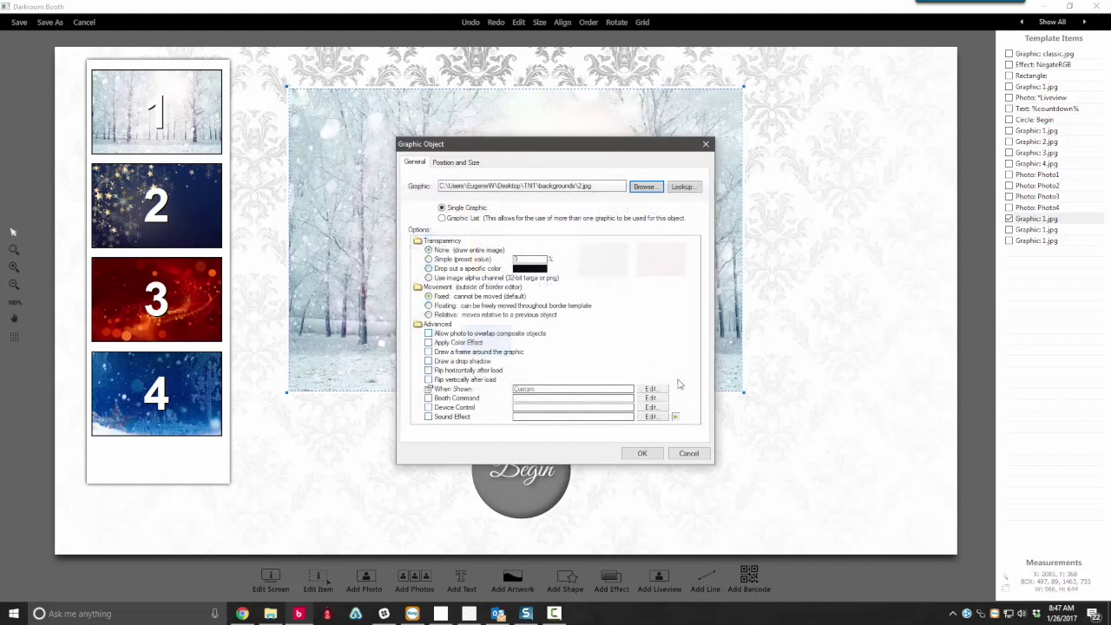
{"action": "left_click", "coordinate": [643, 454]}
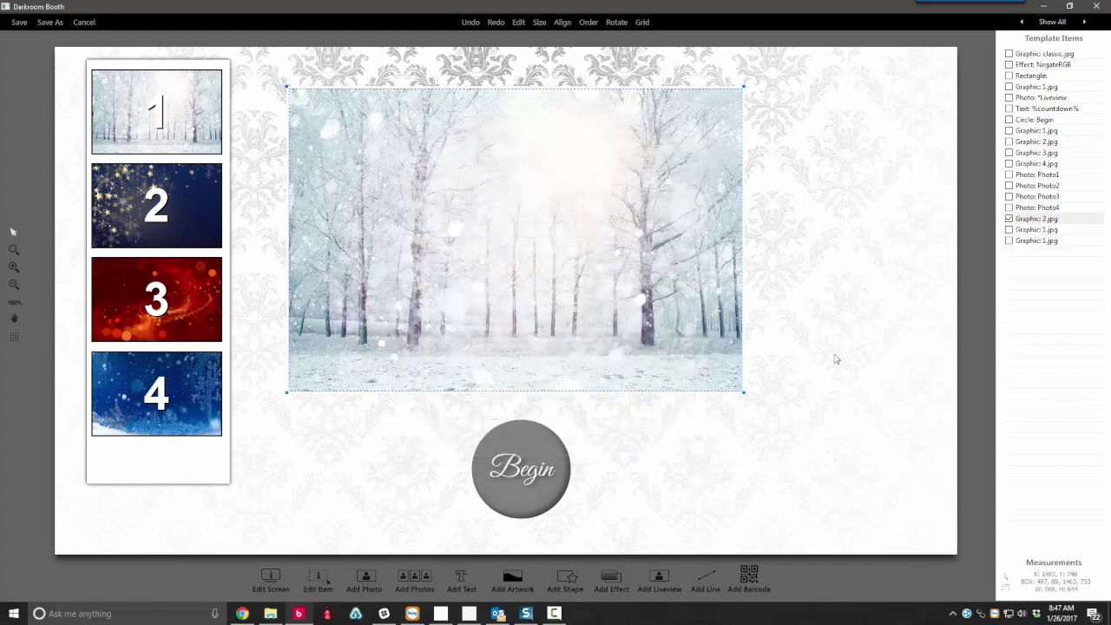
{"action": "double_click", "coordinate": [1032, 224]}
{"action": "left_click", "coordinate": [542, 384]}
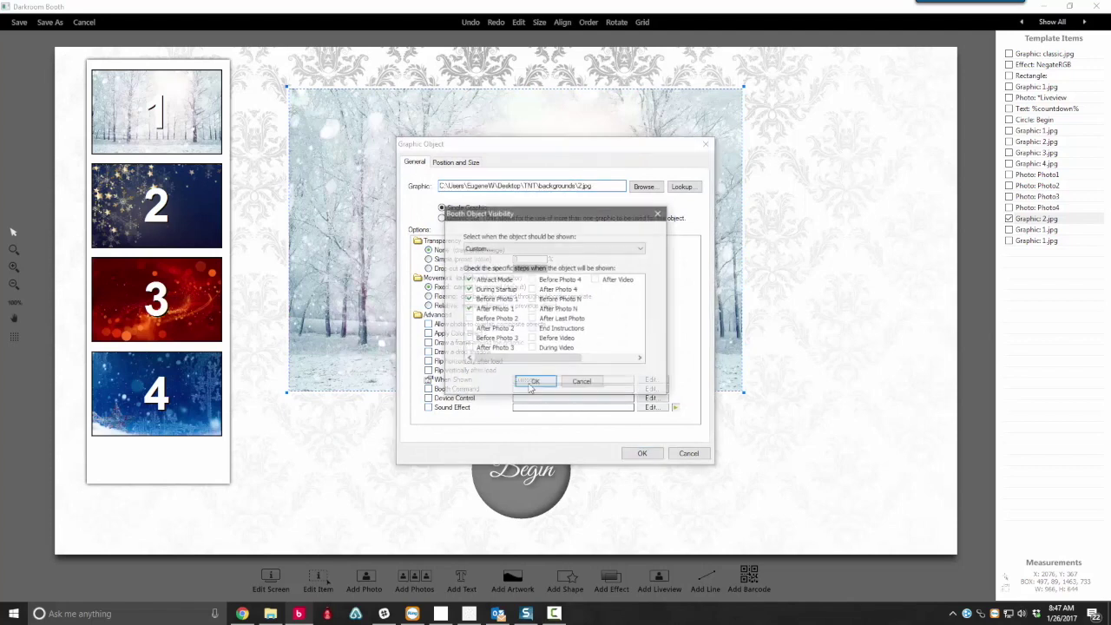
{"action": "left_click", "coordinate": [468, 299]}
{"action": "left_click", "coordinate": [468, 290]}
{"action": "left_click", "coordinate": [468, 279]}
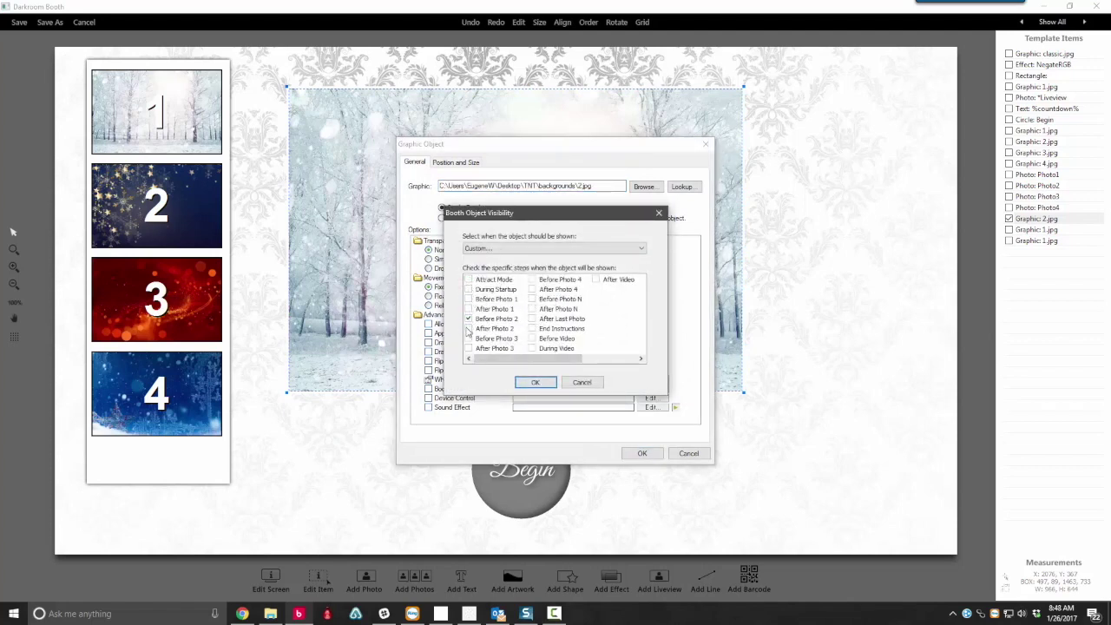
{"action": "left_click", "coordinate": [536, 382]}
{"action": "left_click", "coordinate": [643, 453]}
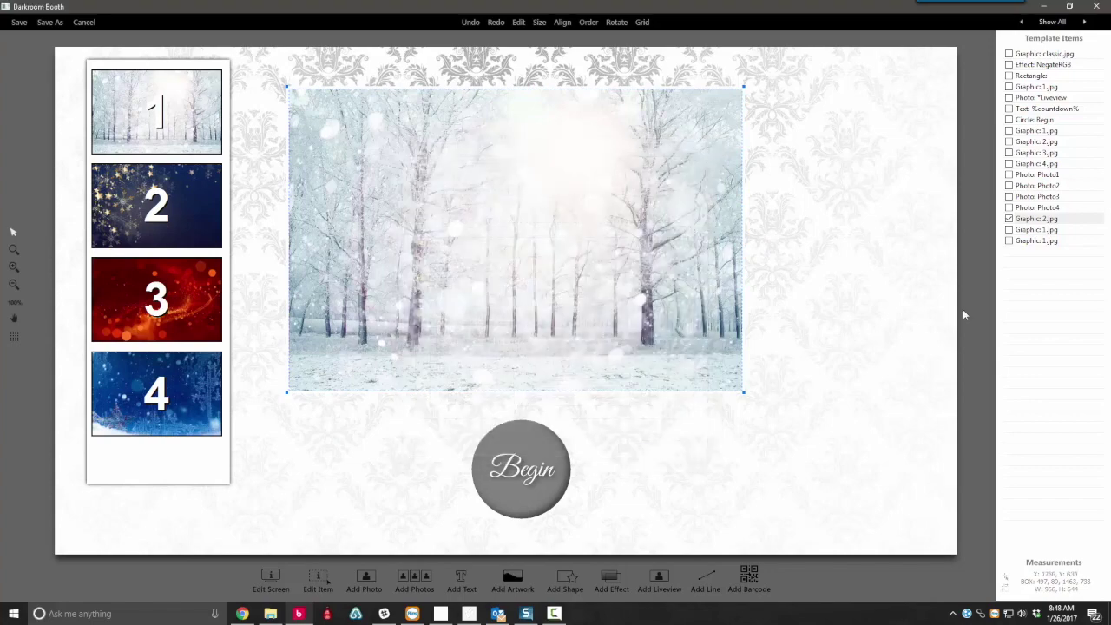
Switch the second copy to the red image 3.jpg, shown only around photo 3
{"action": "double_click", "coordinate": [1037, 229]}
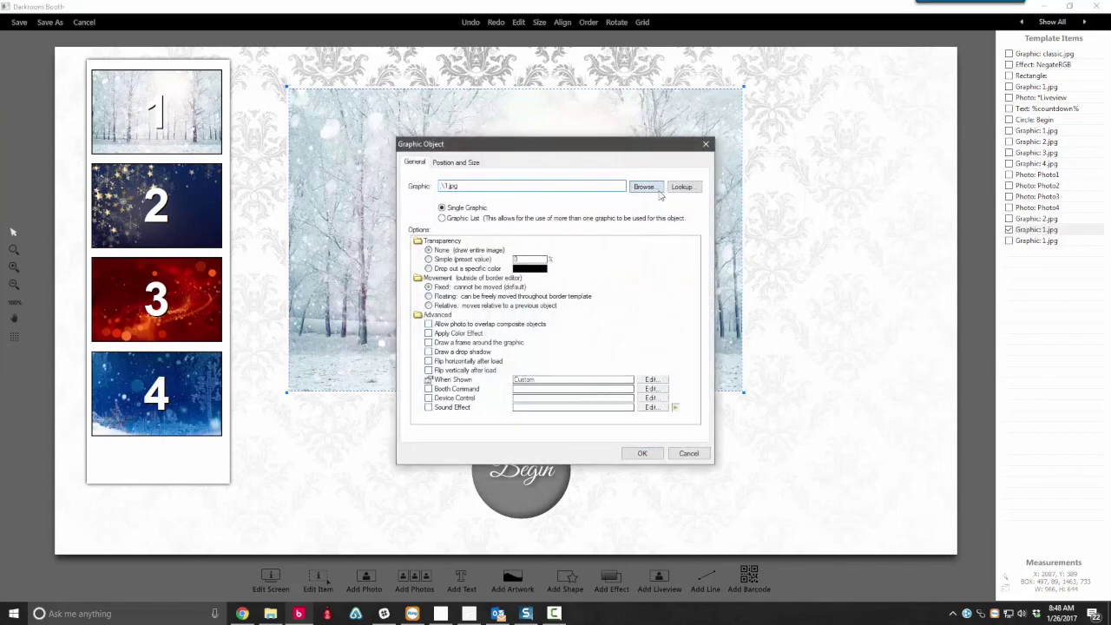
{"action": "left_click", "coordinate": [658, 193]}
{"action": "left_click", "coordinate": [668, 252]}
{"action": "left_click", "coordinate": [702, 383]}
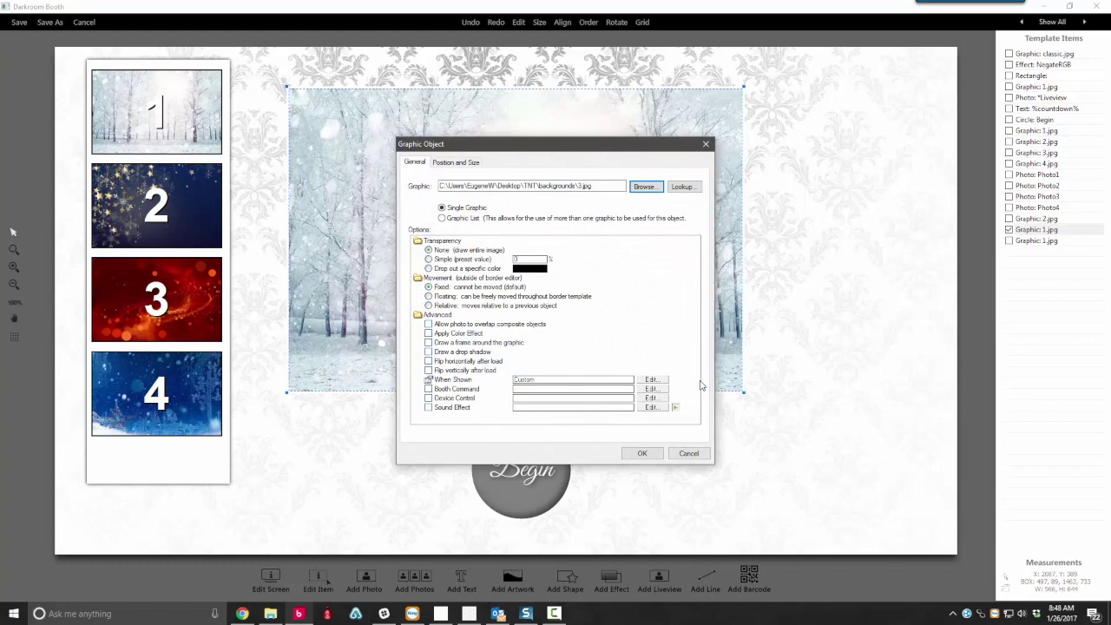
{"action": "left_click", "coordinate": [545, 380]}
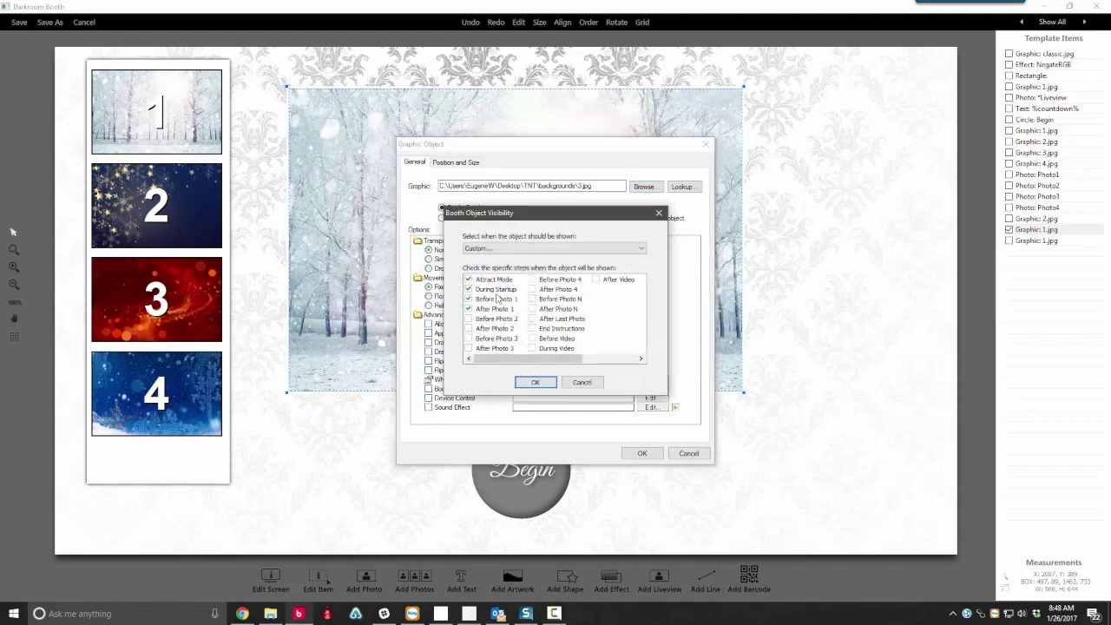
{"action": "left_click", "coordinate": [469, 299]}
{"action": "left_click", "coordinate": [469, 348]}
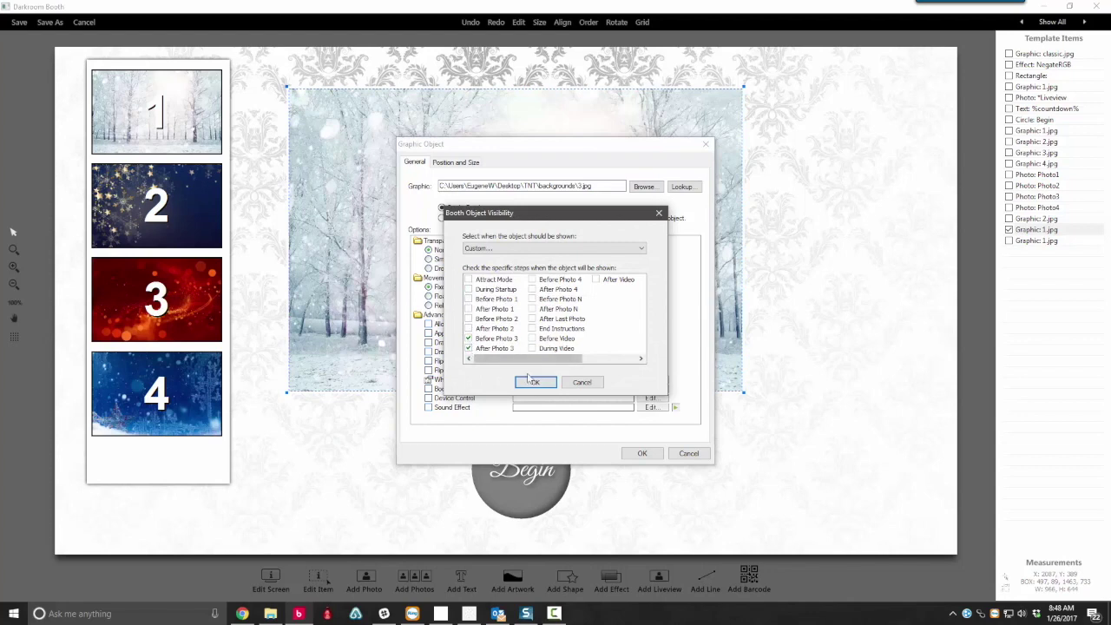
{"action": "left_click", "coordinate": [536, 382]}
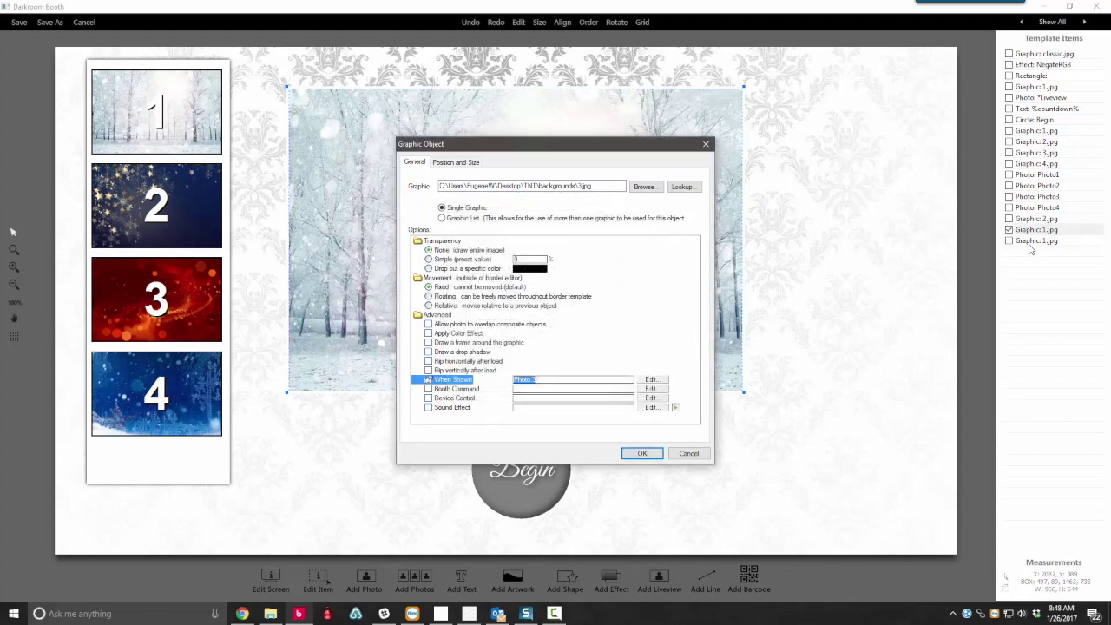
{"action": "left_click", "coordinate": [640, 452]}
Set the last background copy to show only around photo 4
{"action": "double_click", "coordinate": [1038, 242]}
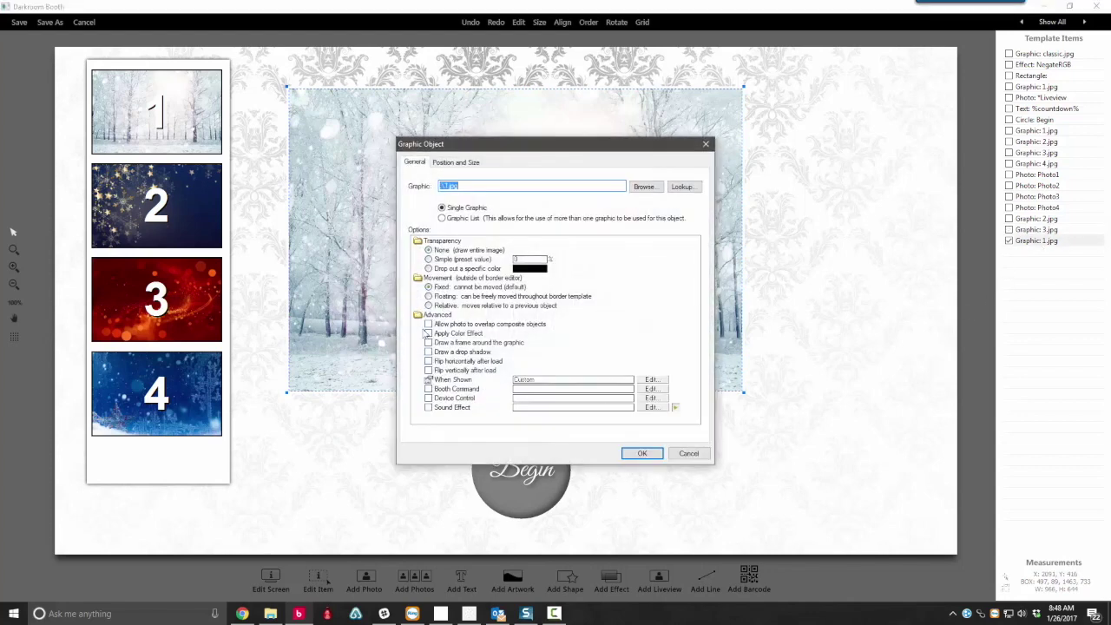
{"action": "left_click", "coordinate": [547, 382]}
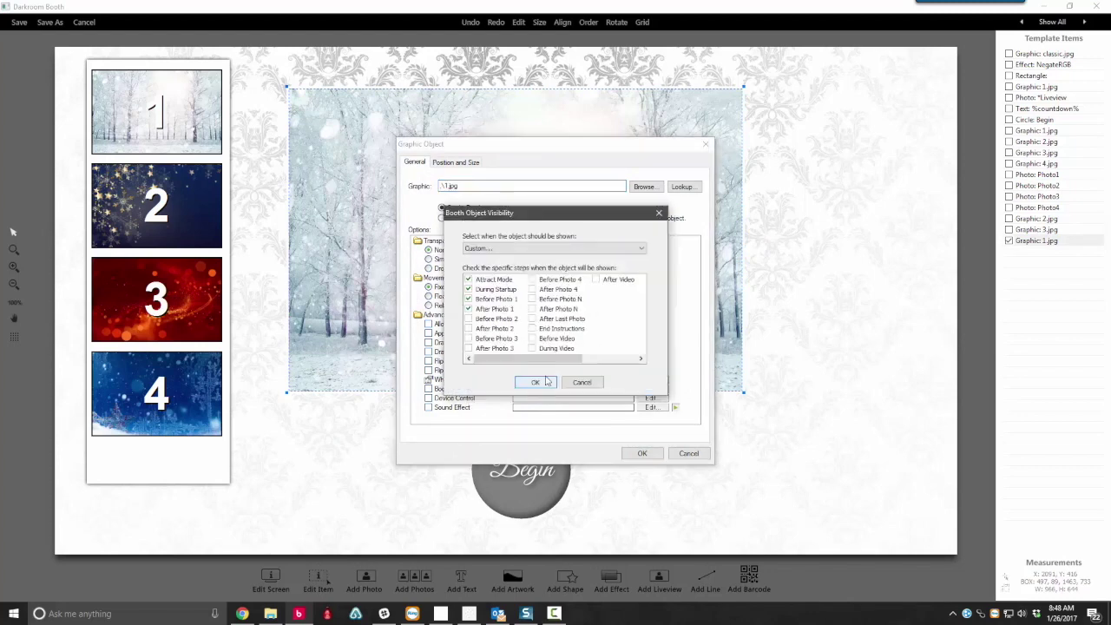
{"action": "left_click", "coordinate": [469, 289]}
{"action": "left_click", "coordinate": [536, 382]}
{"action": "left_click", "coordinate": [641, 453]}
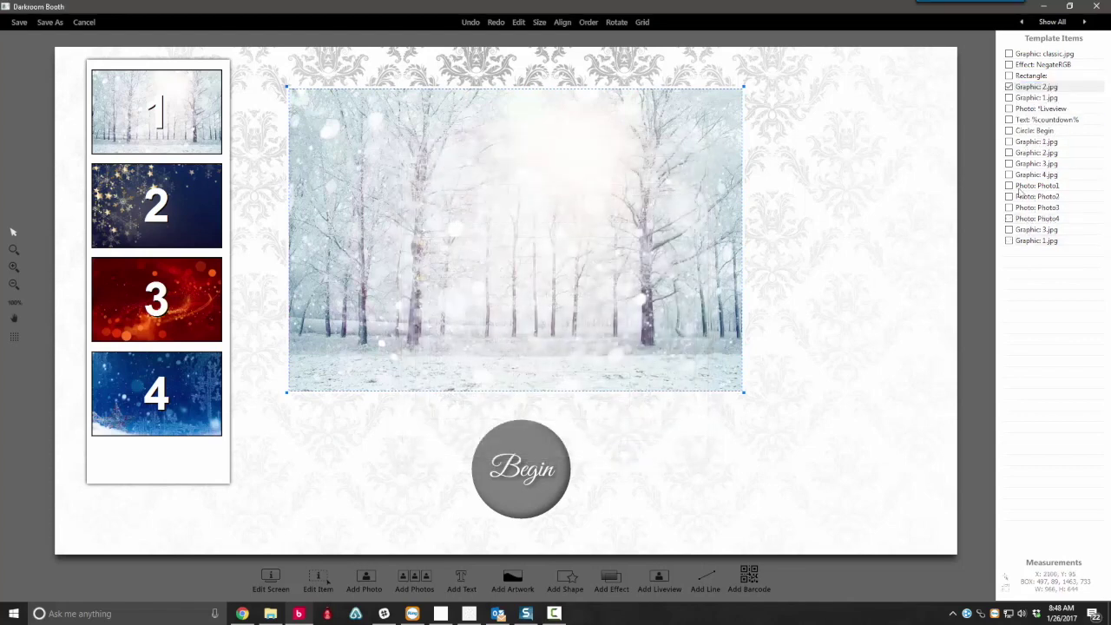
Move Graphic 3.jpg and the last copy up the layer list, just below the live view
{"action": "left_click_drag", "start_coordinate": [1029, 230], "coordinate": [1022, 88]}
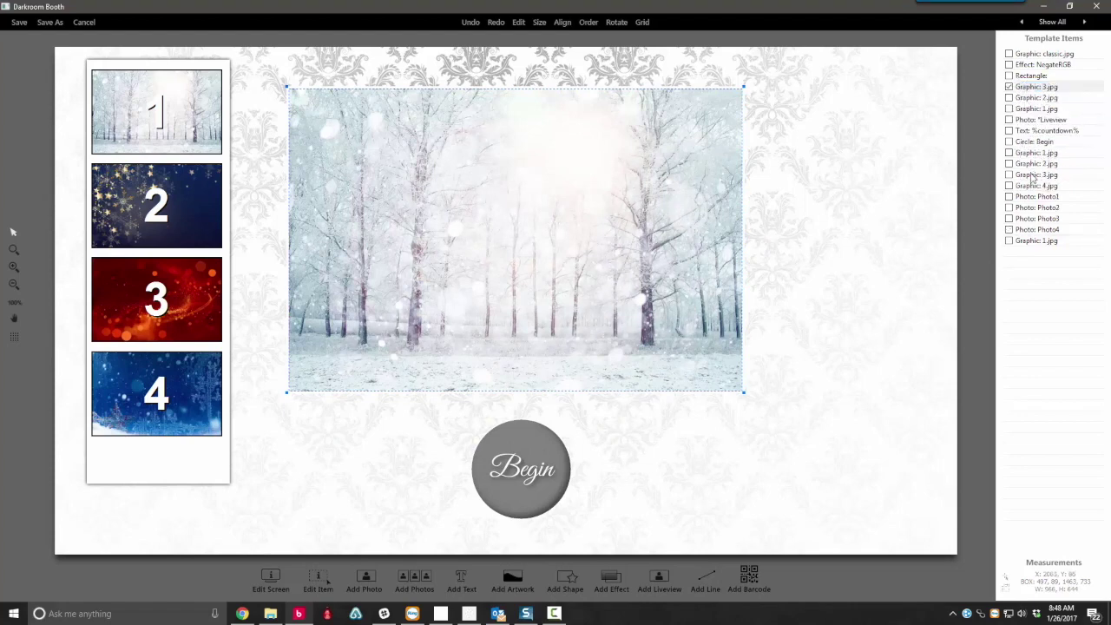
{"action": "left_click", "coordinate": [1028, 243]}
{"action": "left_click_drag", "start_coordinate": [1028, 245], "coordinate": [1022, 88]}
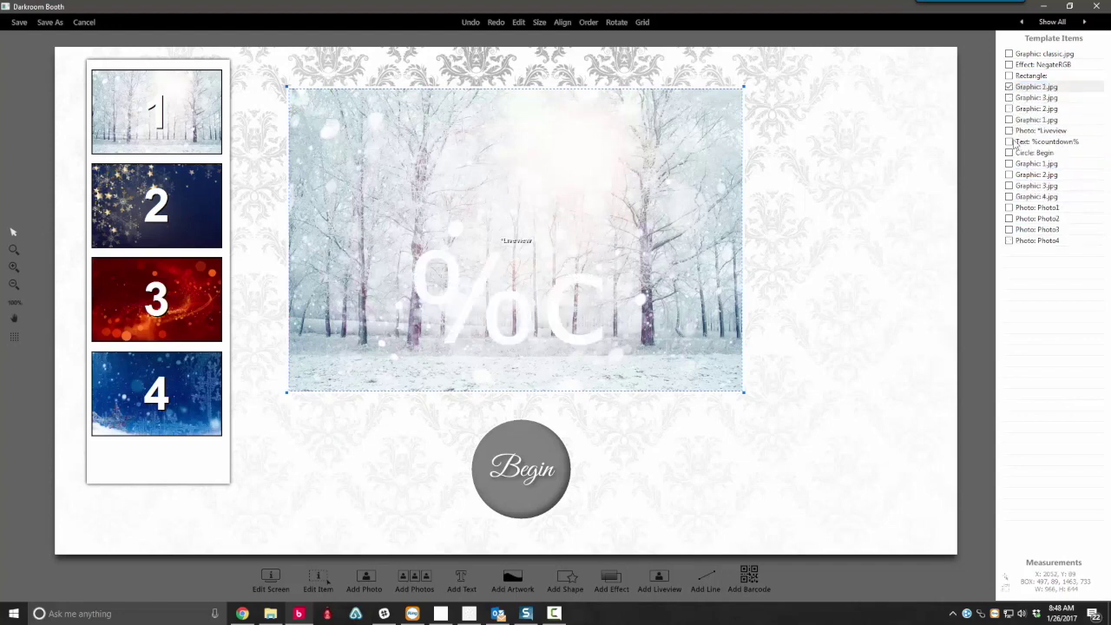
Change the photo 4 copy's image to the blue 4.jpg
{"action": "double_click", "coordinate": [1036, 90]}
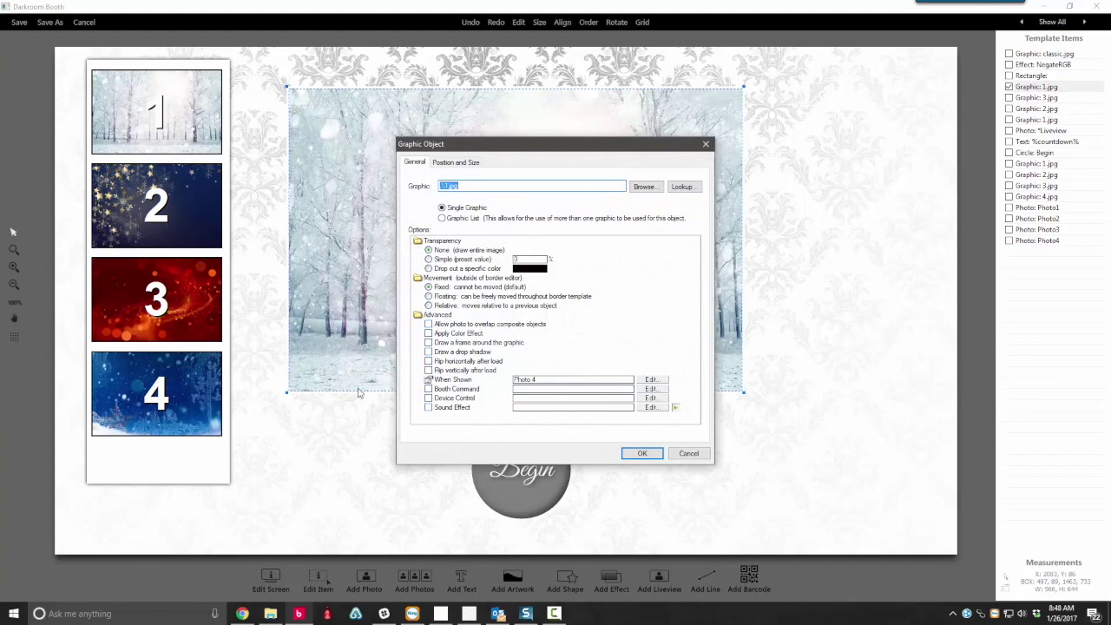
{"action": "left_click", "coordinate": [647, 185]}
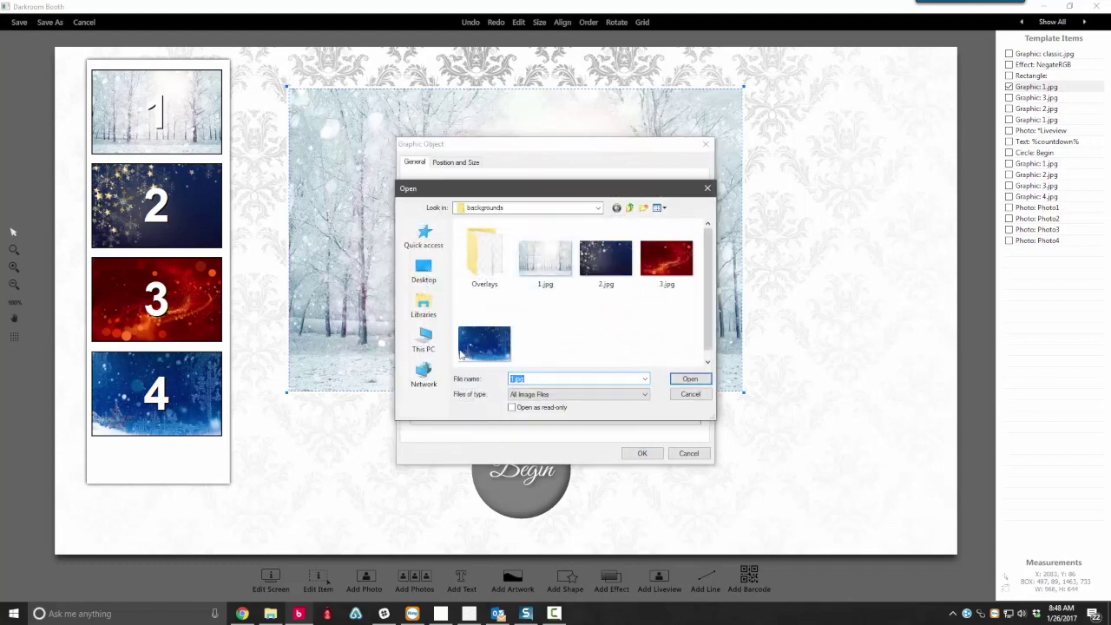
{"action": "left_click", "coordinate": [485, 343]}
{"action": "left_click", "coordinate": [688, 378]}
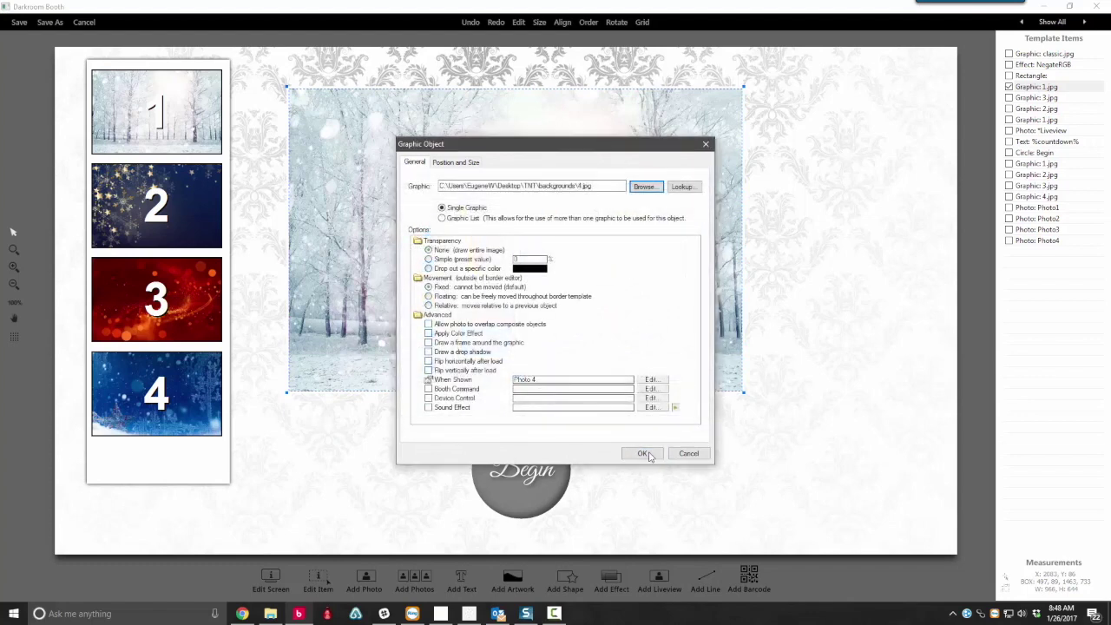
{"action": "key", "text": "Return"}
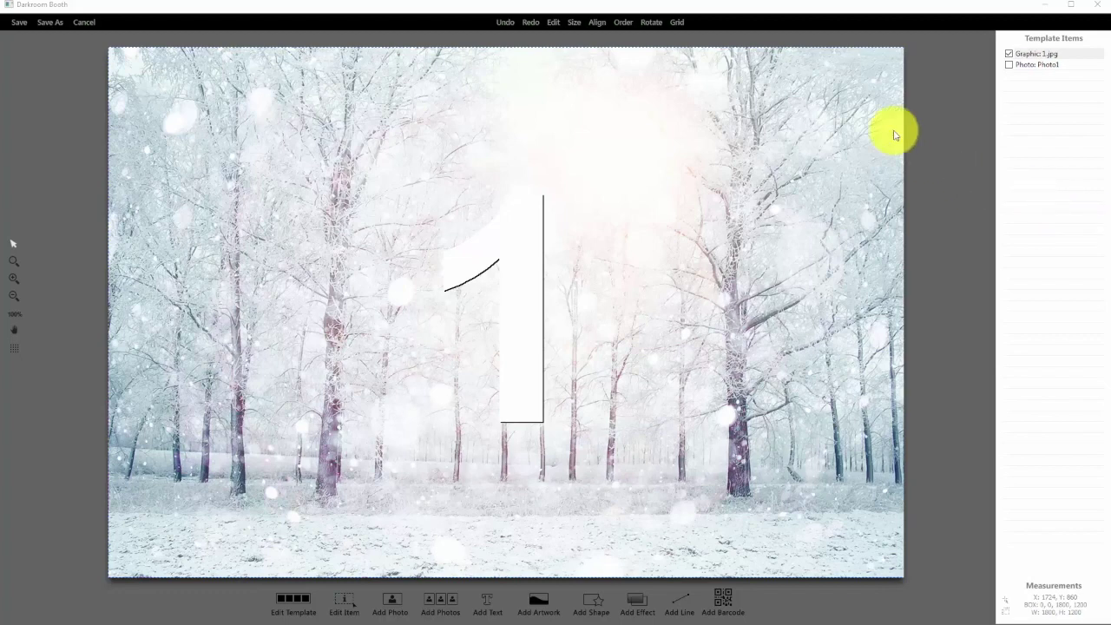
Add a copy of the winter background graphic above the photo in the print template
{"action": "left_click", "coordinate": [1040, 55]}
{"action": "left_click_drag", "start_coordinate": [1041, 56], "coordinate": [1050, 77]}
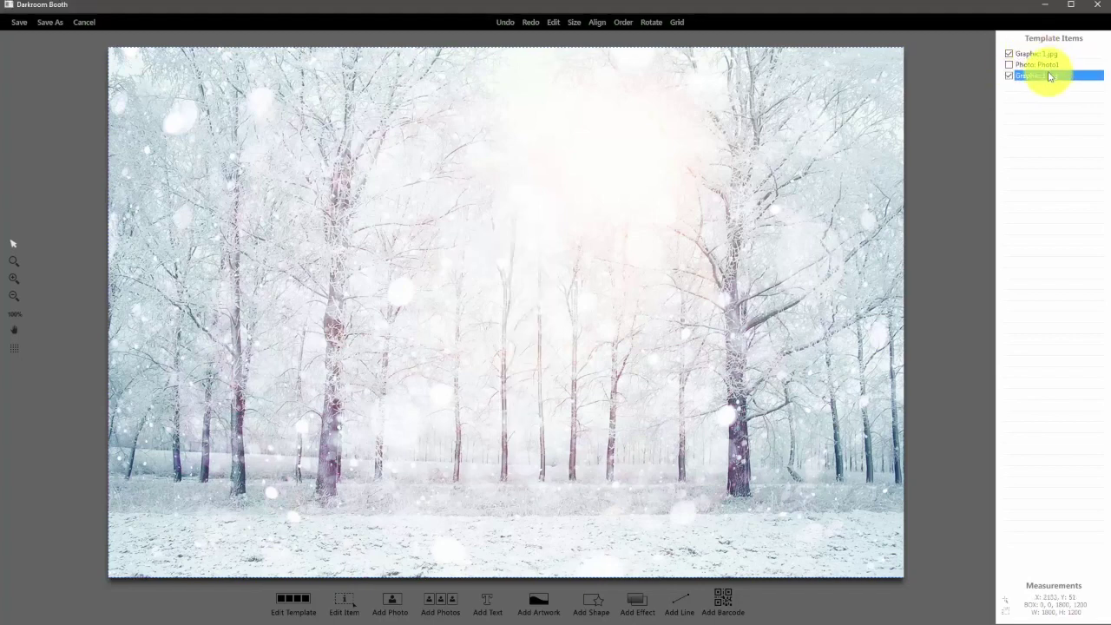
{"action": "double_click", "coordinate": [1041, 76]}
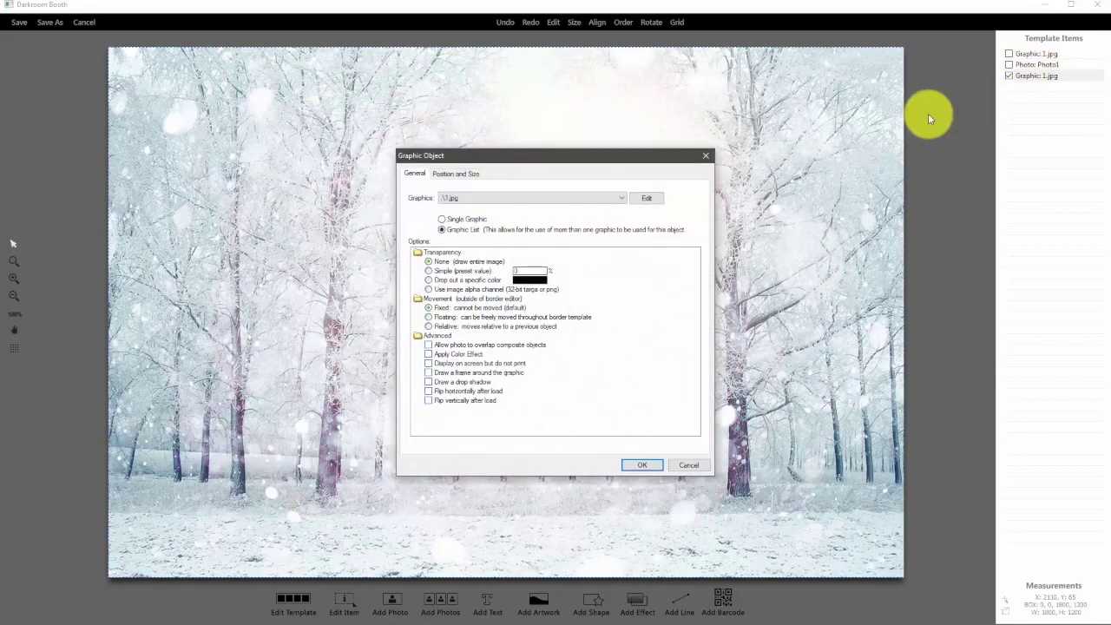
Replace the copy's graphic list with o1–o4.png and use the image alpha channel
{"action": "left_click", "coordinate": [648, 198]}
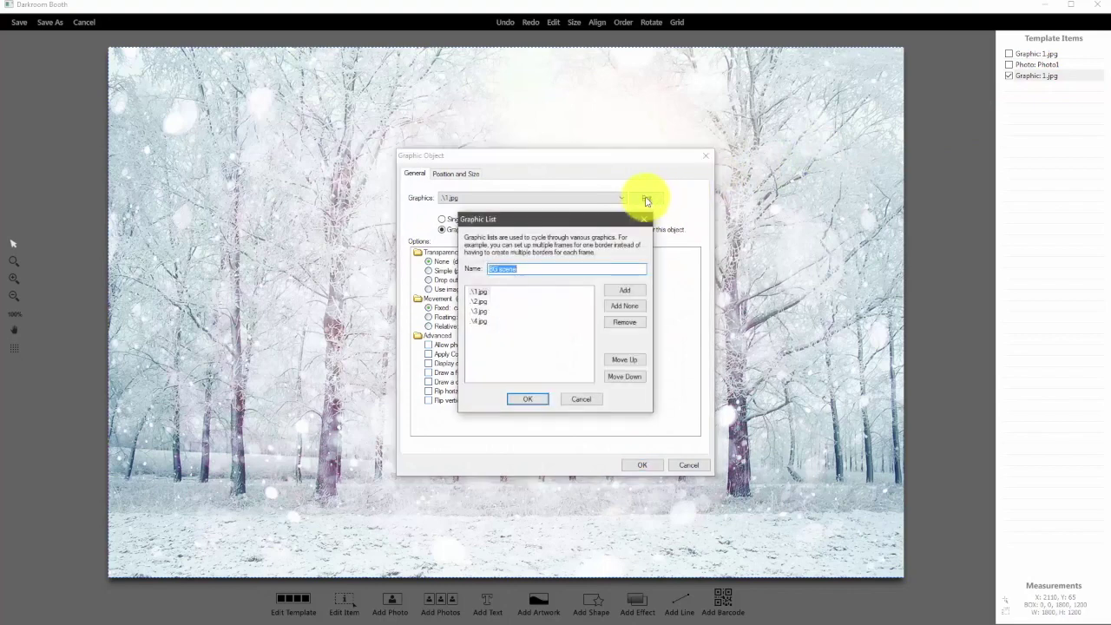
{"action": "left_click", "coordinate": [624, 322]}
{"action": "left_click", "coordinate": [624, 322]}
{"action": "left_click", "coordinate": [624, 322]}
{"action": "left_click", "coordinate": [624, 322]}
{"action": "left_click", "coordinate": [634, 290]}
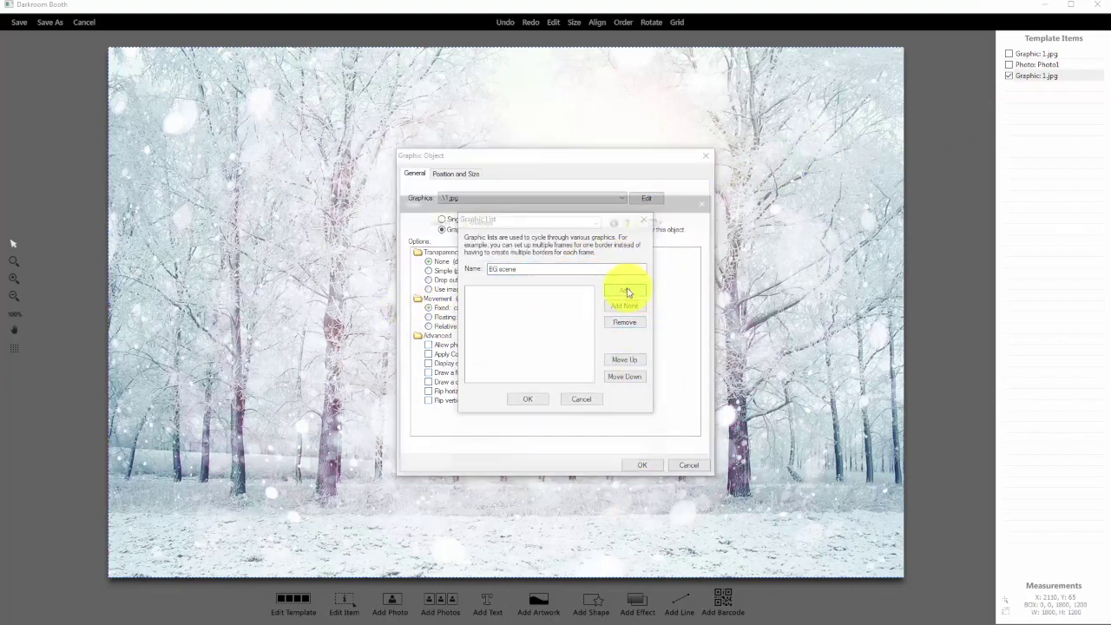
{"action": "left_click", "coordinate": [472, 274]}
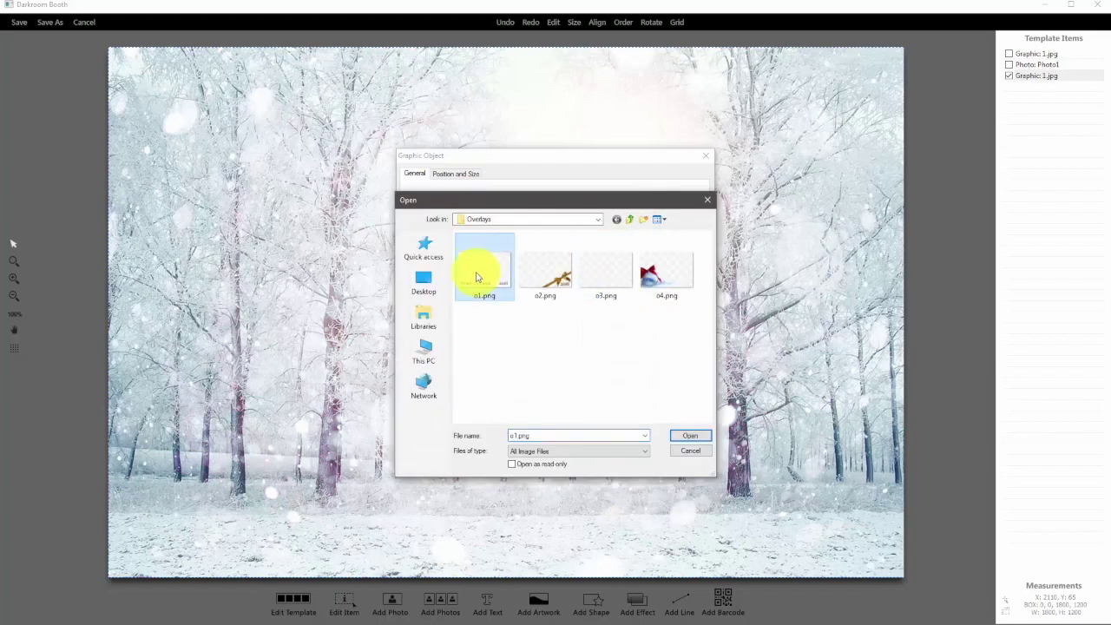
{"action": "left_click", "coordinate": [674, 283], "text": "shift"}
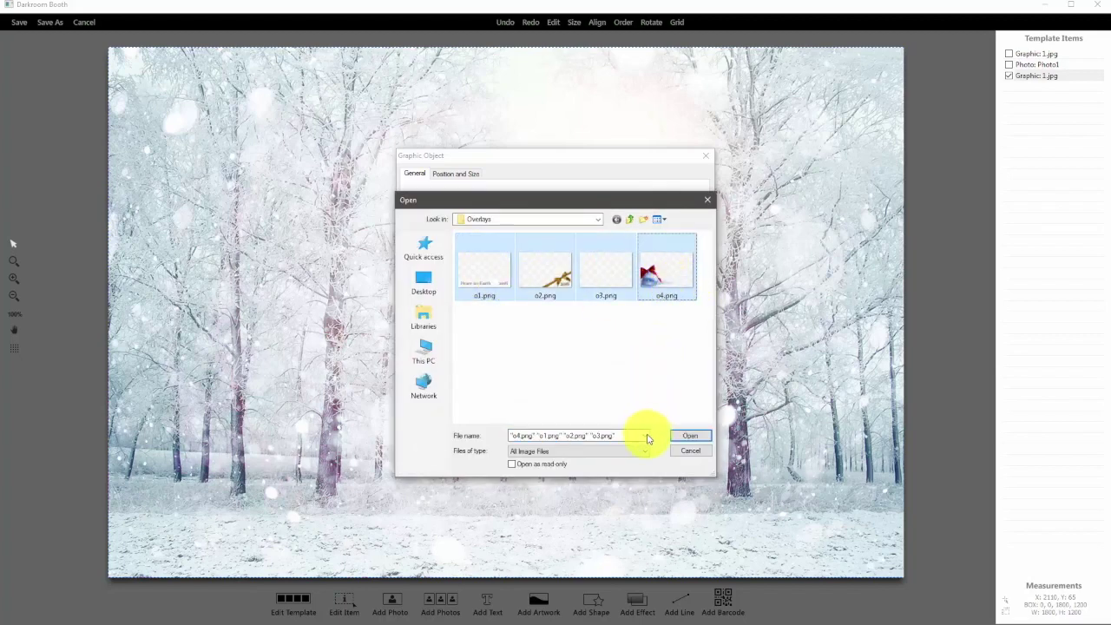
{"action": "left_click", "coordinate": [692, 437]}
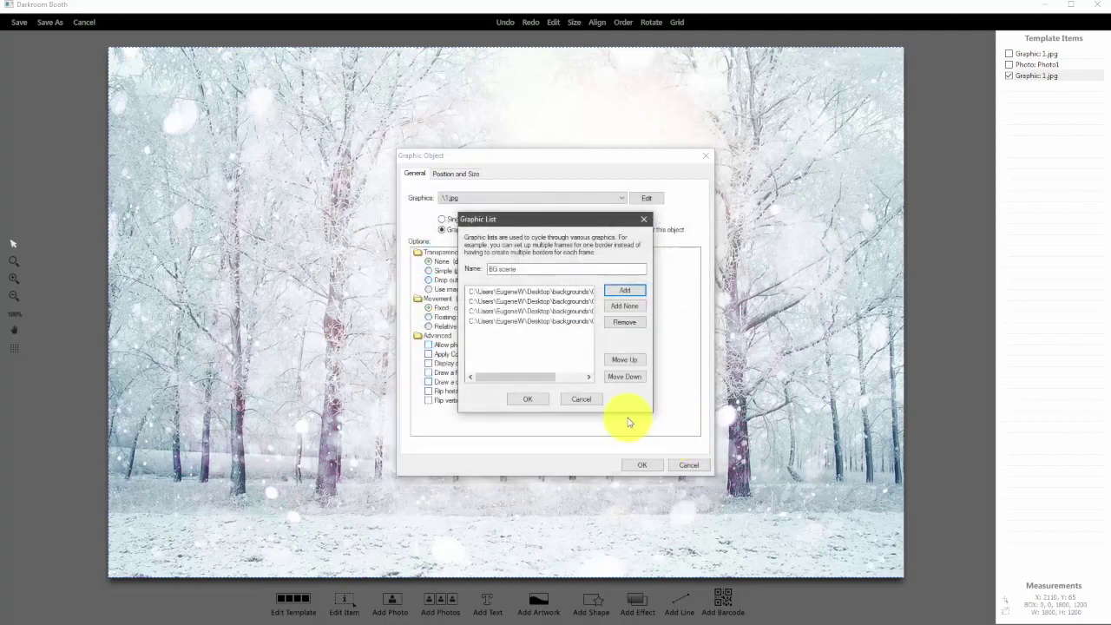
{"action": "left_click", "coordinate": [526, 399]}
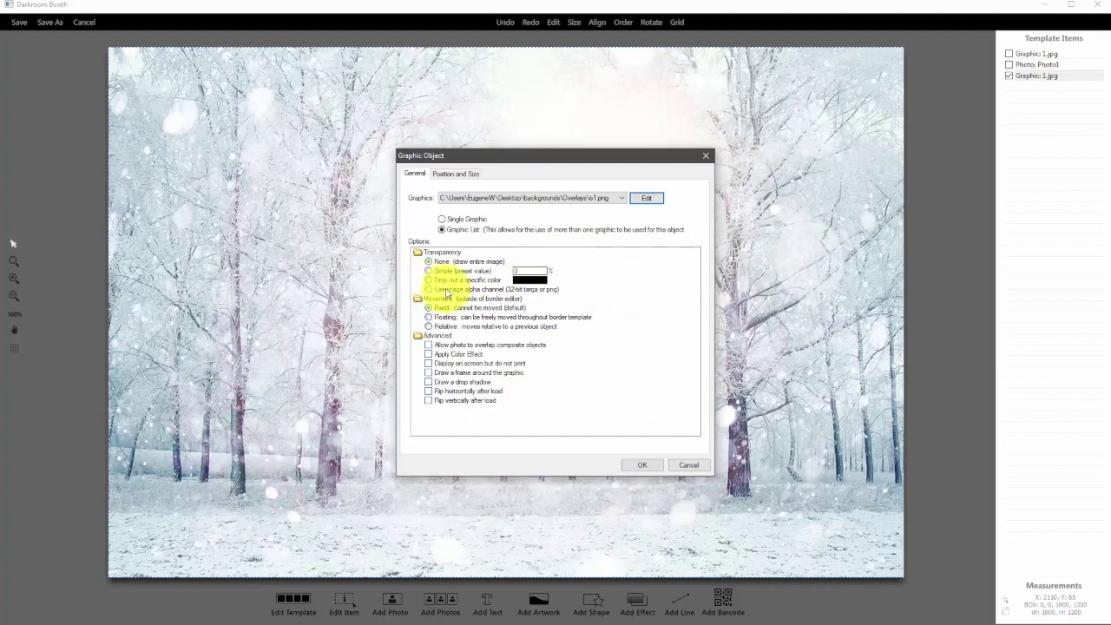
{"action": "left_click", "coordinate": [429, 291]}
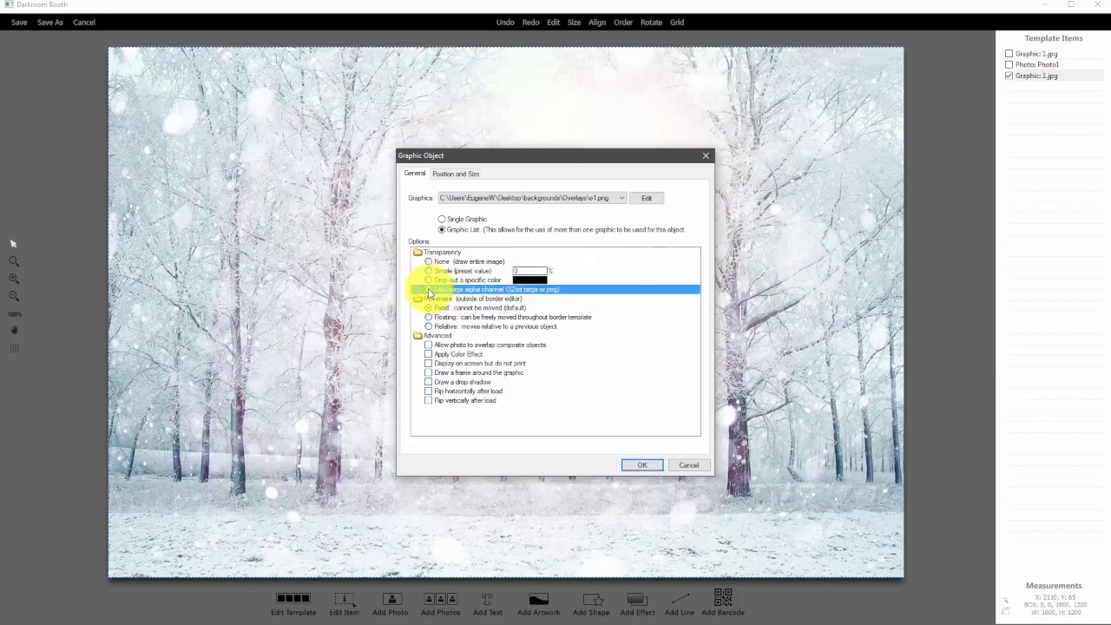
{"action": "left_click", "coordinate": [642, 465]}
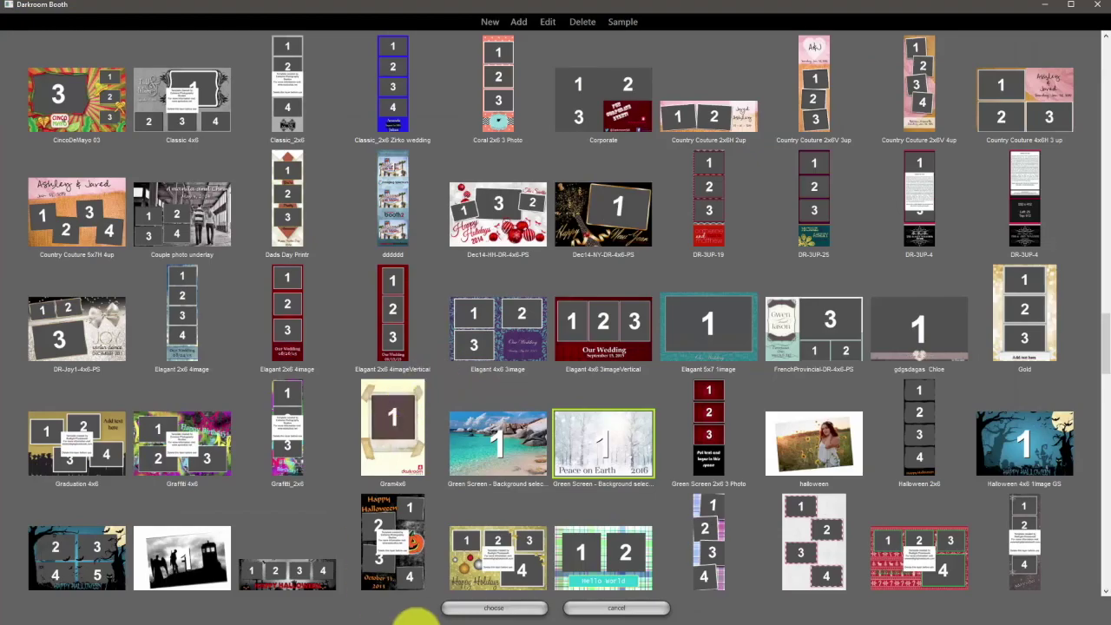
Open the Screens template for editing and duplicate Graphic 1.jpg with Ctrl+D
{"action": "left_click", "coordinate": [528, 597]}
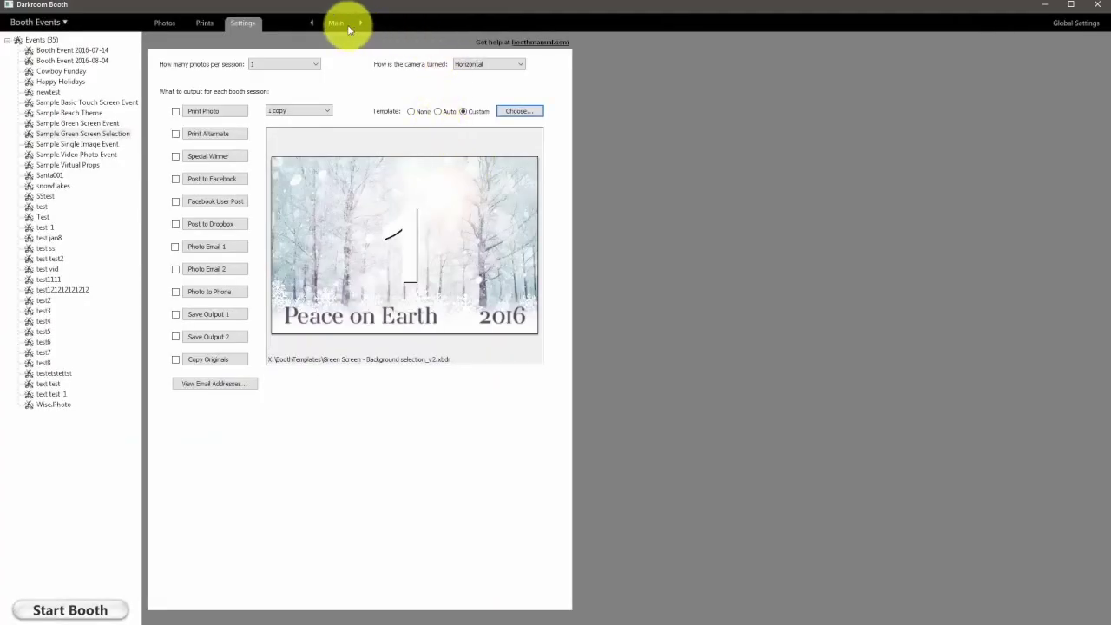
{"action": "left_click", "coordinate": [337, 24]}
{"action": "left_click", "coordinate": [339, 82]}
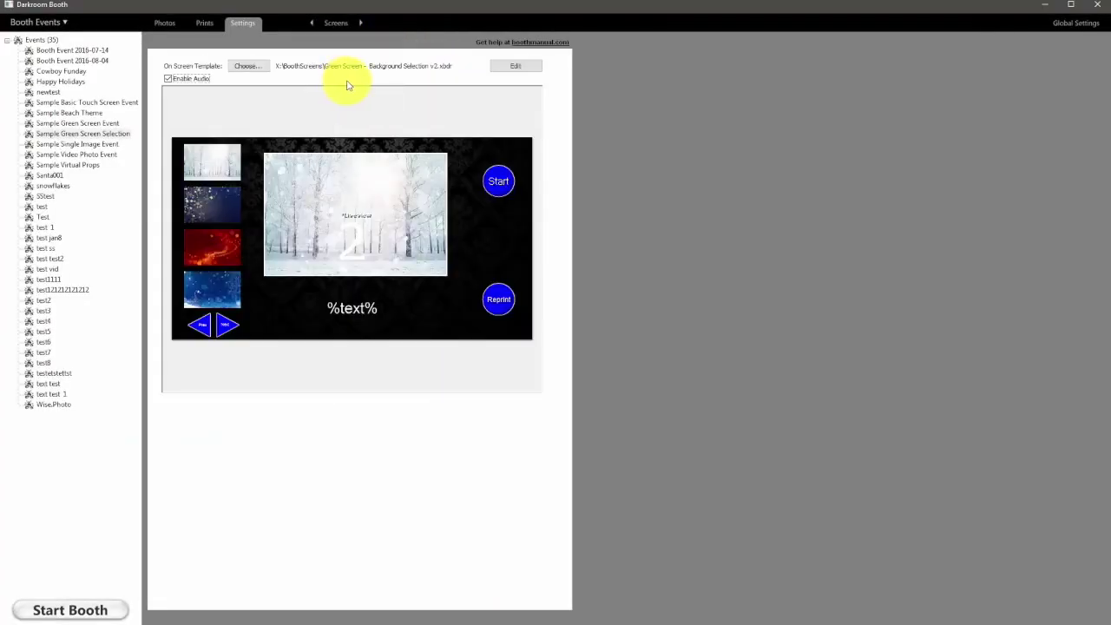
{"action": "left_click", "coordinate": [515, 66]}
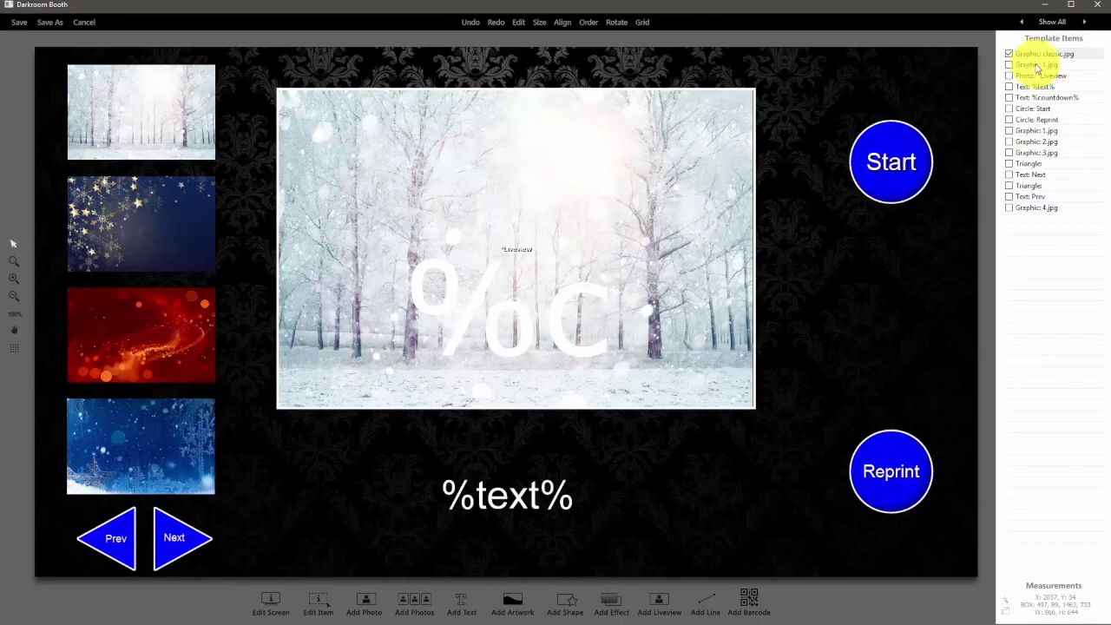
{"action": "left_click", "coordinate": [1037, 65]}
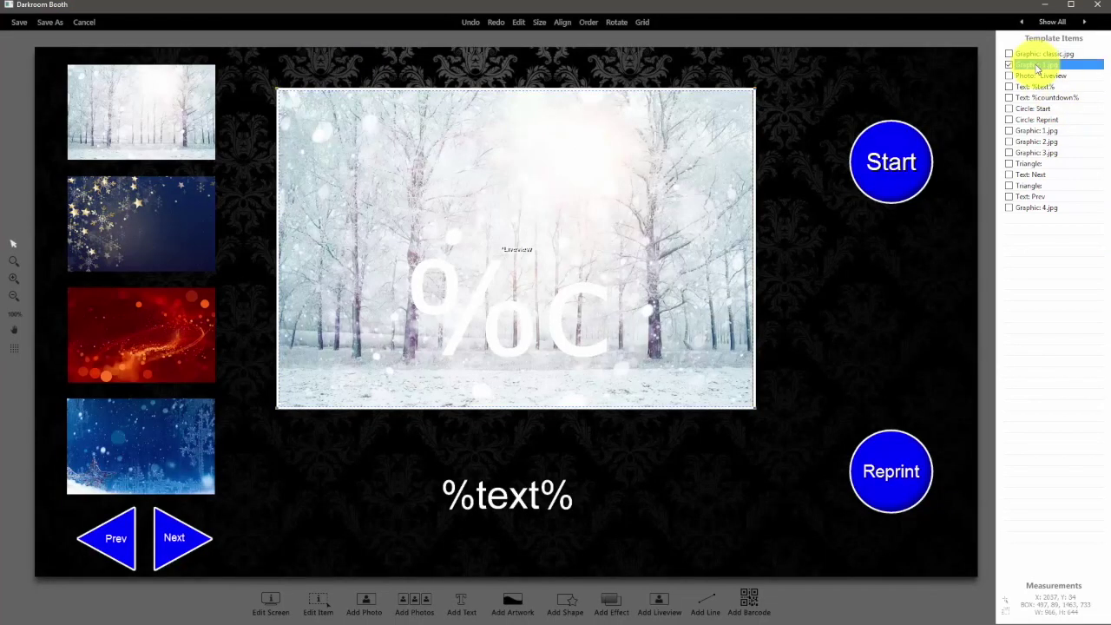
{"action": "key", "text": "ctrl+d"}
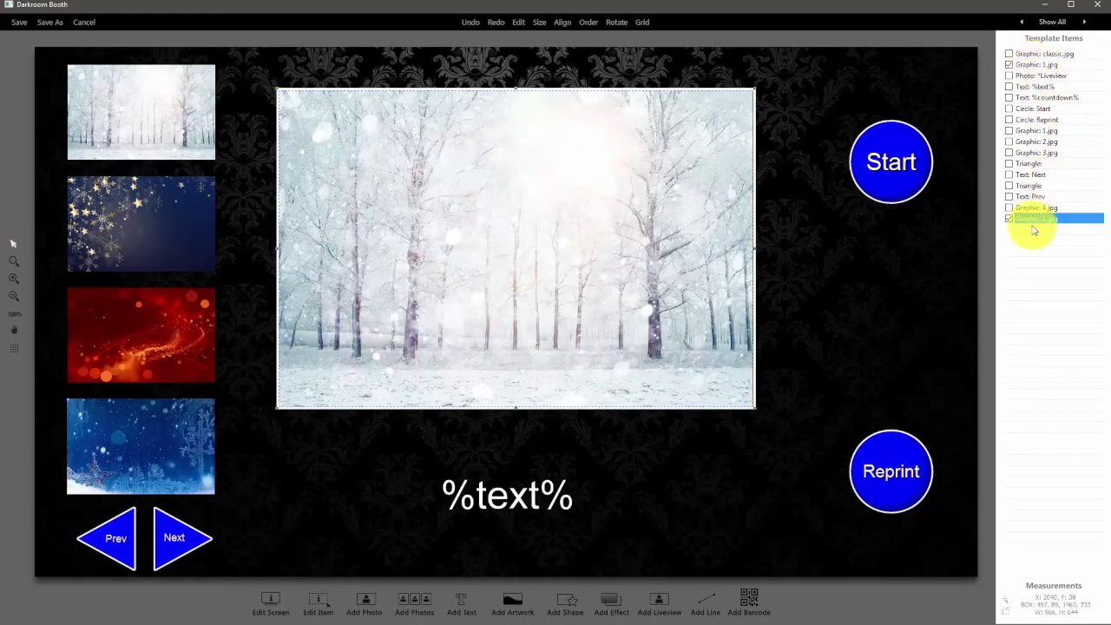
Replace the duplicate's graphic list with the overlays o1–o4.png
{"action": "double_click", "coordinate": [1033, 219]}
{"action": "left_click", "coordinate": [646, 198]}
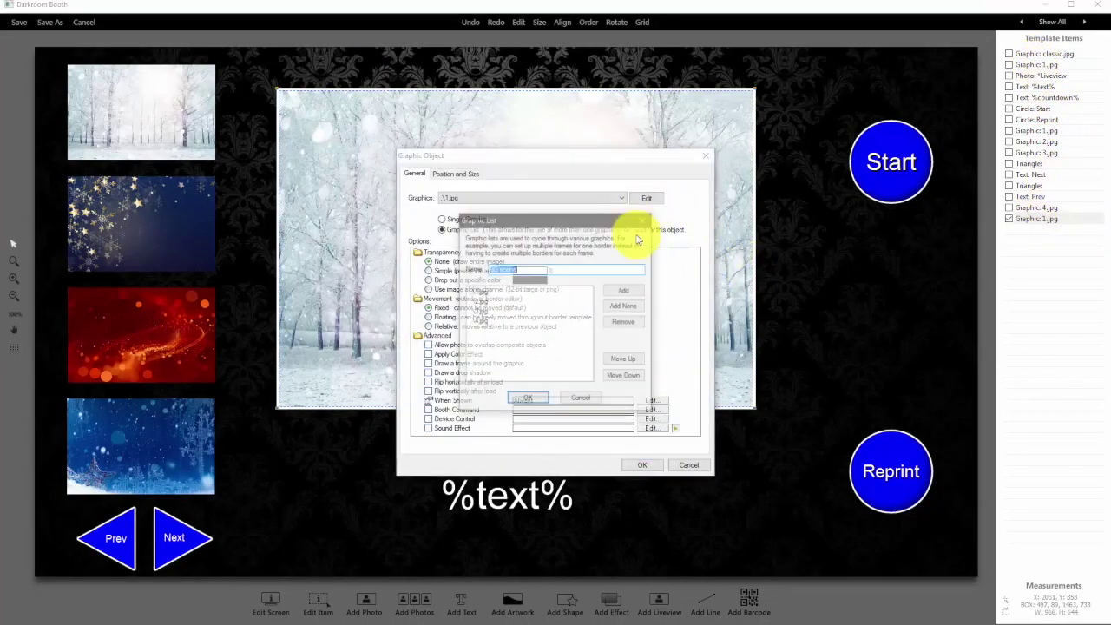
{"action": "left_click", "coordinate": [626, 323]}
{"action": "left_click", "coordinate": [625, 323]}
{"action": "left_click", "coordinate": [626, 323]}
{"action": "left_click", "coordinate": [626, 323]}
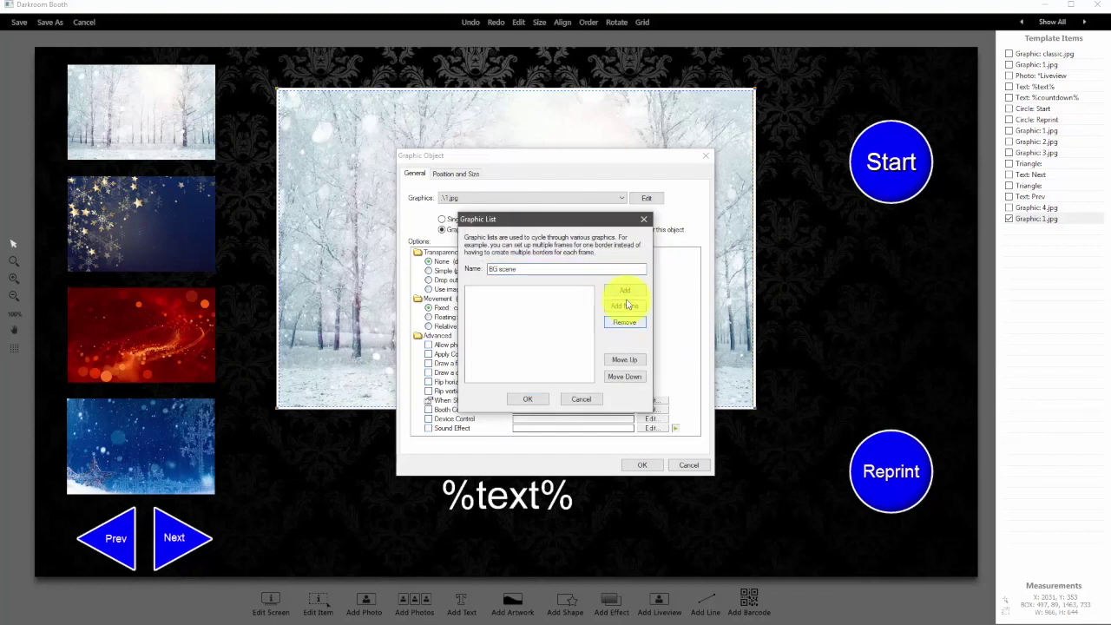
{"action": "left_click", "coordinate": [625, 290]}
{"action": "left_click", "coordinate": [469, 277]}
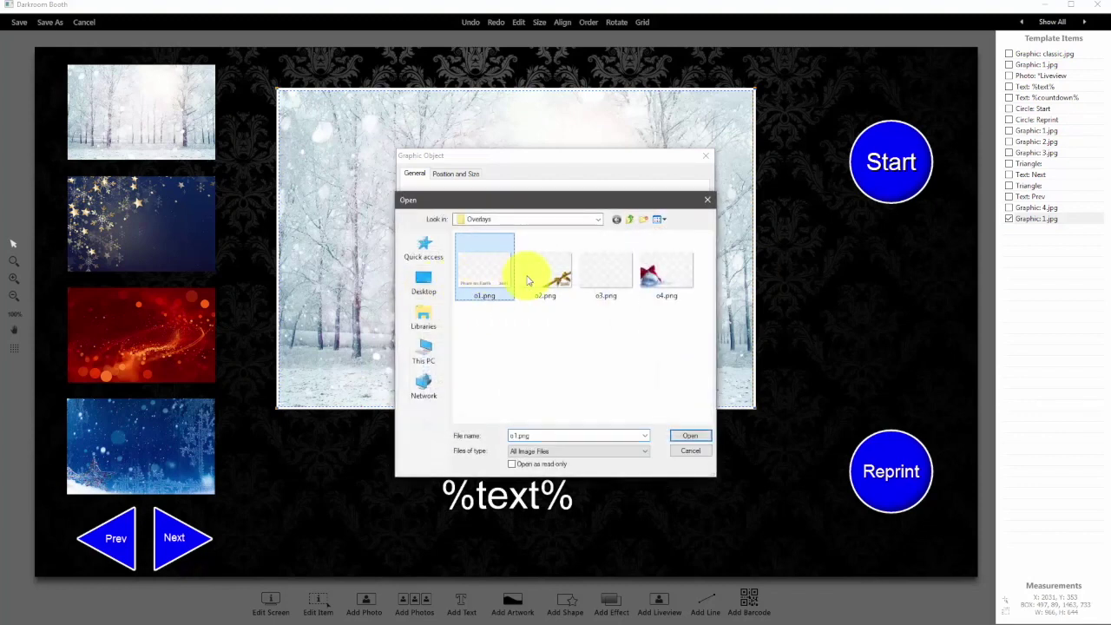
{"action": "left_click", "coordinate": [670, 273], "text": "shift"}
{"action": "left_click", "coordinate": [692, 440]}
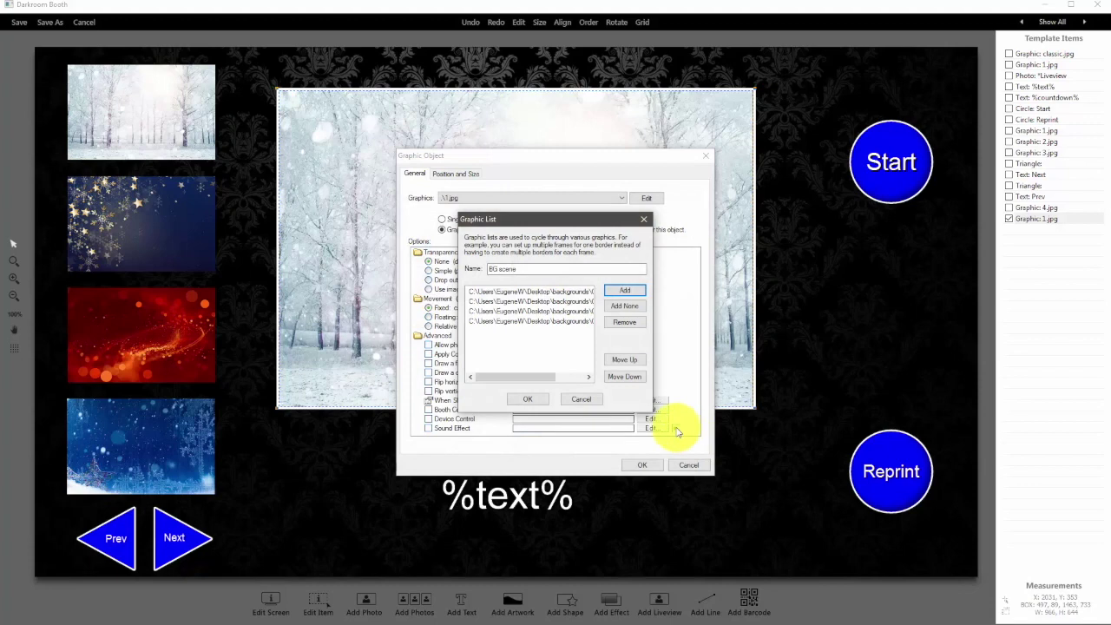
{"action": "left_click", "coordinate": [526, 395]}
Set the overlay to use its alpha channel, move it above the live view, and save
{"action": "left_click", "coordinate": [429, 290]}
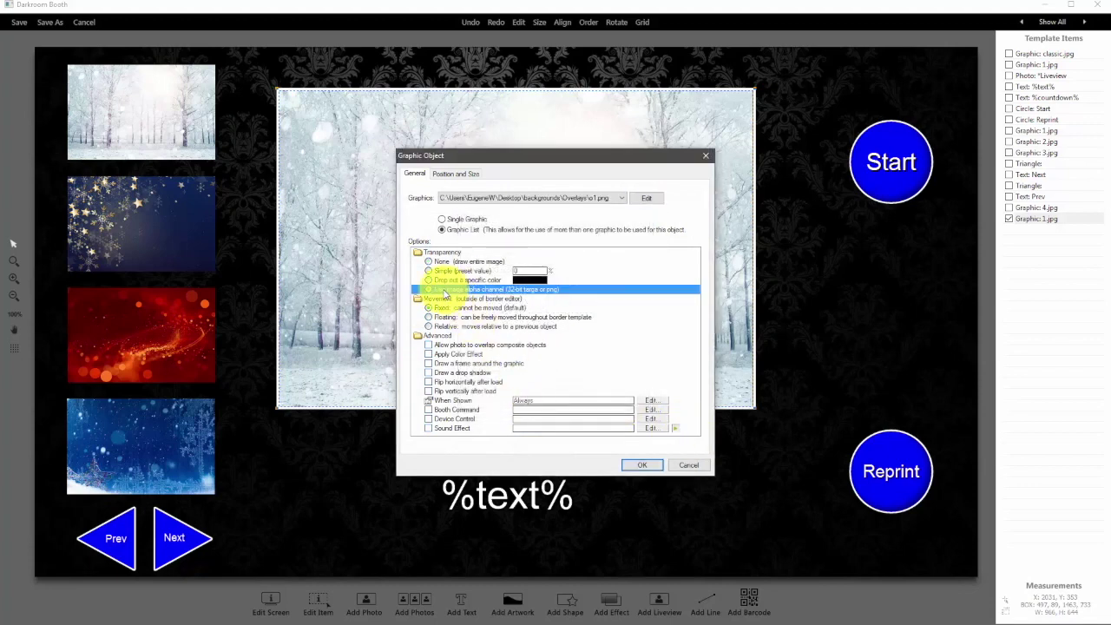
{"action": "left_click", "coordinate": [641, 466]}
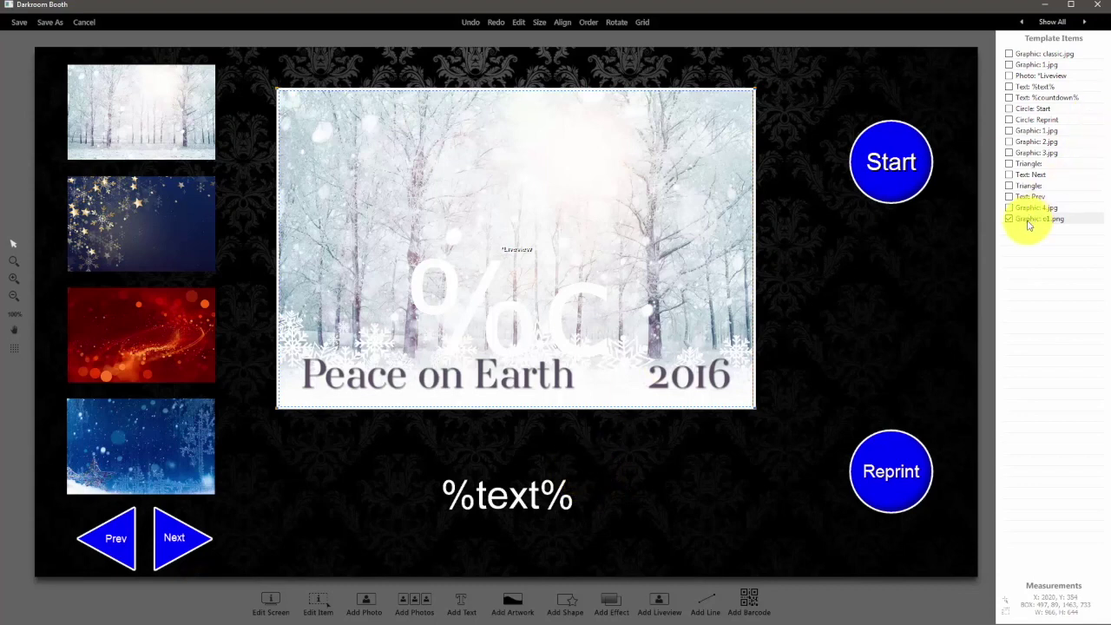
{"action": "left_click_drag", "start_coordinate": [1029, 221], "coordinate": [1039, 87]}
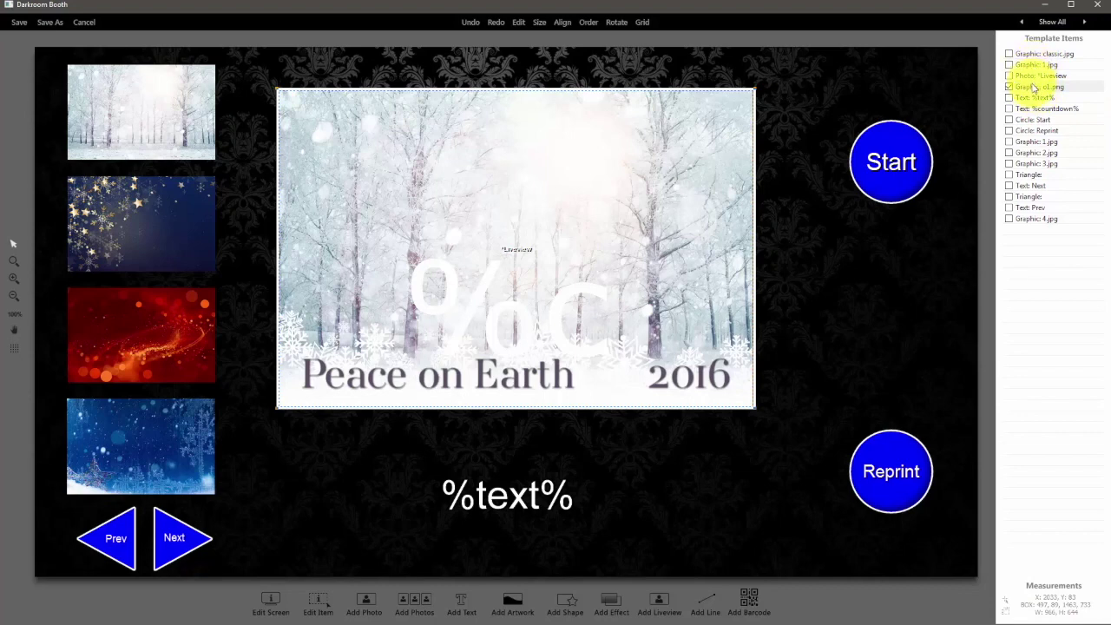
{"action": "left_click", "coordinate": [20, 22]}
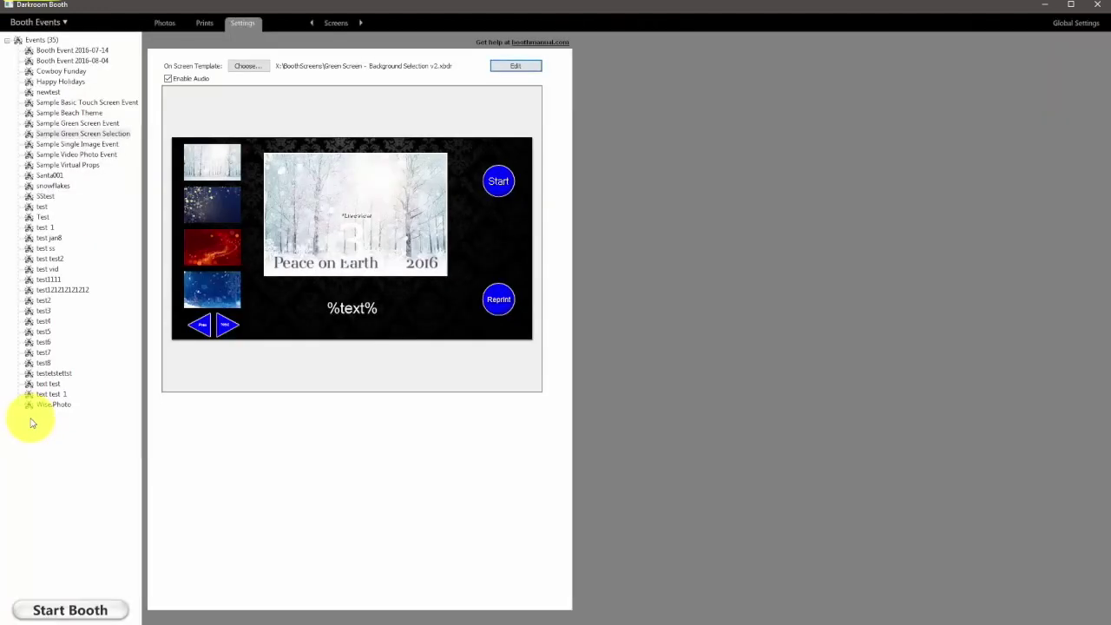
Start the booth and switch between stars, red and blue backgrounds to check their overlays
{"action": "left_click", "coordinate": [55, 612]}
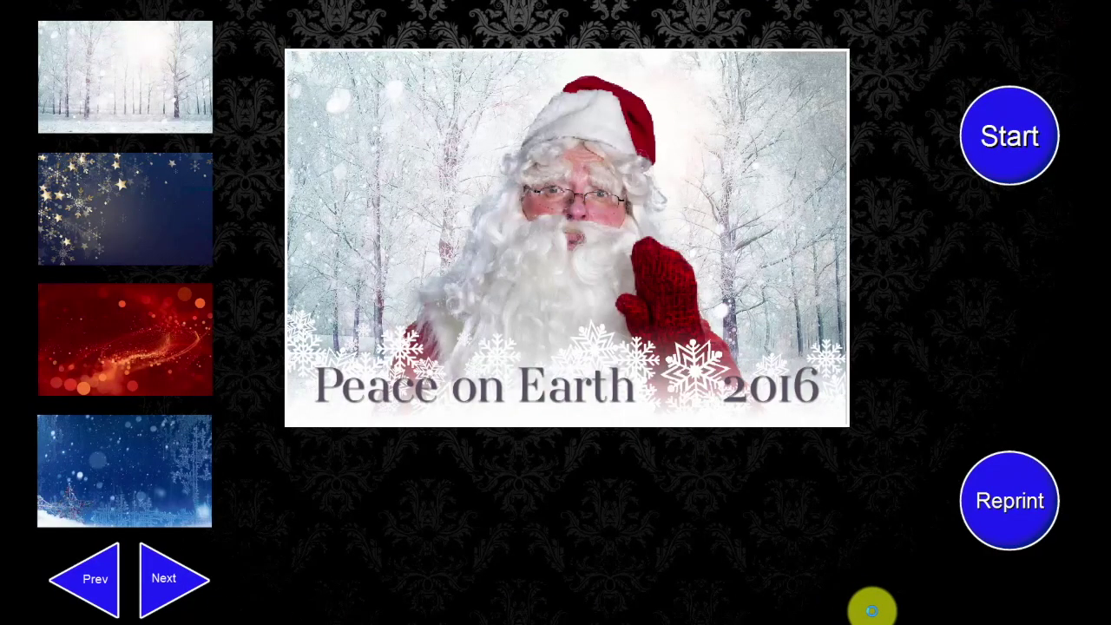
{"action": "left_click", "coordinate": [149, 215]}
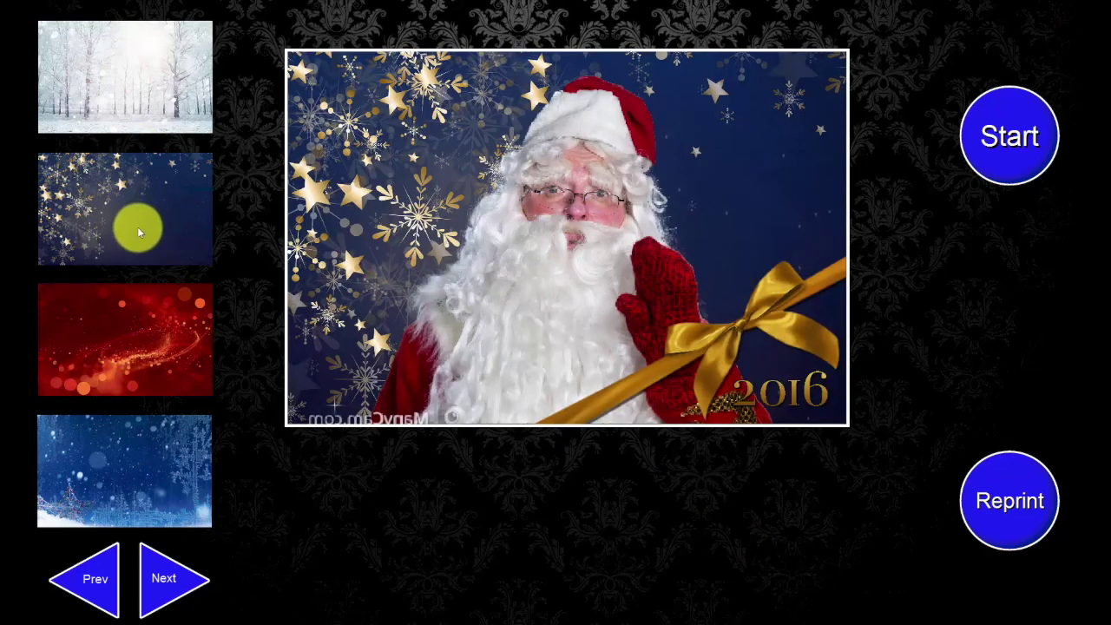
{"action": "left_click", "coordinate": [101, 336]}
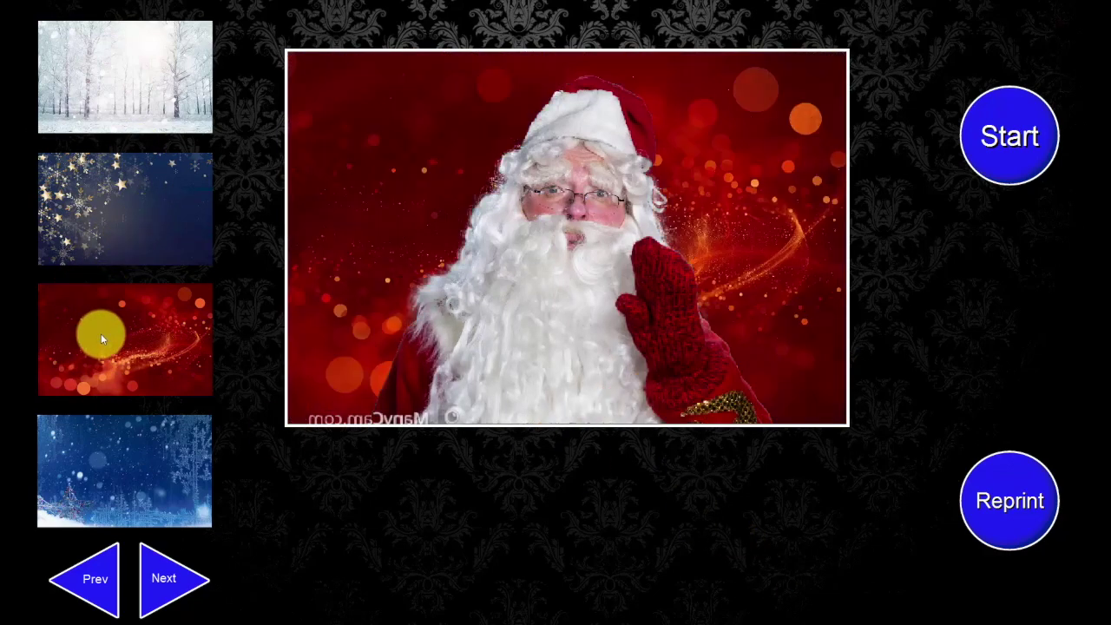
{"action": "left_click", "coordinate": [115, 449]}
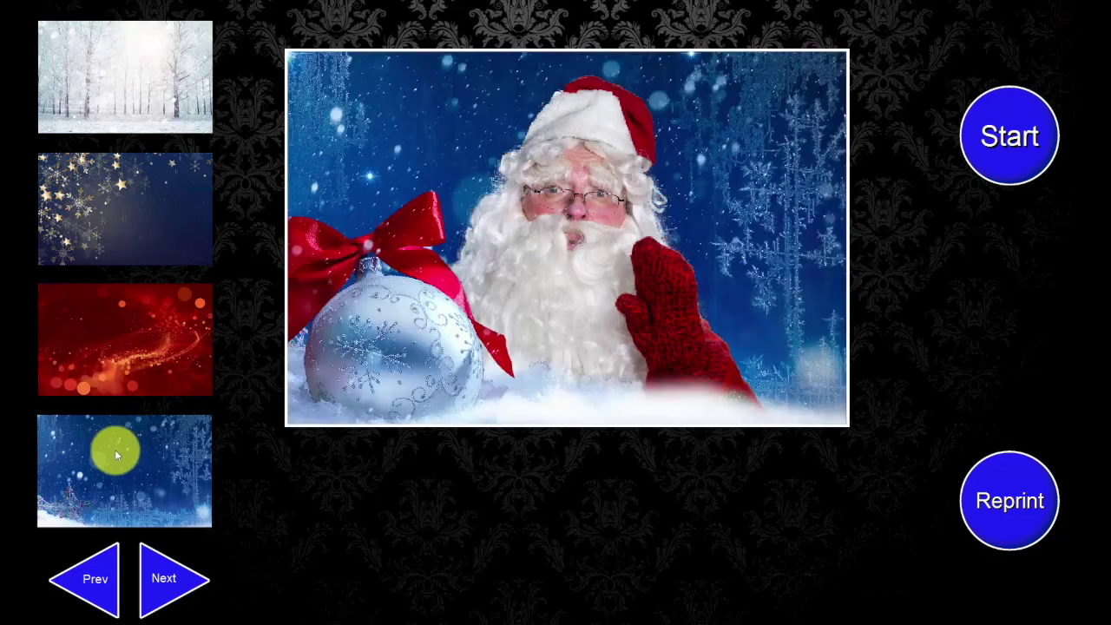
{"action": "left_click", "coordinate": [113, 322]}
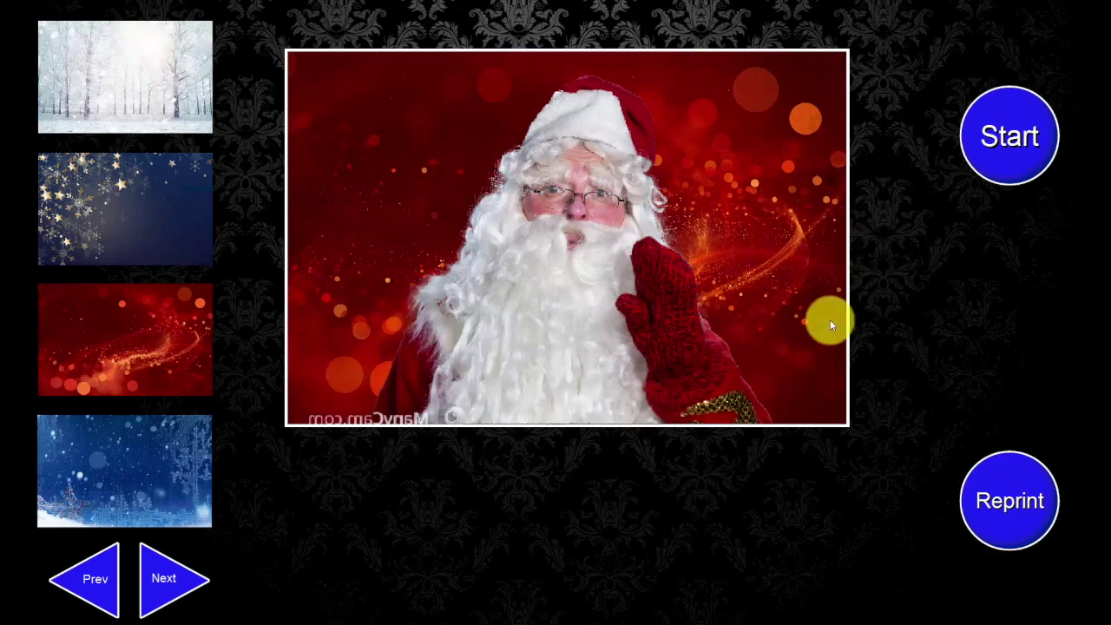
{"action": "left_click", "coordinate": [145, 202]}
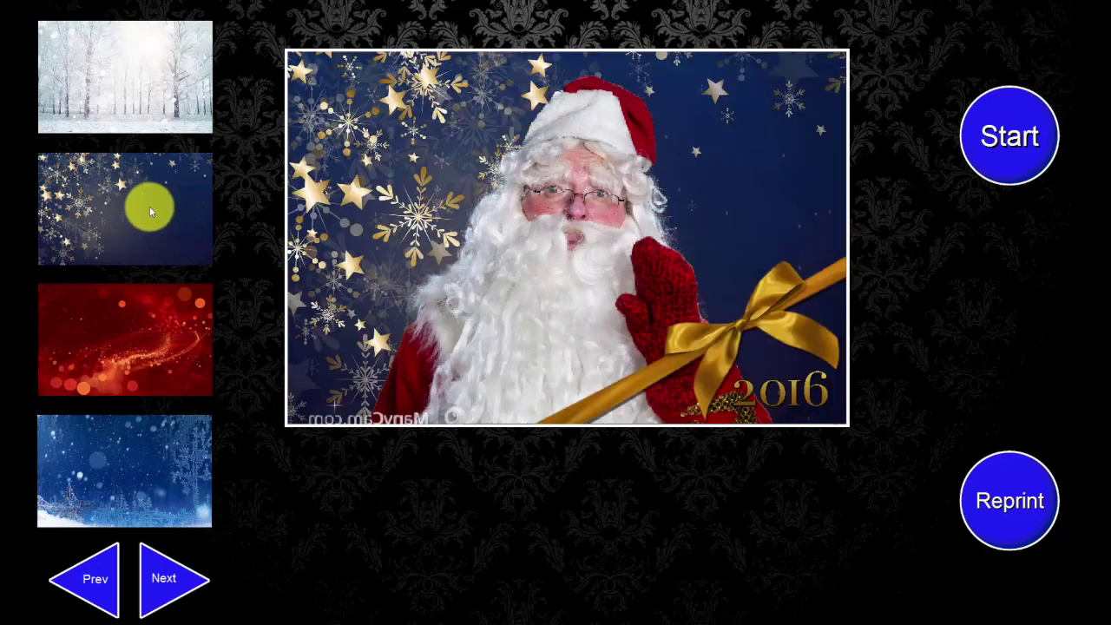
Exit the booth and select o3.png in the Overlays folder
{"action": "left_click", "coordinate": [73, 3]}
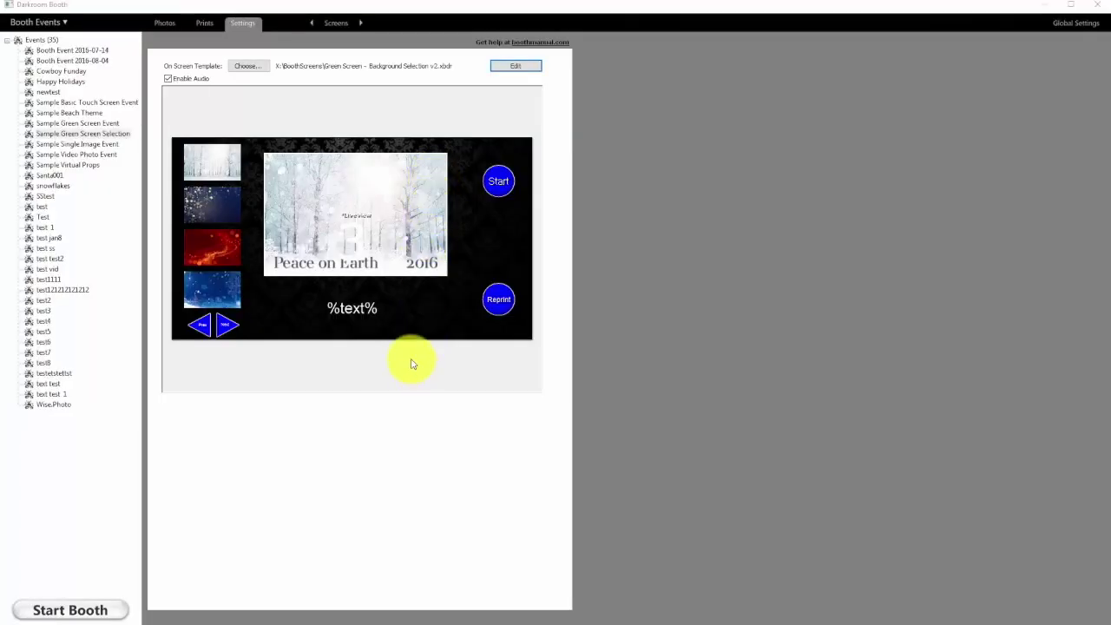
{"action": "key", "text": "alt+Tab"}
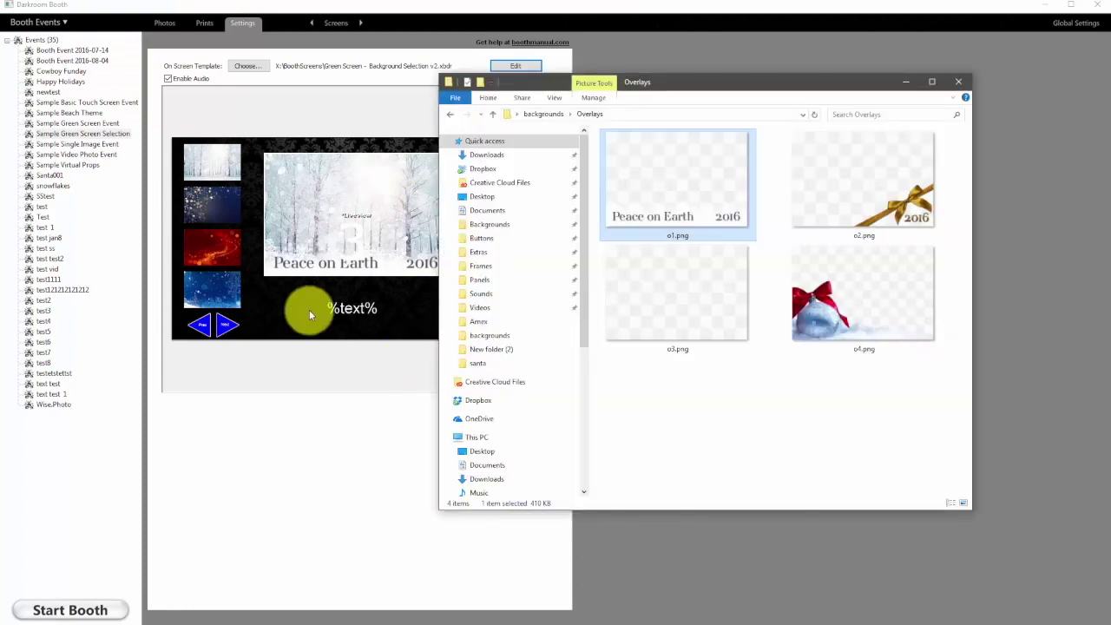
{"action": "left_click", "coordinate": [699, 257]}
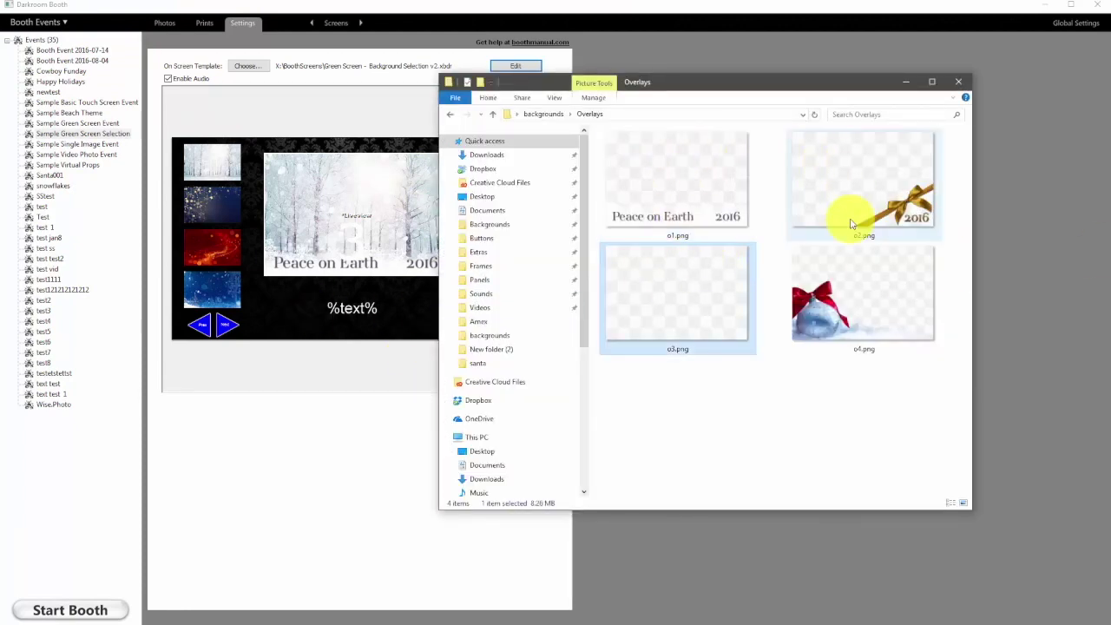